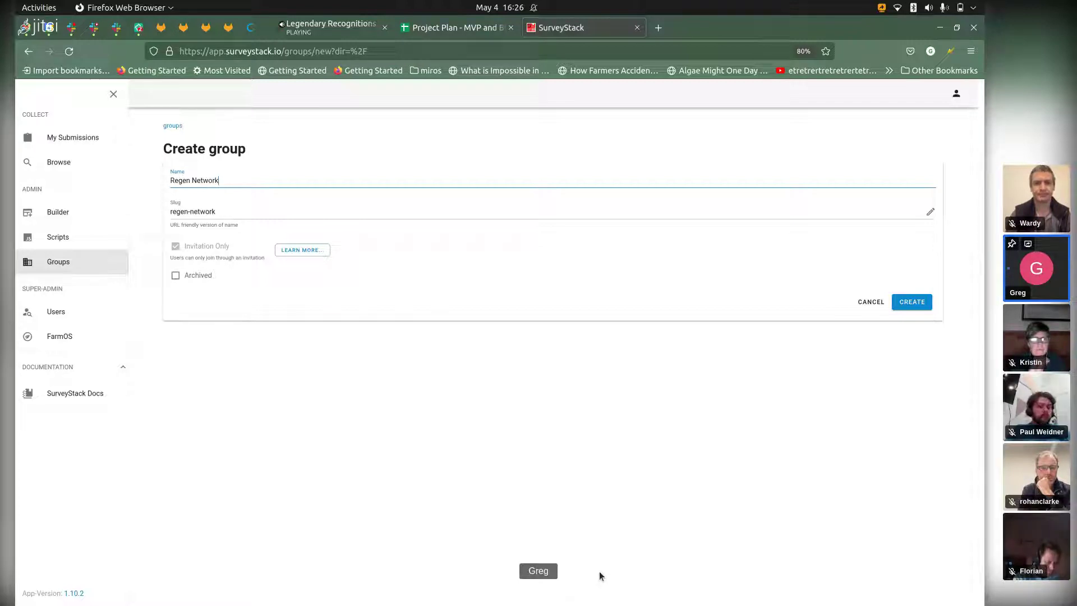
Step: Finish entering the group name in the Create group form
{"action": "left_click", "coordinate": [599, 576]}
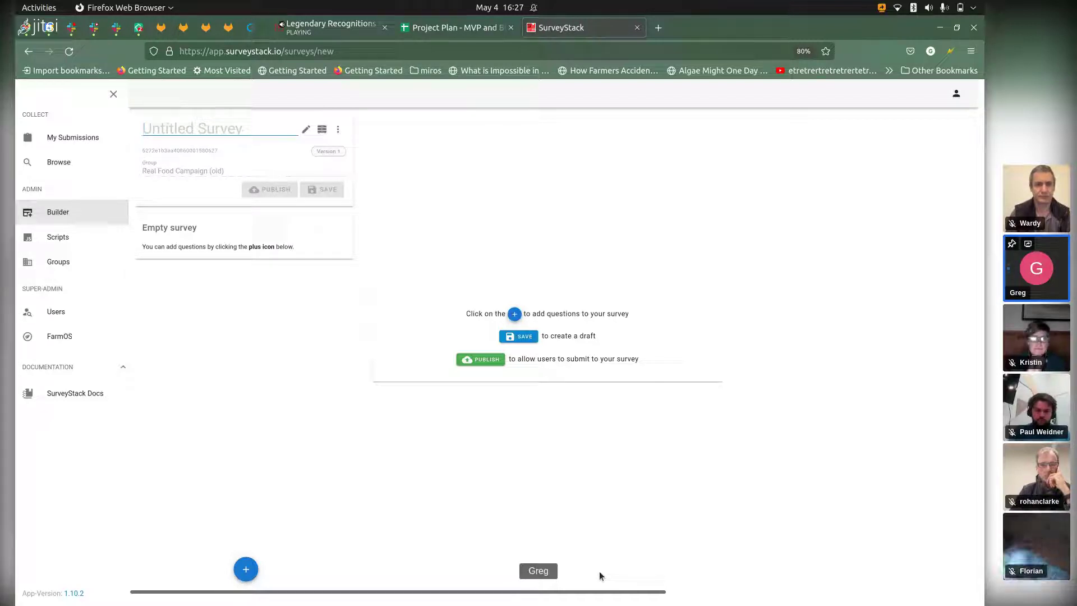
Step: Enter 'My custom enrollment' as the new survey's title
{"action": "type", "text": "My custom enrol"}
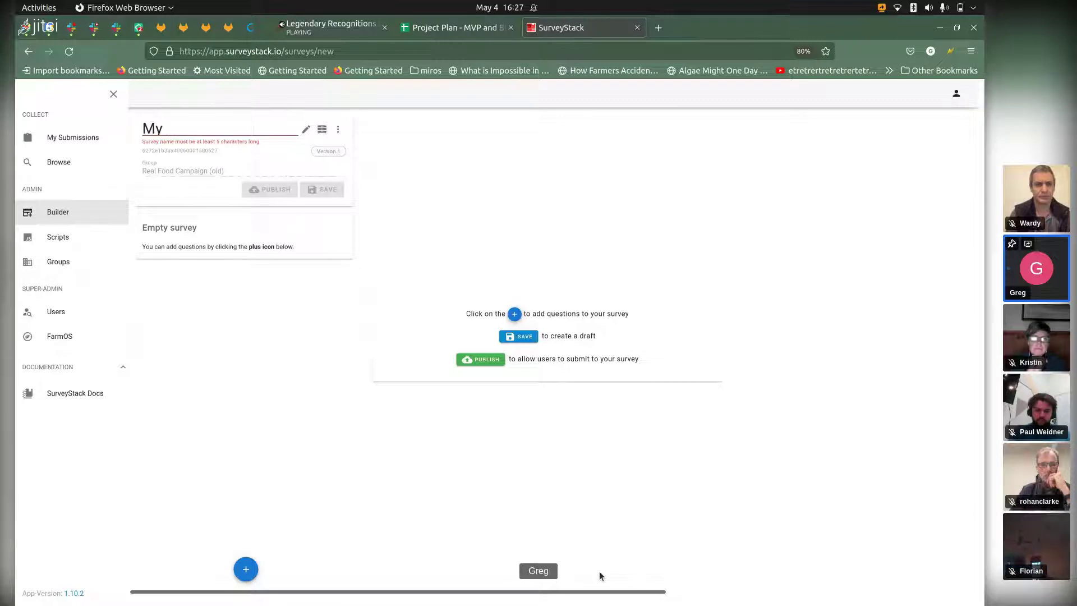
{"action": "type", "text": "lment"}
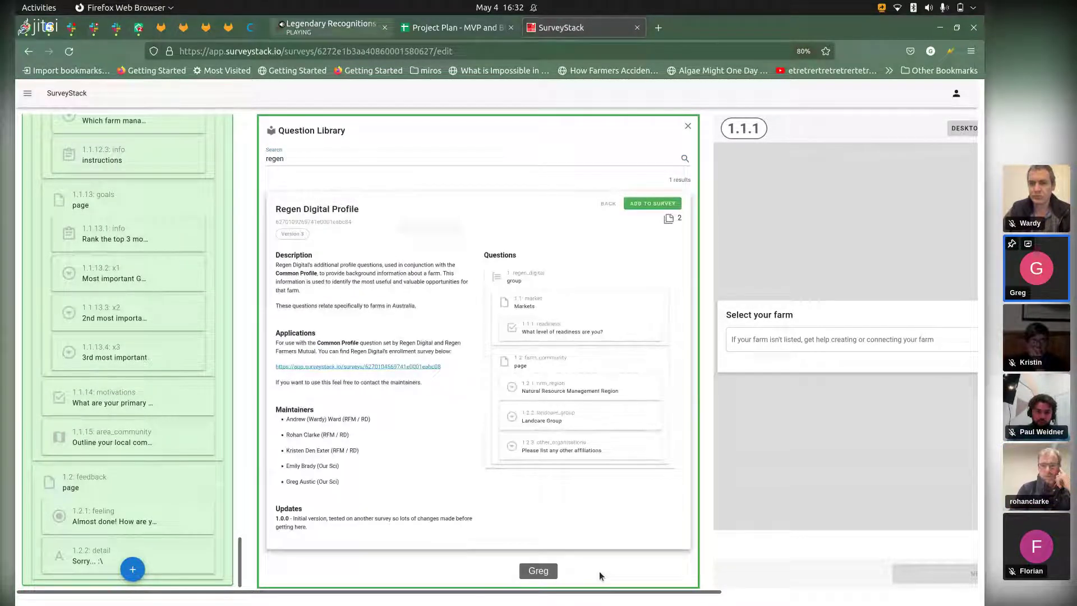
Step: Switch over to the video meeting tab
{"action": "key", "text": "ctrl+Tab"}
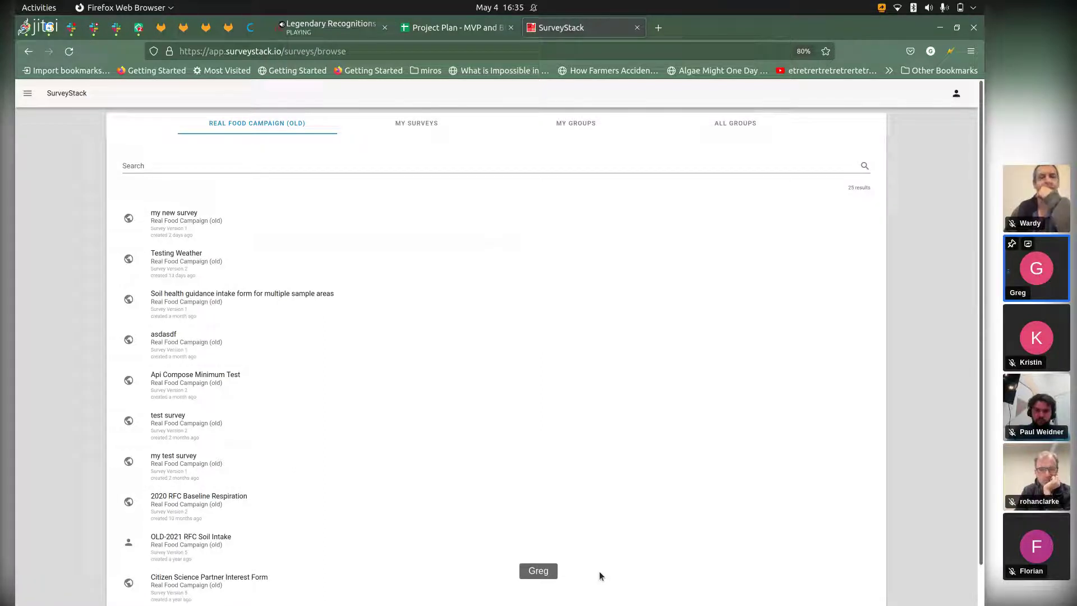
Step: Show surveys from all groups and search the list for 'regen'
{"action": "left_click", "coordinate": [735, 123]}
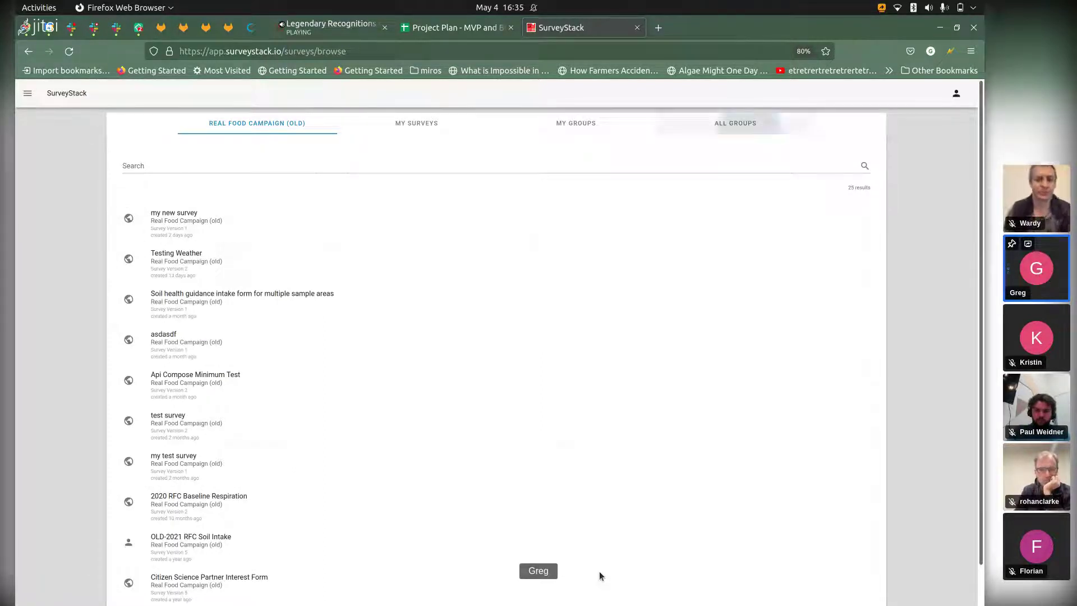
{"action": "left_click", "coordinate": [496, 166]}
{"action": "type", "text": "regen-digital"}
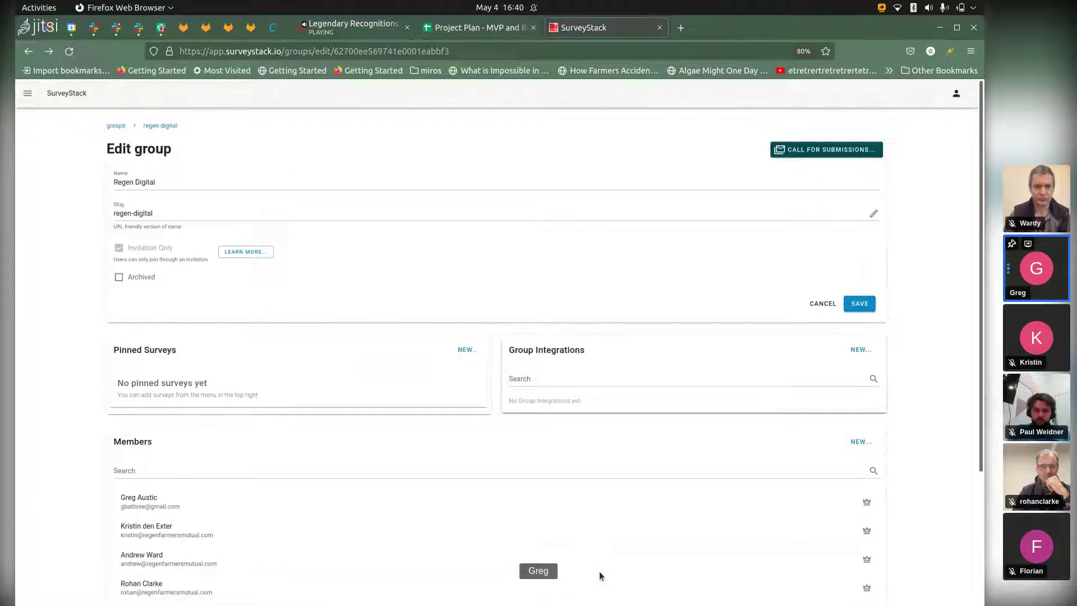
{"action": "key", "text": "w"}
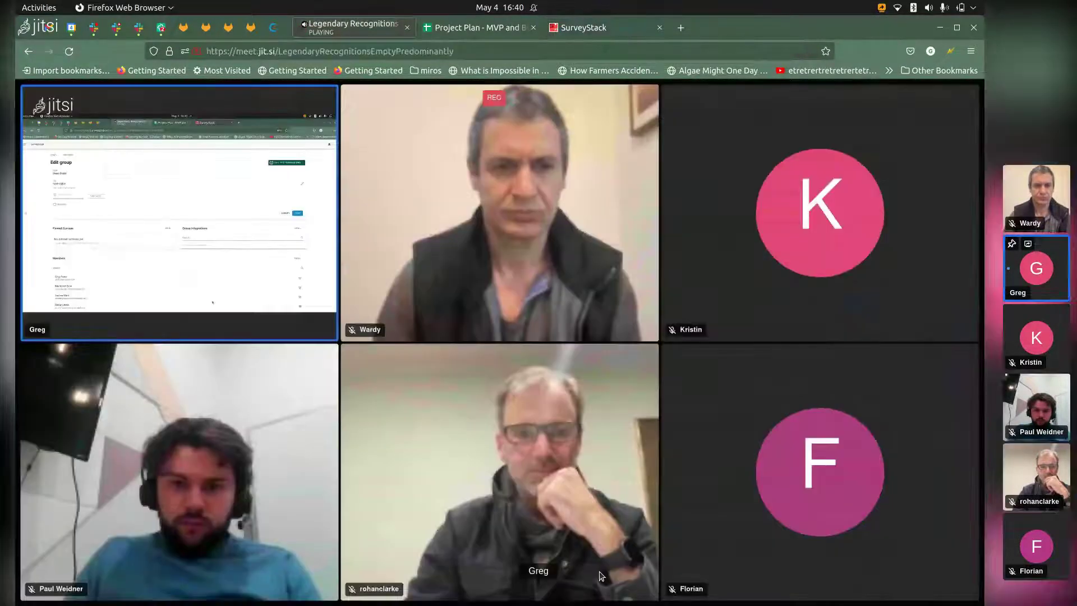
{"action": "key", "text": "w"}
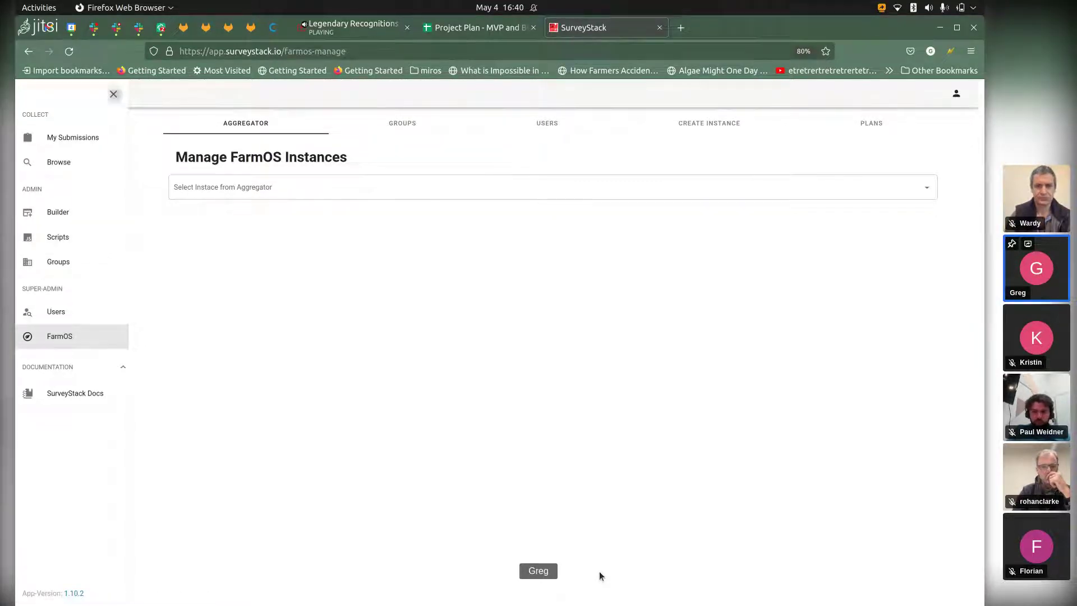
{"action": "left_click", "coordinate": [113, 94]}
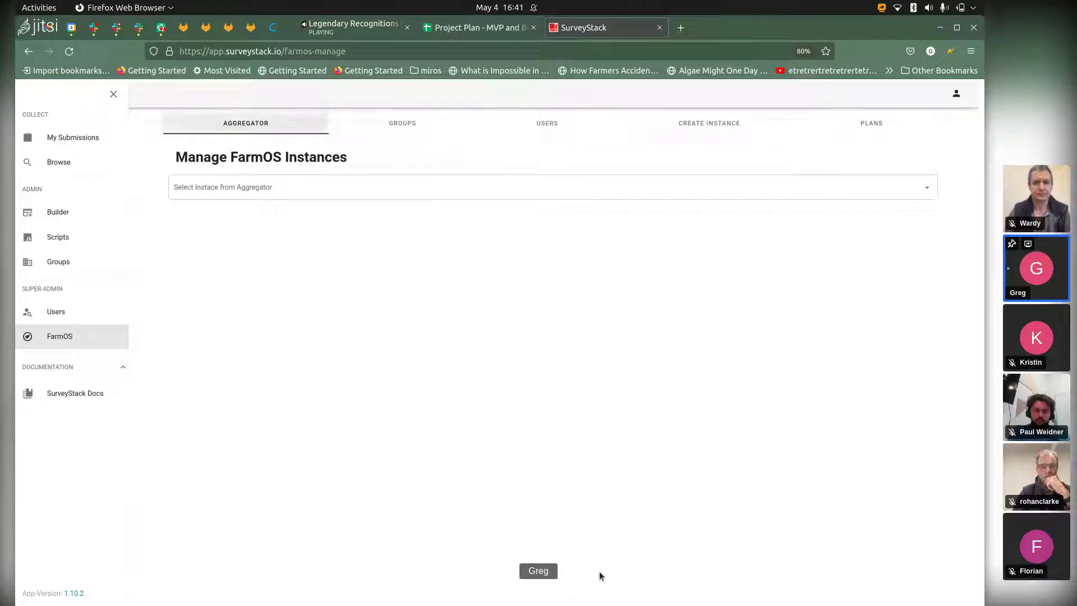
Step: Bring up the form for creating a new farmOS instance
{"action": "left_click", "coordinate": [701, 122]}
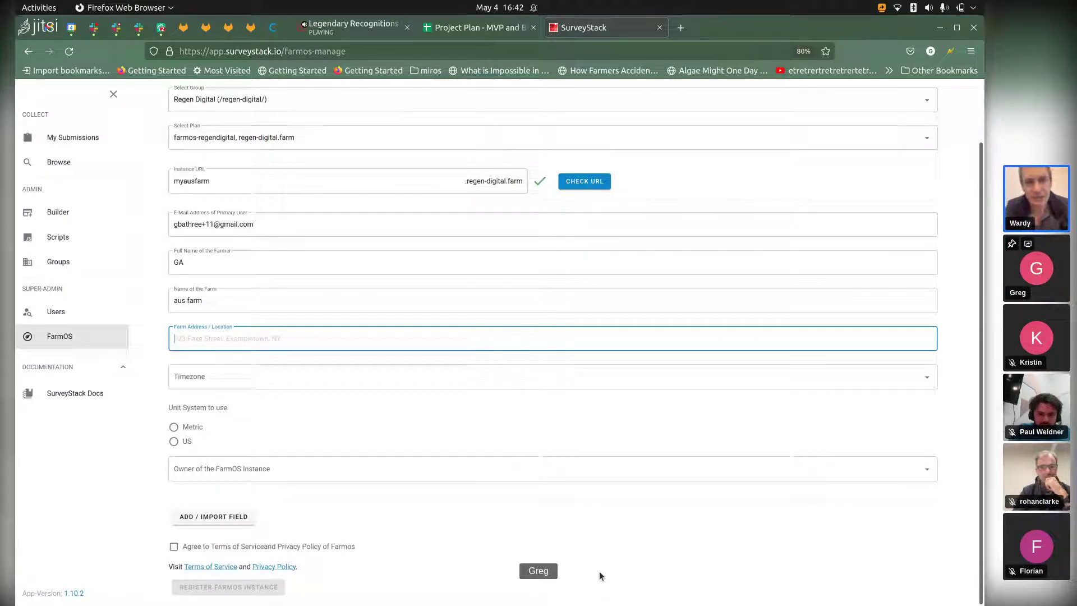
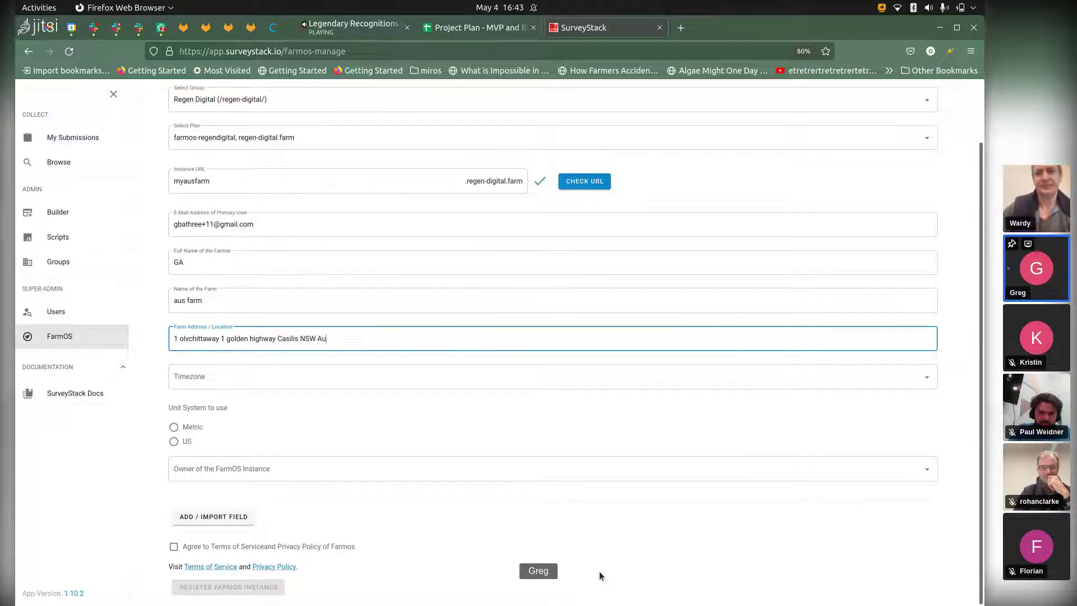
Step: Complete the farm's street address, correcting typos, ending with NSW Australia, then select it all
{"action": "key", "text": "ctrl+a"}
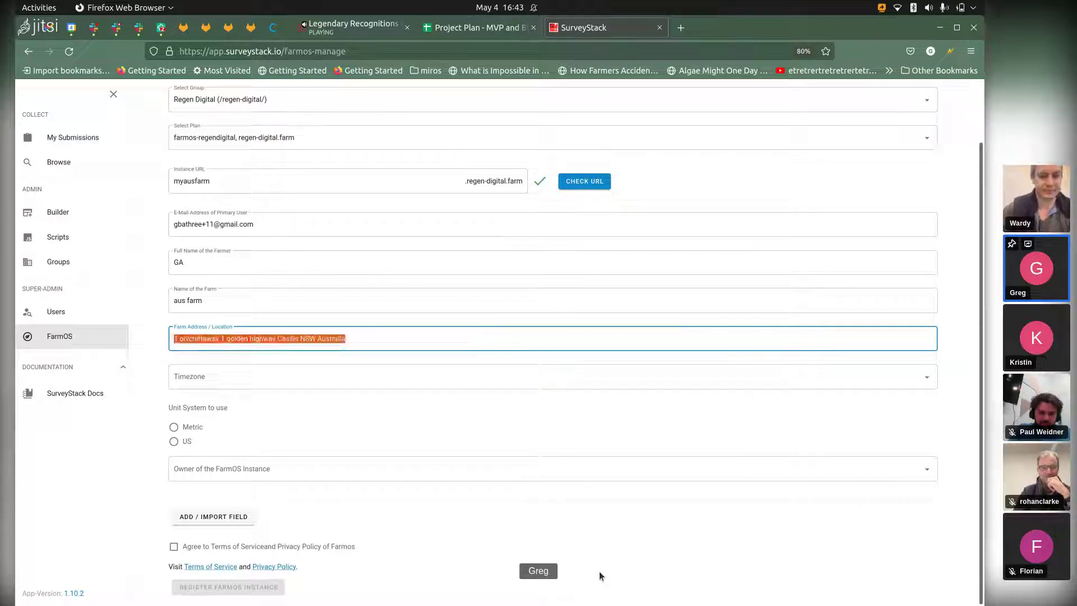
Step: Set the timezone to Australia/Sydney and choose metric units
{"action": "key", "text": "Tab"}
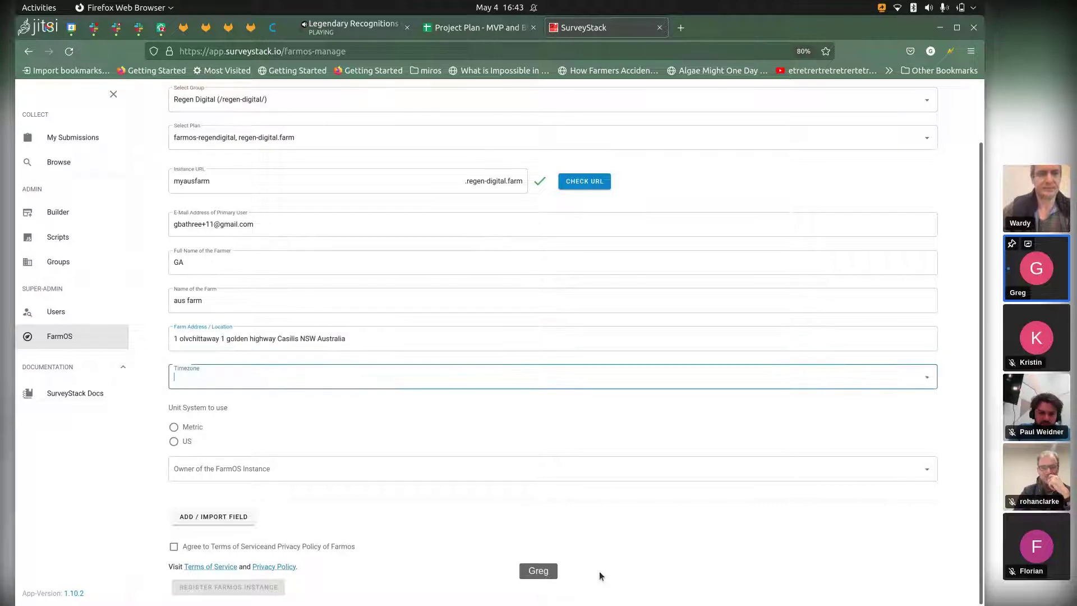
{"action": "type", "text": "sydn"}
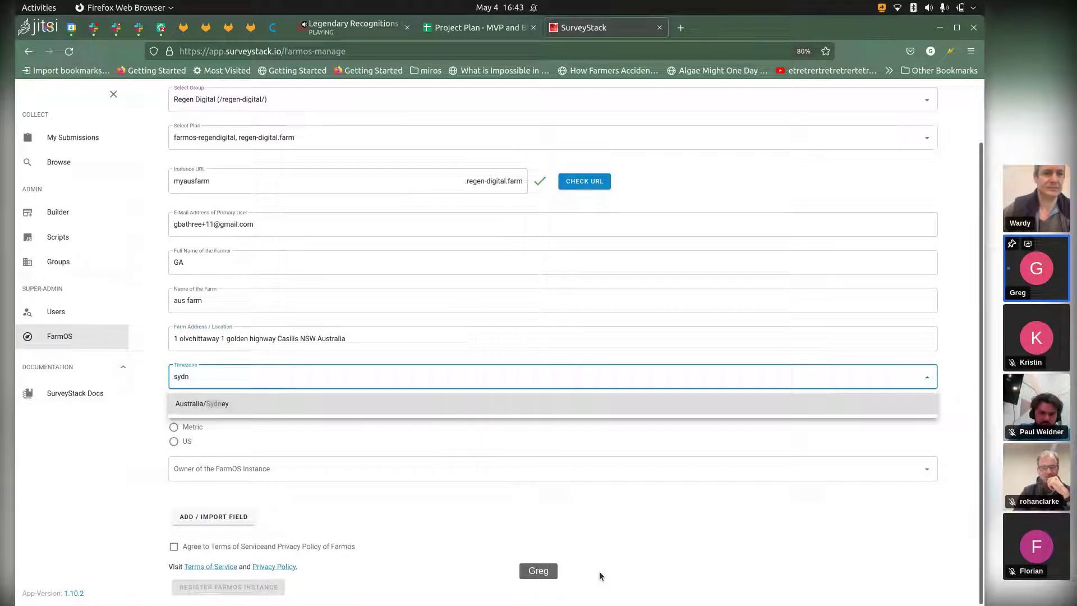
{"action": "key", "text": "Return"}
{"action": "key", "text": "Tab"}
{"action": "key", "text": "space"}
Step: Assign the matching user account as instance owner and accept the terms of service
{"action": "key", "text": "Tab"}
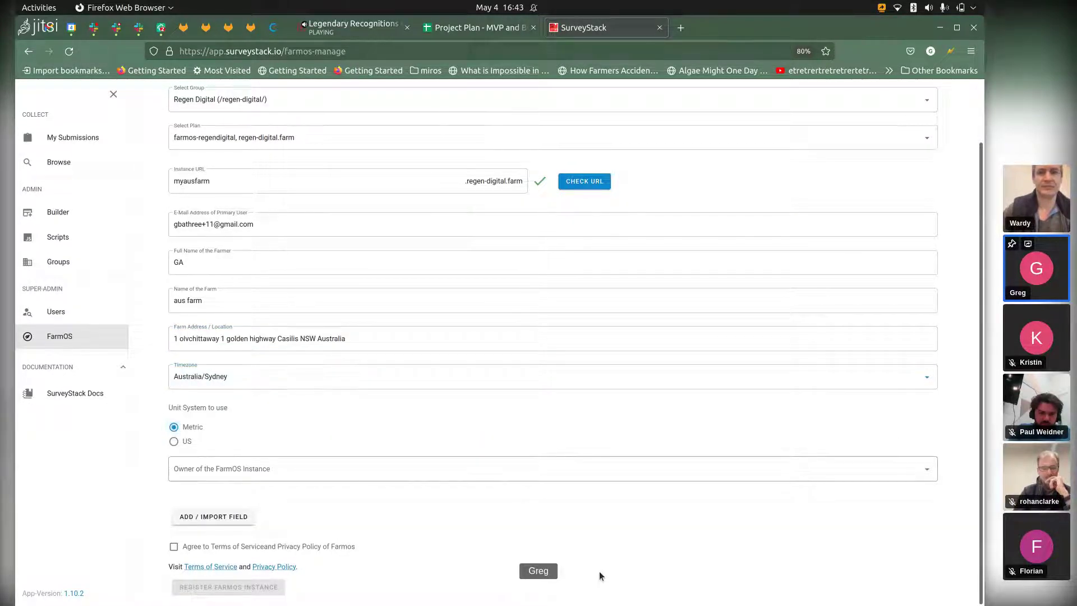
{"action": "key", "text": "Down"}
{"action": "type", "text": "gbathree"}
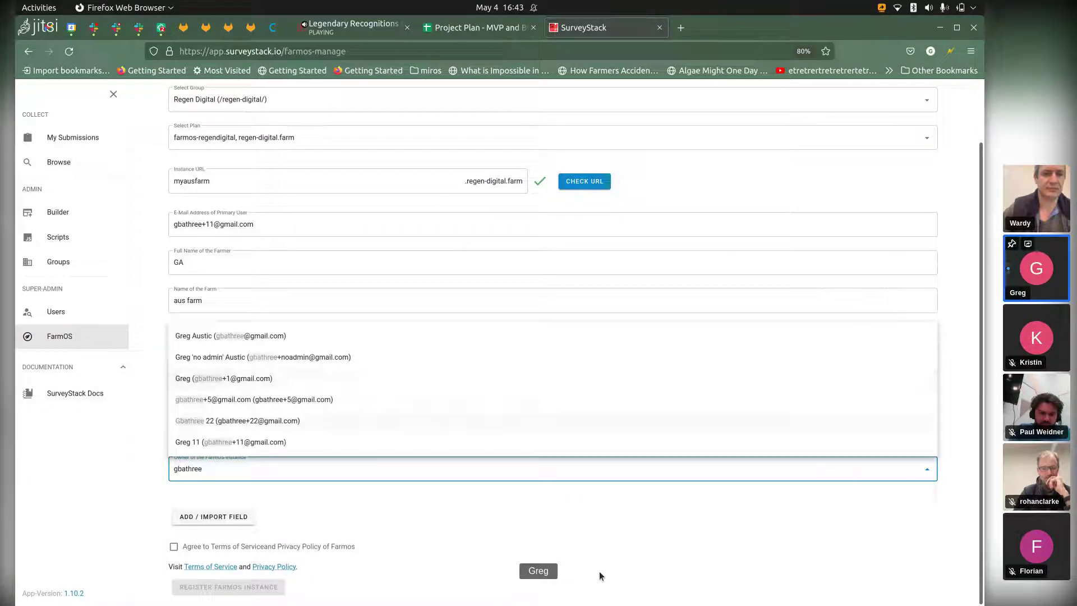
{"action": "key", "text": "Up"}
{"action": "key", "text": "Return"}
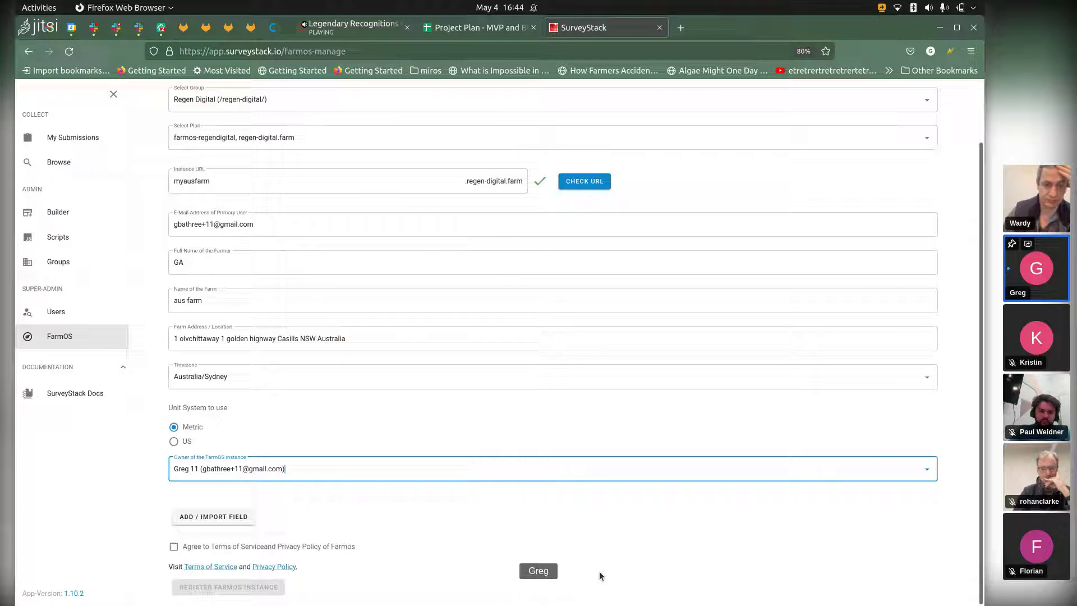
{"action": "key", "text": "Tab"}
{"action": "key", "text": "Tab"}
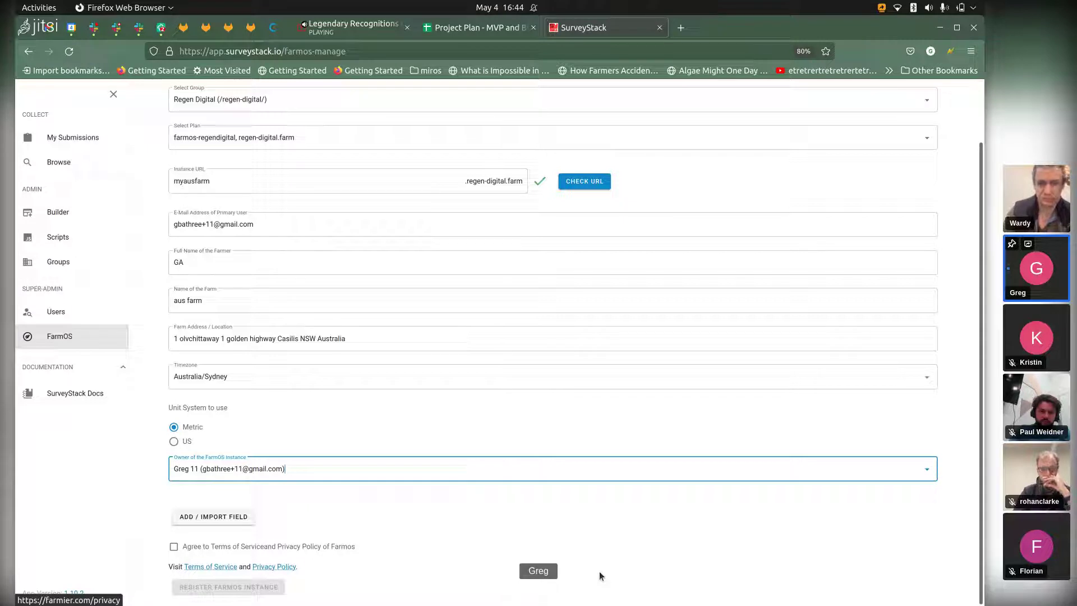
{"action": "key", "text": "shift+Tab"}
{"action": "key", "text": "shift+Tab"}
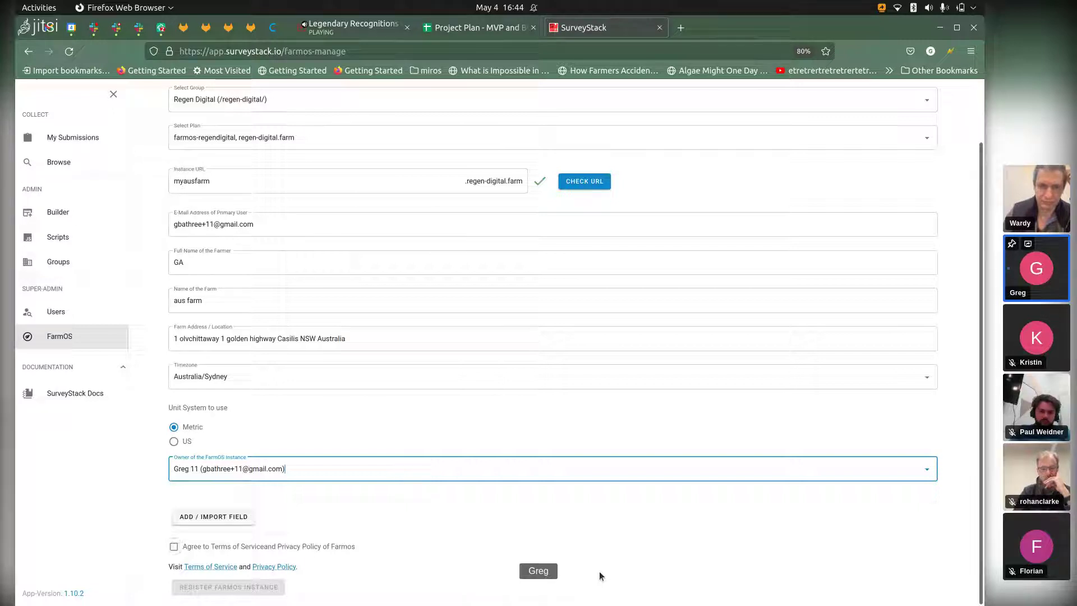
{"action": "key", "text": "space"}
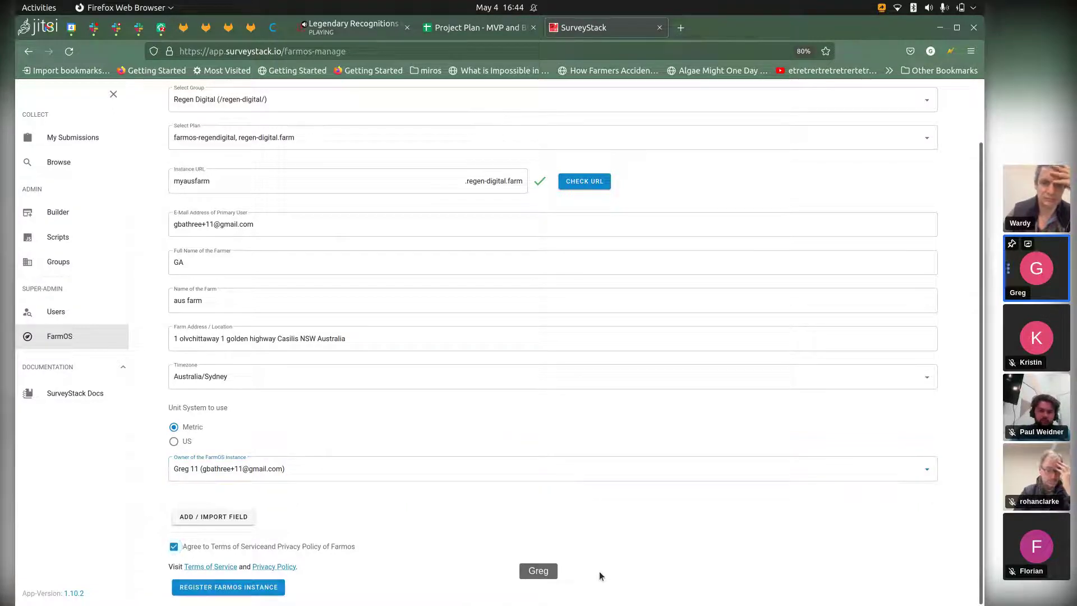
Step: Submit the registration for the aus farm farmOS instance
{"action": "key", "text": "Tab"}
{"action": "key", "text": "Tab"}
{"action": "key", "text": "Tab"}
{"action": "key", "text": "Return"}
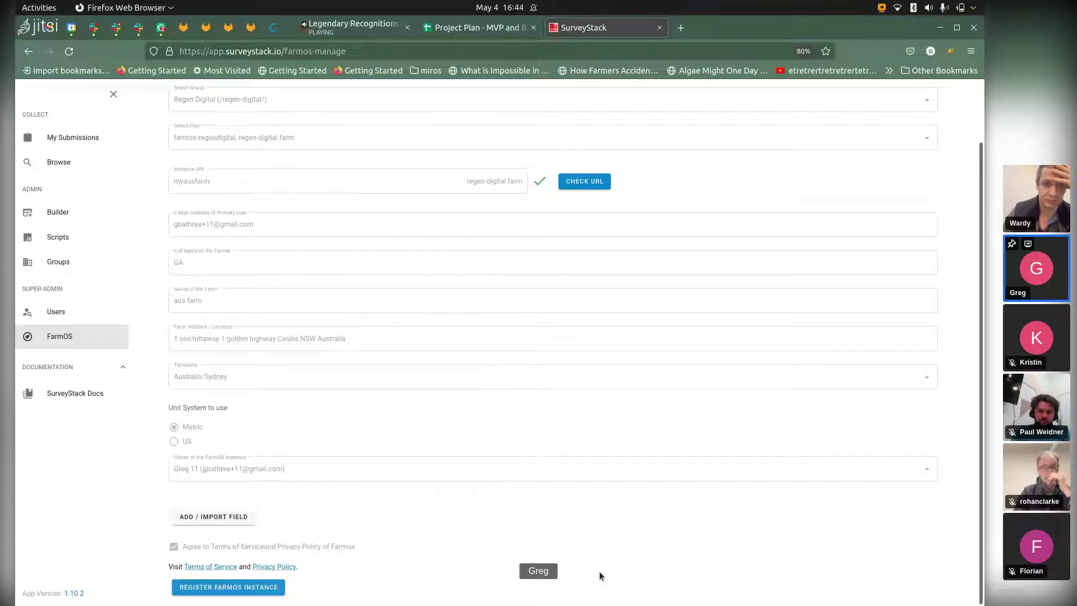
{"action": "scroll", "coordinate": [601, 576], "scroll_direction": "up", "scroll_amount": 2}
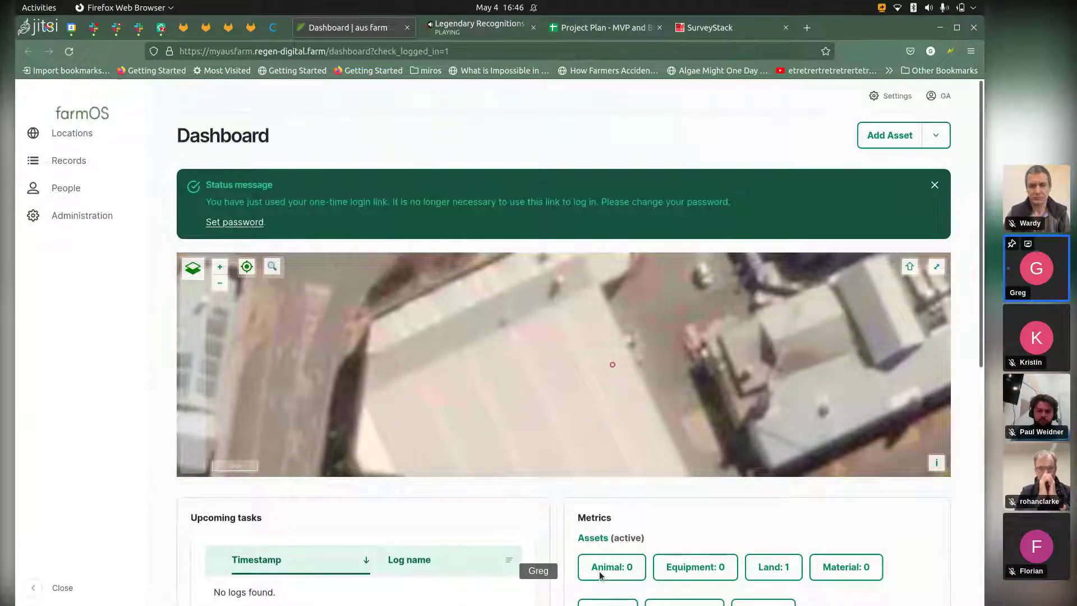
Step: Scroll through the aus farm dashboard, then return to the video meeting
{"action": "scroll", "coordinate": [600, 575], "scroll_direction": "down", "scroll_amount": 5}
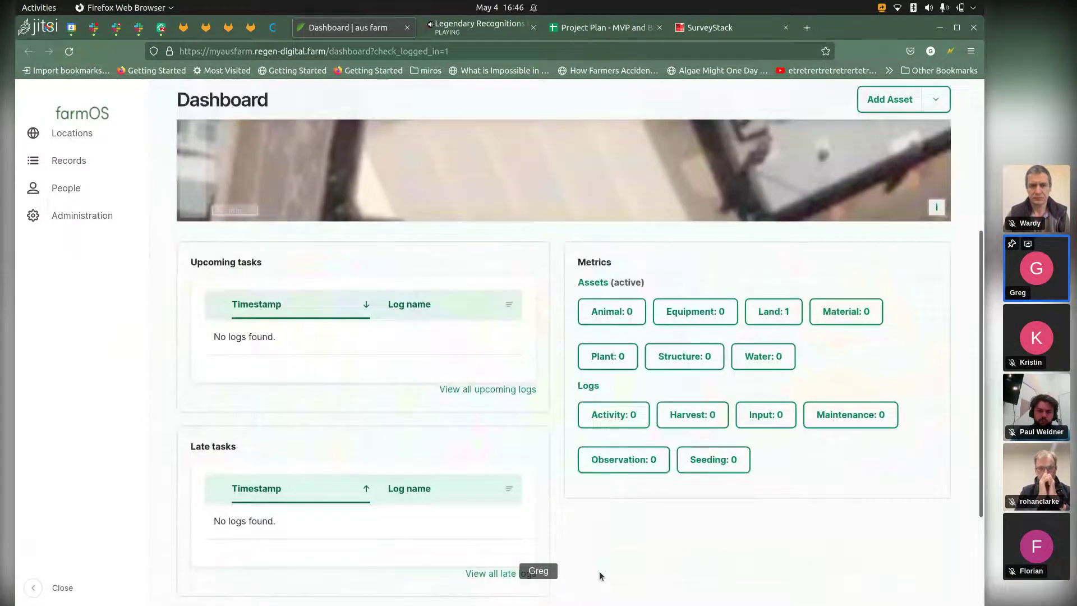
{"action": "scroll", "coordinate": [600, 574], "scroll_direction": "up", "scroll_amount": 5}
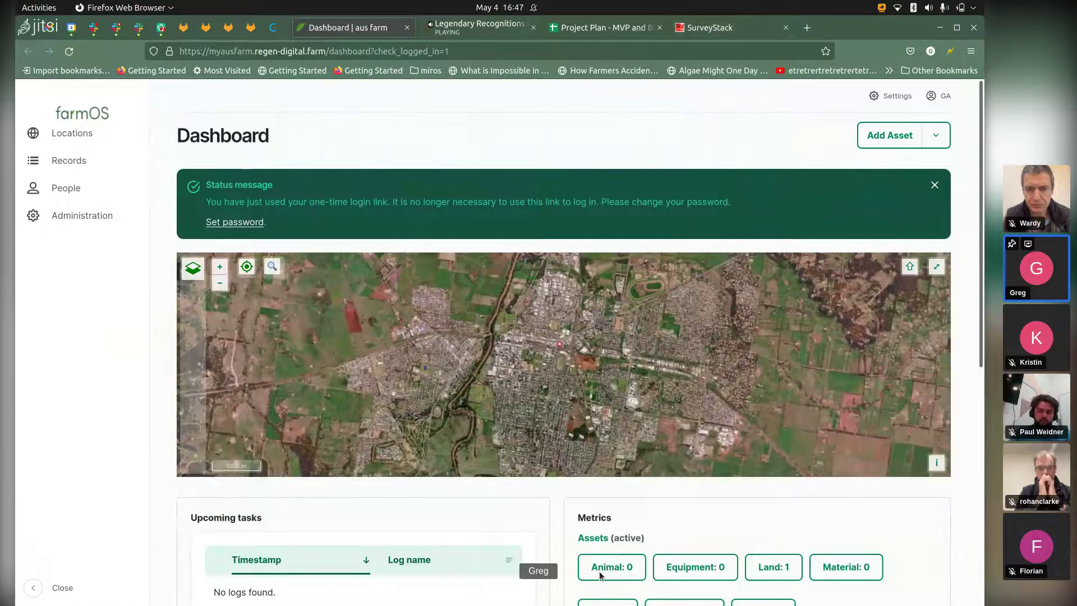
{"action": "key", "text": "ctrl+Tab"}
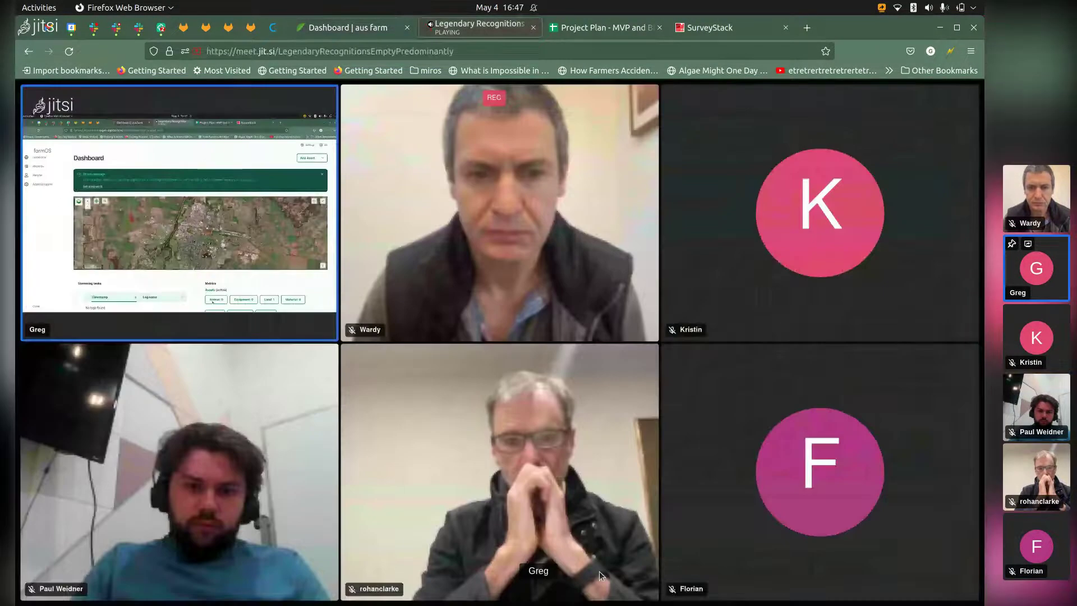
Step: Return to SurveyStack and reveal the main navigation sidebar
{"action": "key", "text": "ctrl+Tab"}
{"action": "key", "text": "ctrl+Tab"}
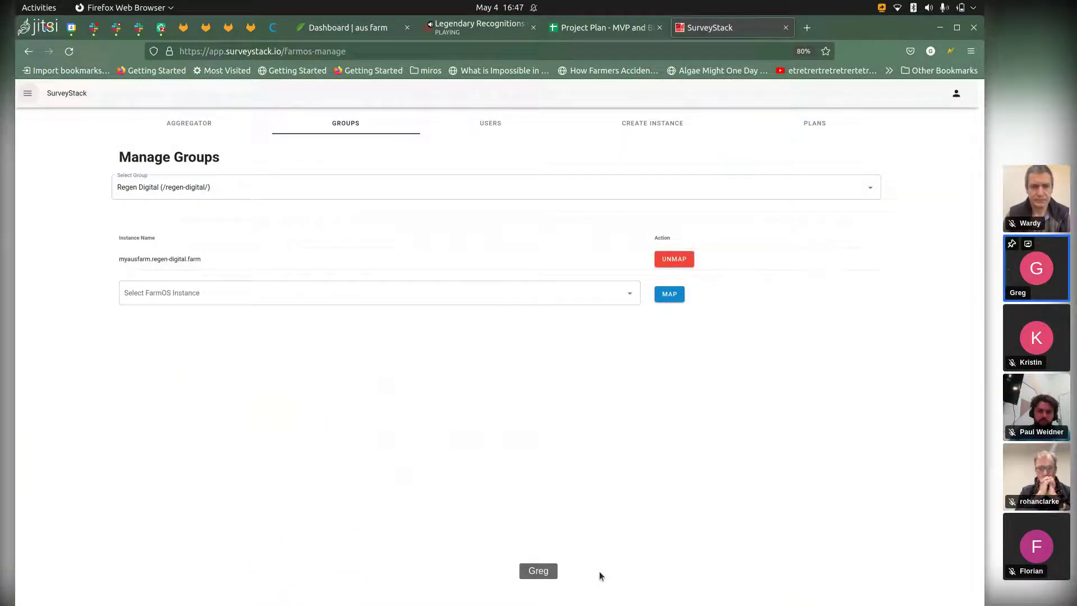
{"action": "left_click", "coordinate": [28, 94]}
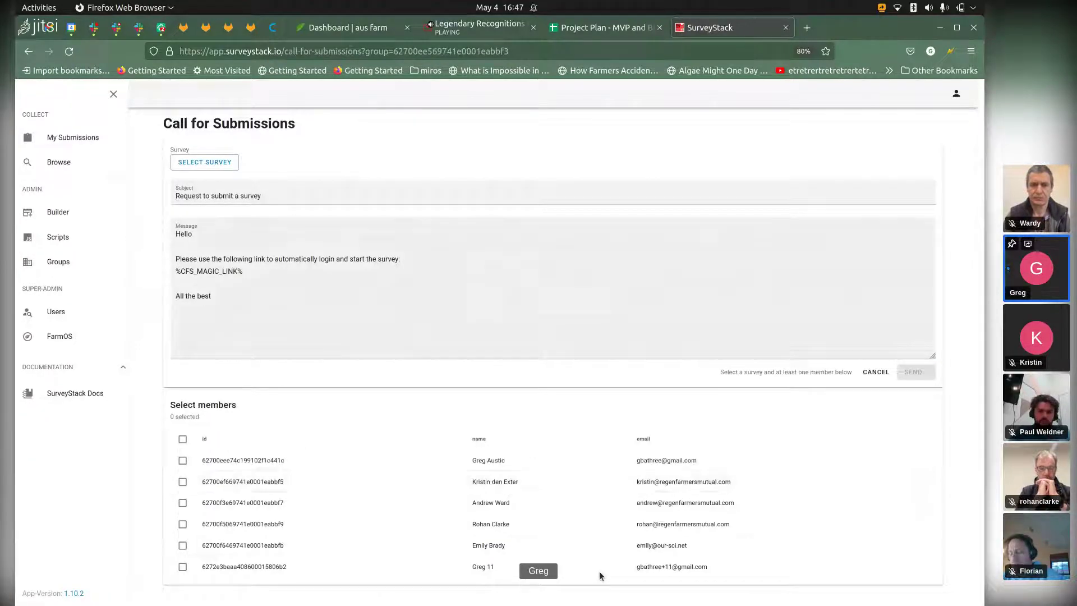
Step: Search the surveys for 'enrollme' to find Regen Digital Enrollment
{"action": "left_click", "coordinate": [204, 162]}
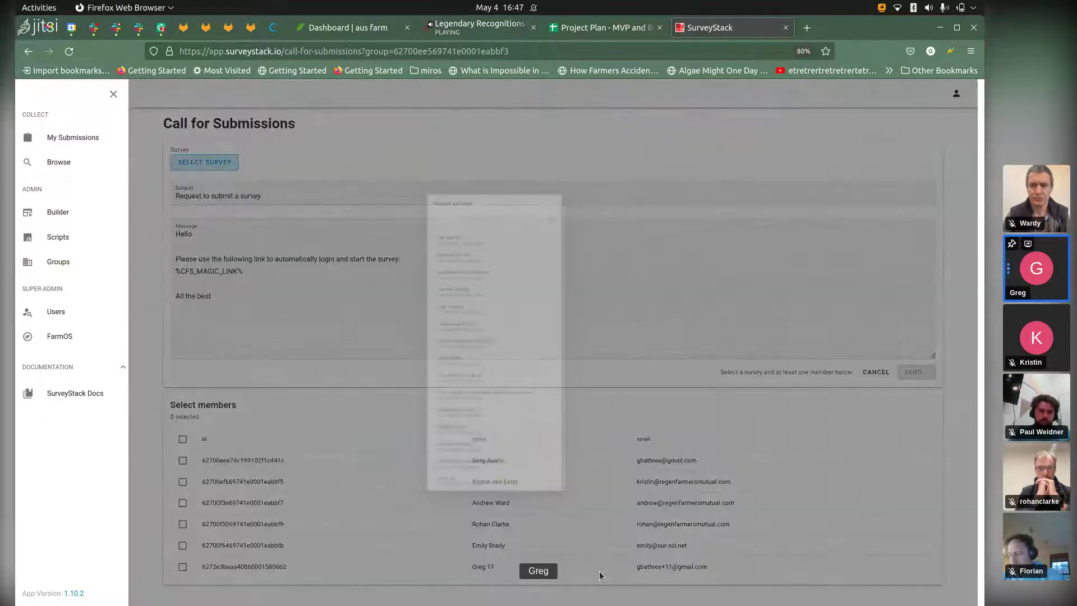
{"action": "type", "text": "enroll"}
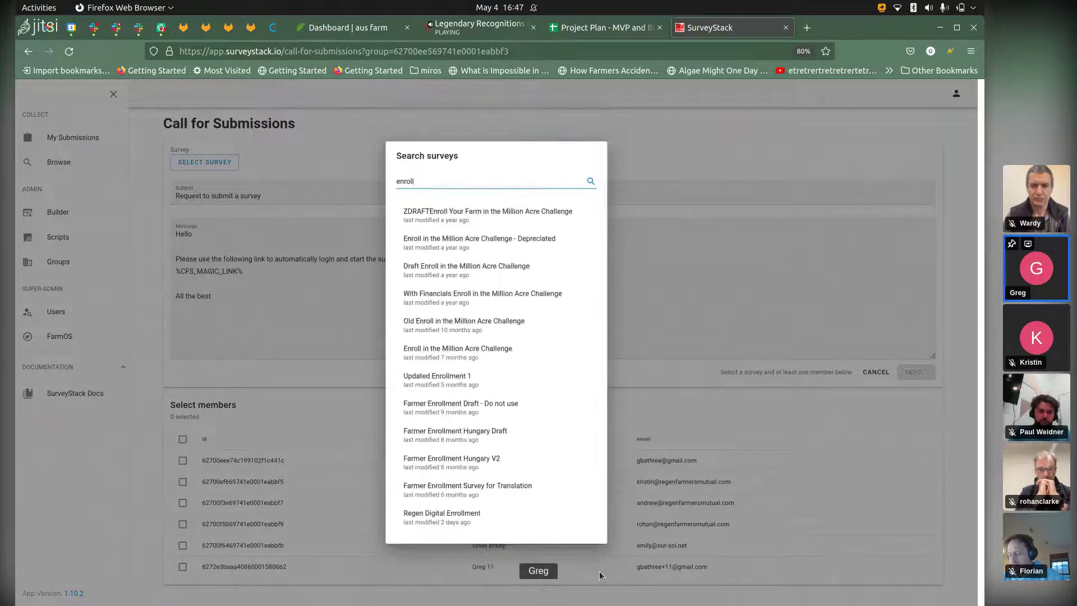
{"action": "type", "text": "me"}
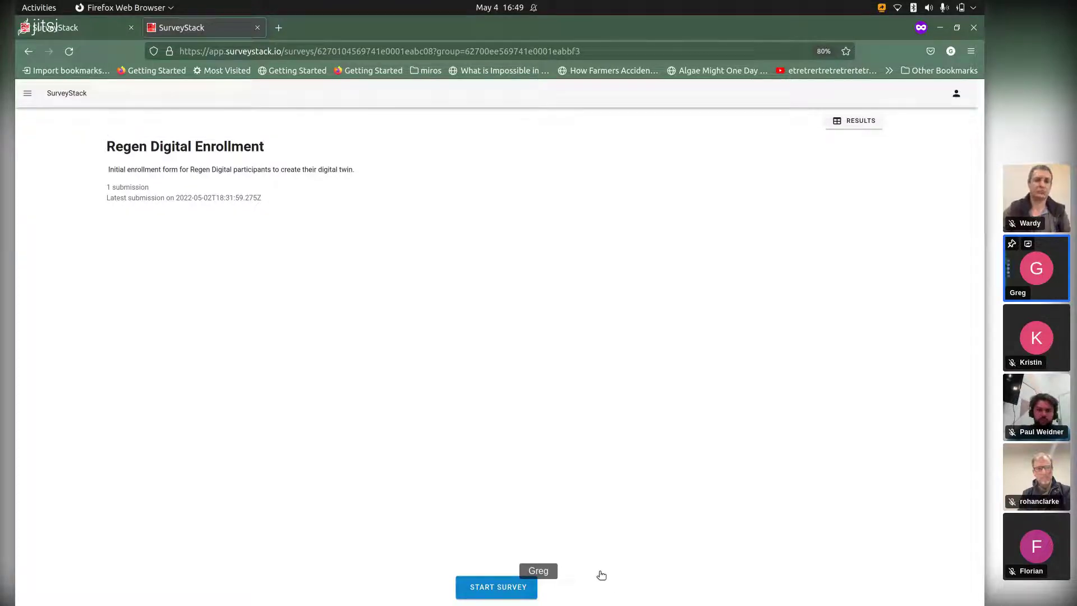
Step: Start a new enrollment draft for farm myausfarm.regen-digital.farm and continue to contact details
{"action": "left_click", "coordinate": [497, 587]}
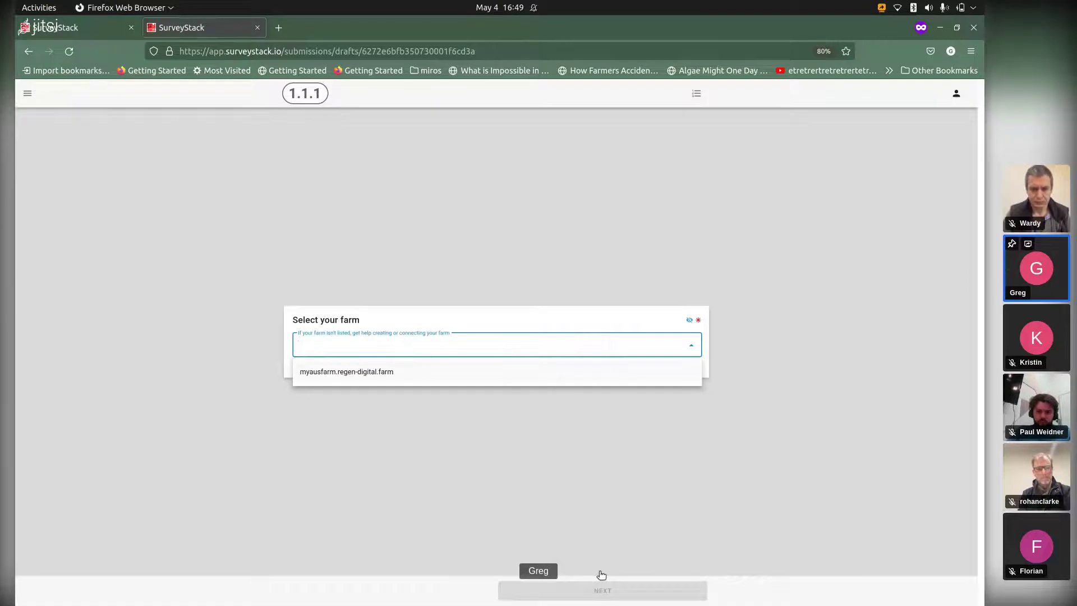
{"action": "key", "text": "Down"}
{"action": "key", "text": "Return"}
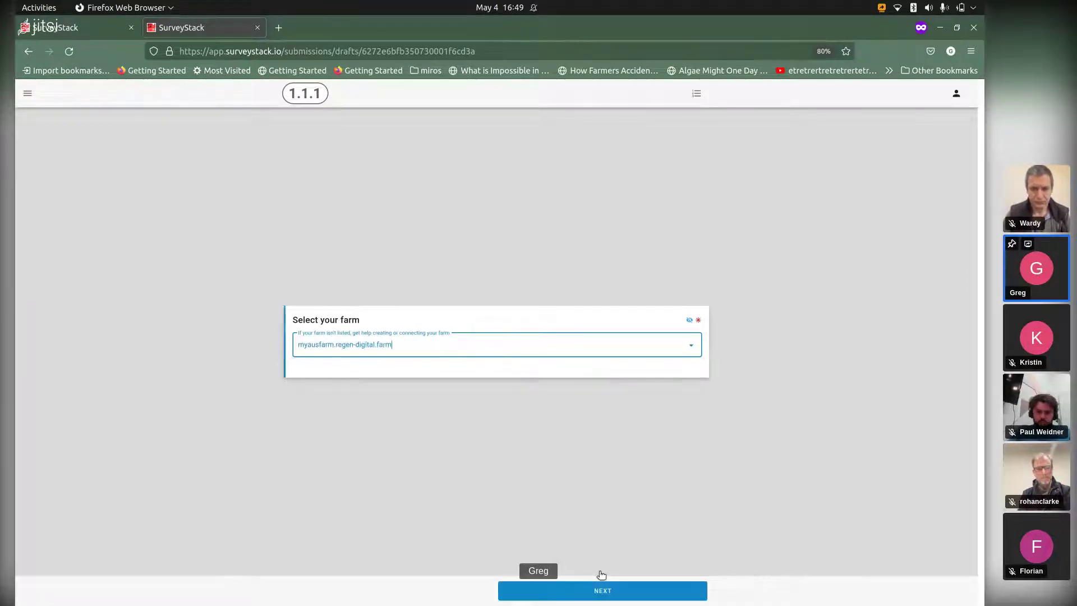
{"action": "left_click", "coordinate": [601, 574]}
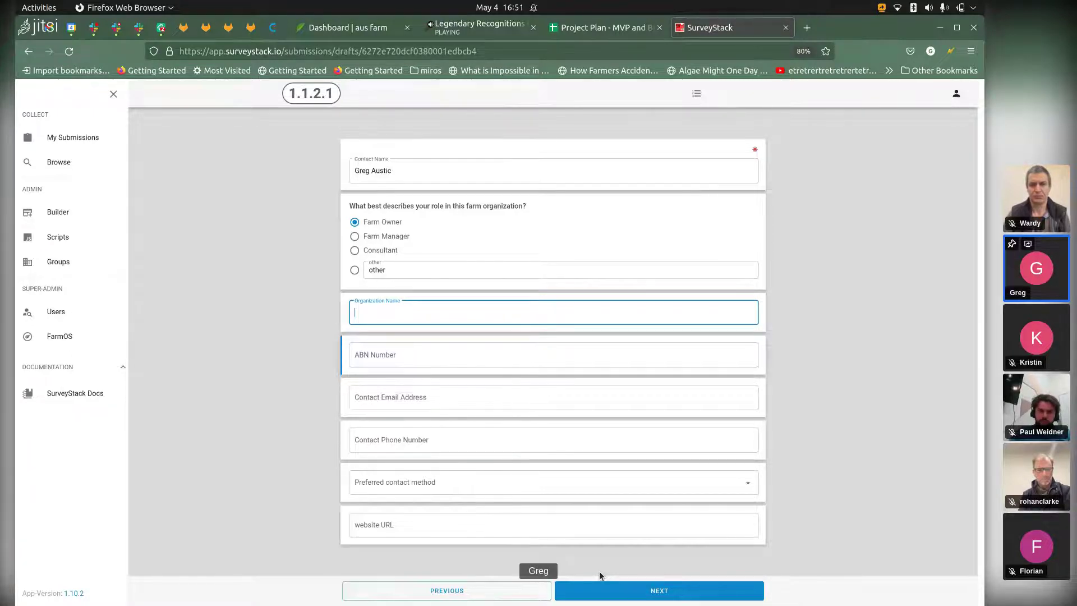
Step: Enter 'My Aus Farm', go to the address page and set the country to Australia
{"action": "type", "text": "My Aus Farm"}
{"action": "left_click", "coordinate": [599, 576]}
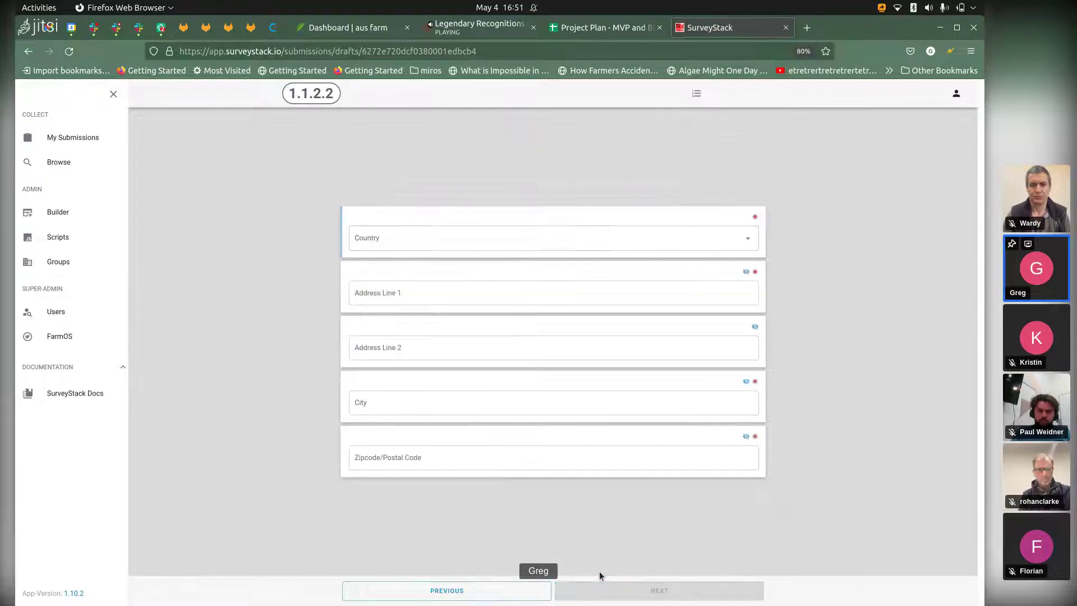
{"action": "type", "text": "austra"}
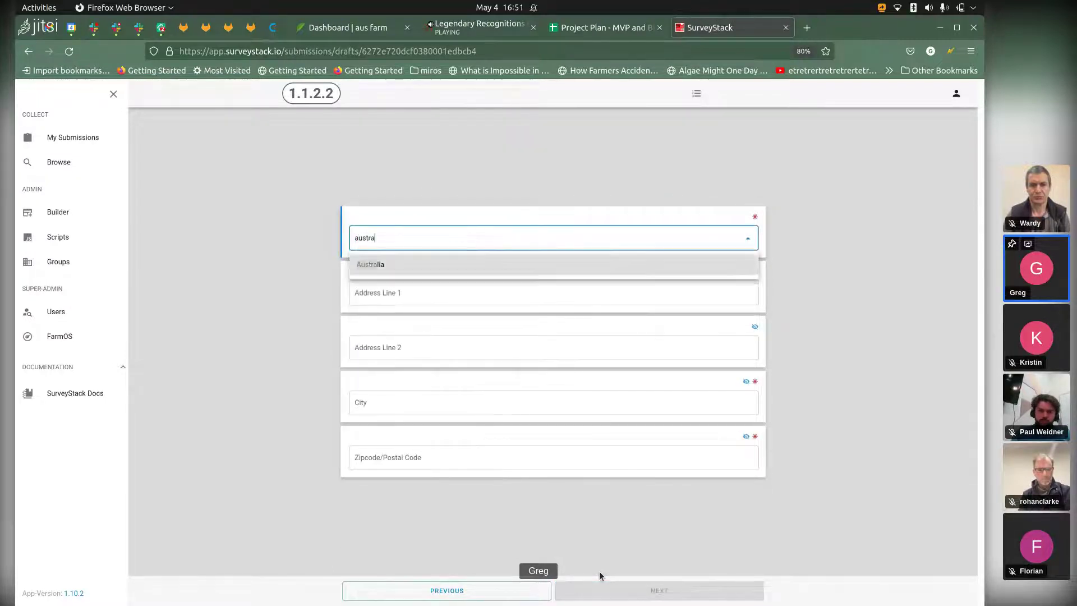
{"action": "key", "text": "Return"}
{"action": "key", "text": "Tab"}
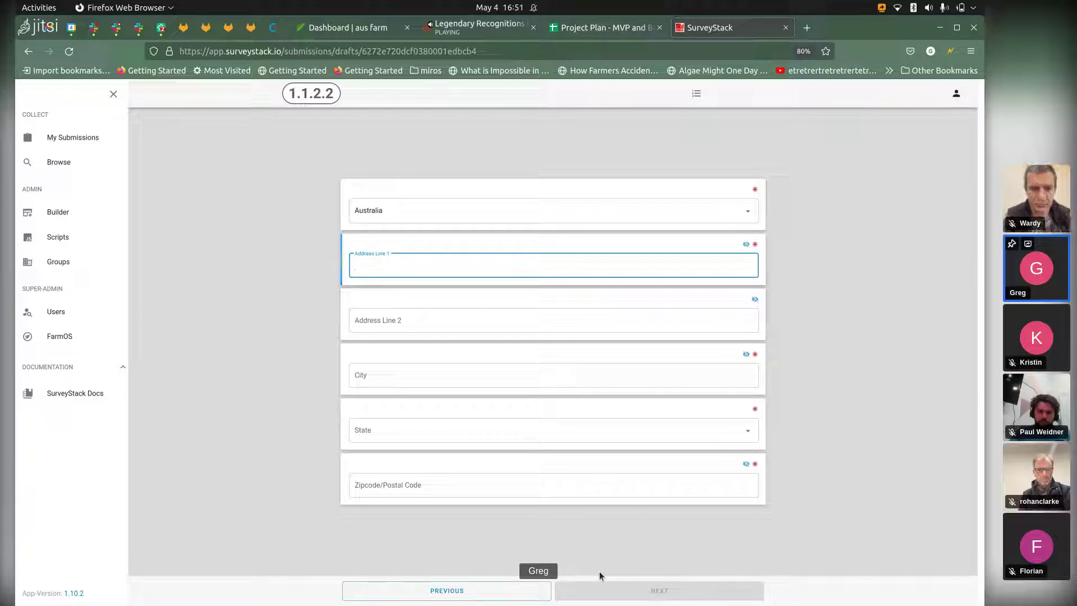
Step: Look up the farm address in Google Maps, then return to the address form
{"action": "type", "text": "1"}
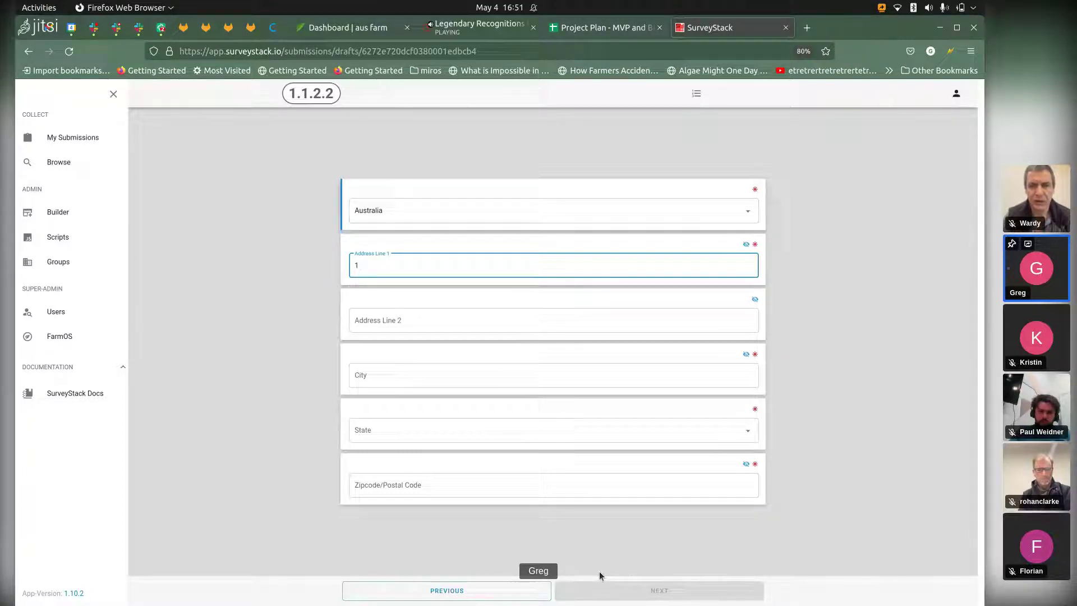
{"action": "key", "text": "BackSpace"}
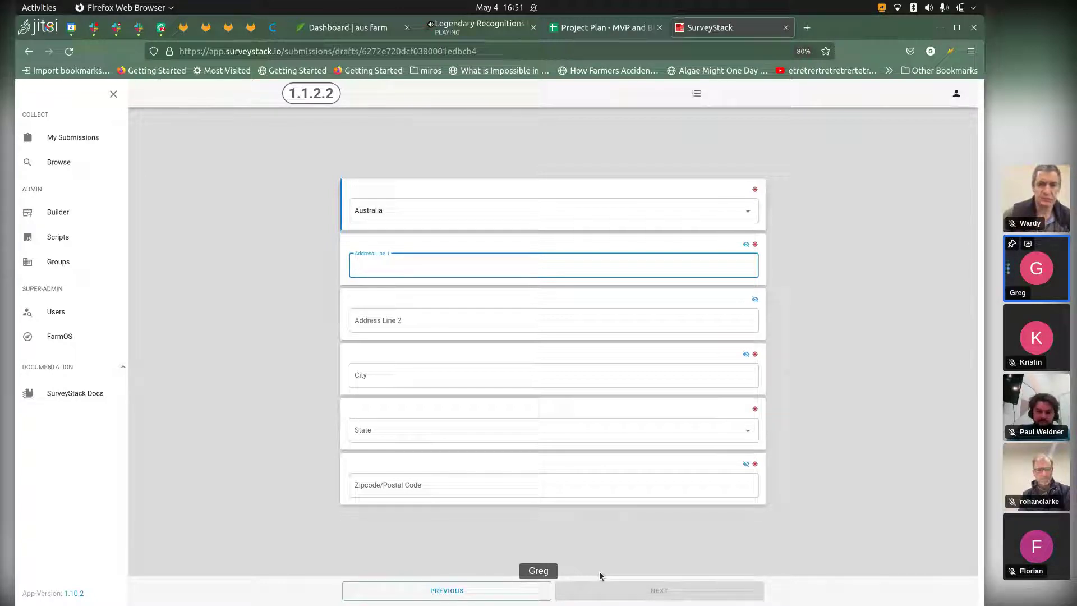
{"action": "key", "text": "ctrl+t"}
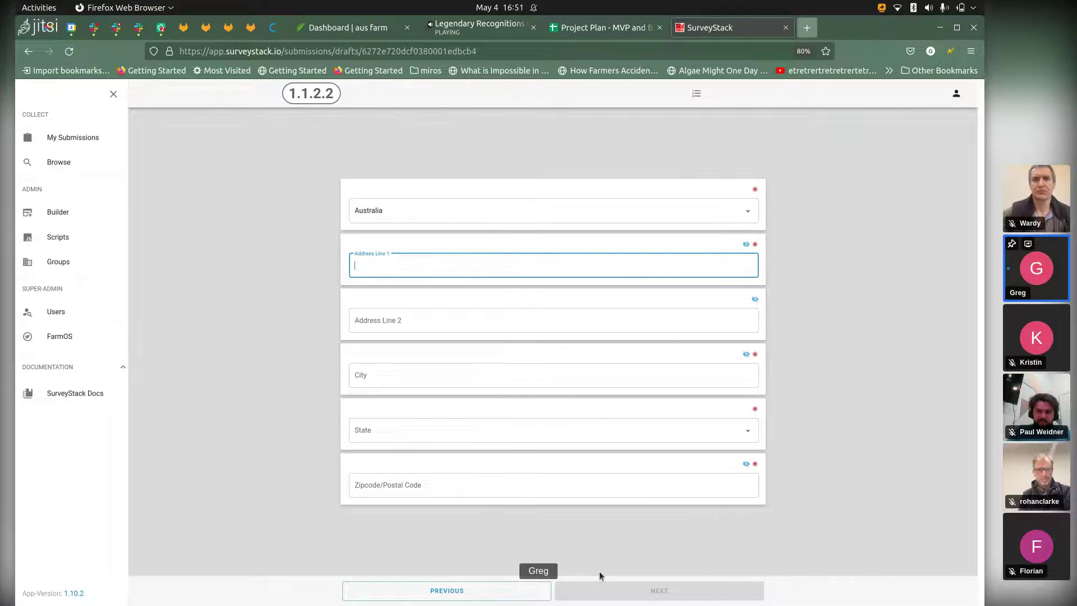
{"action": "type", "text": "maps.google.com/"}
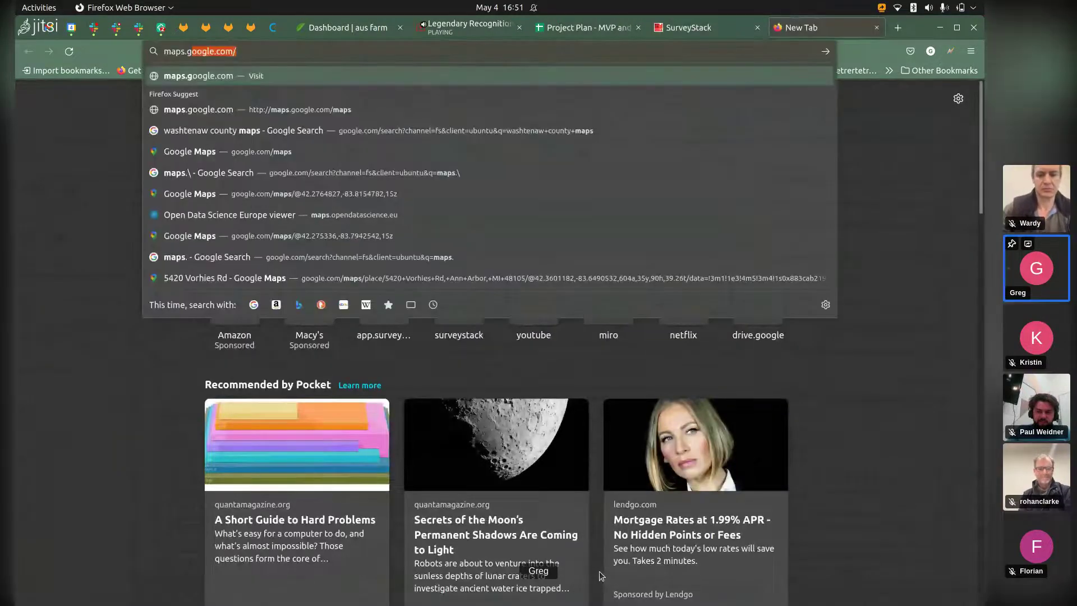
{"action": "key", "text": "Return"}
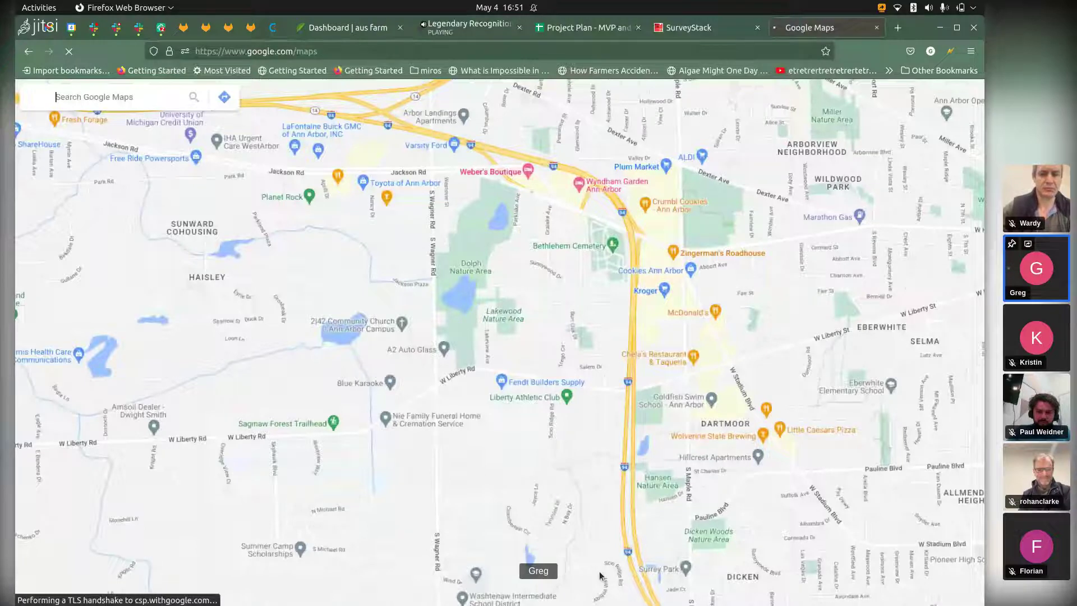
{"action": "key", "text": "ctrl+w"}
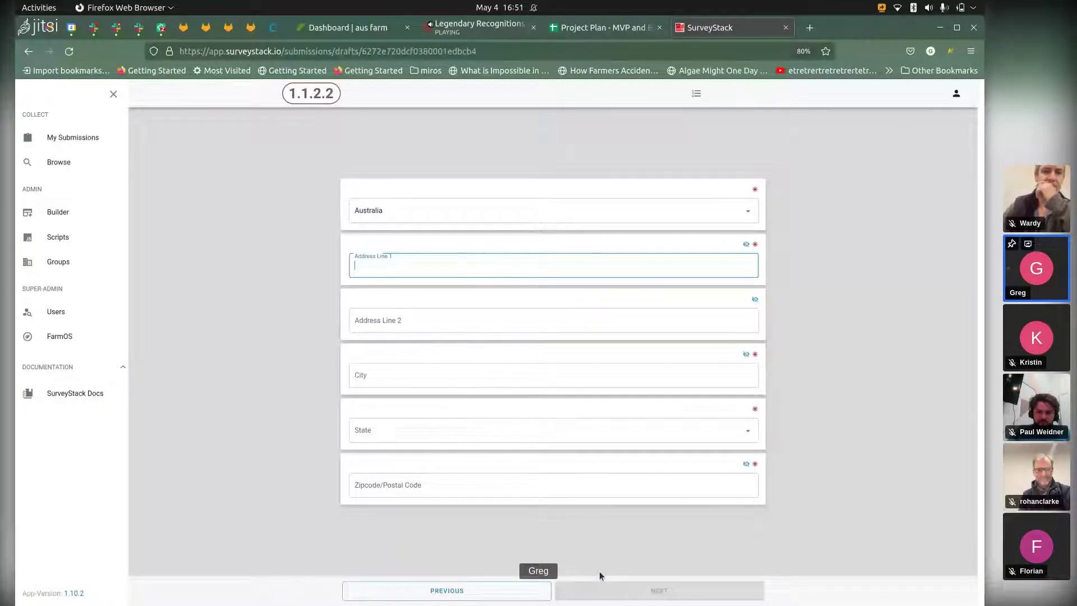
{"action": "key", "text": "alt+Tab"}
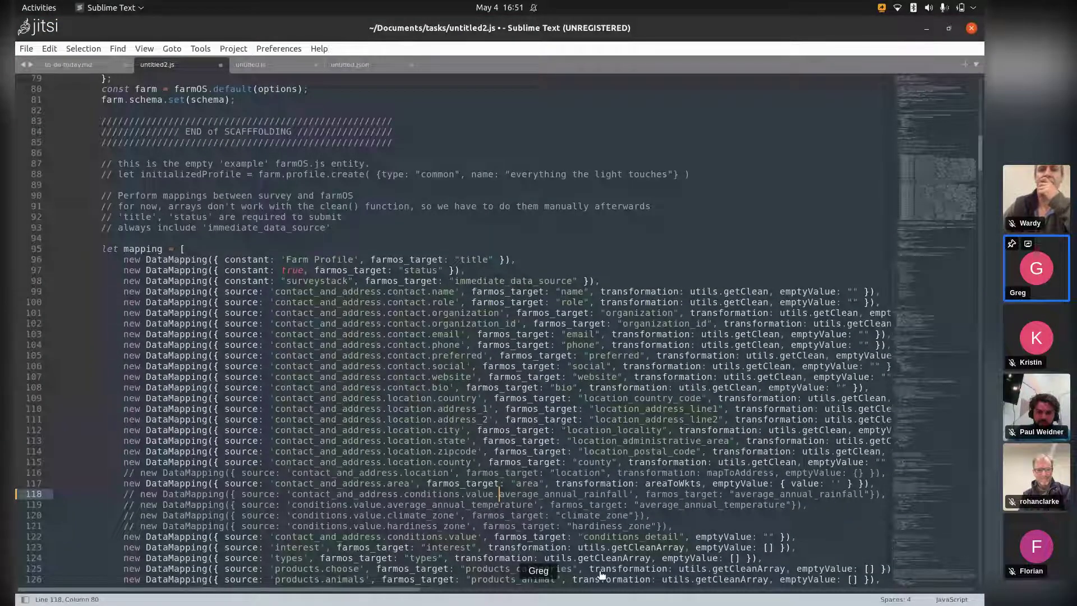
{"action": "key", "text": "alt+Tab"}
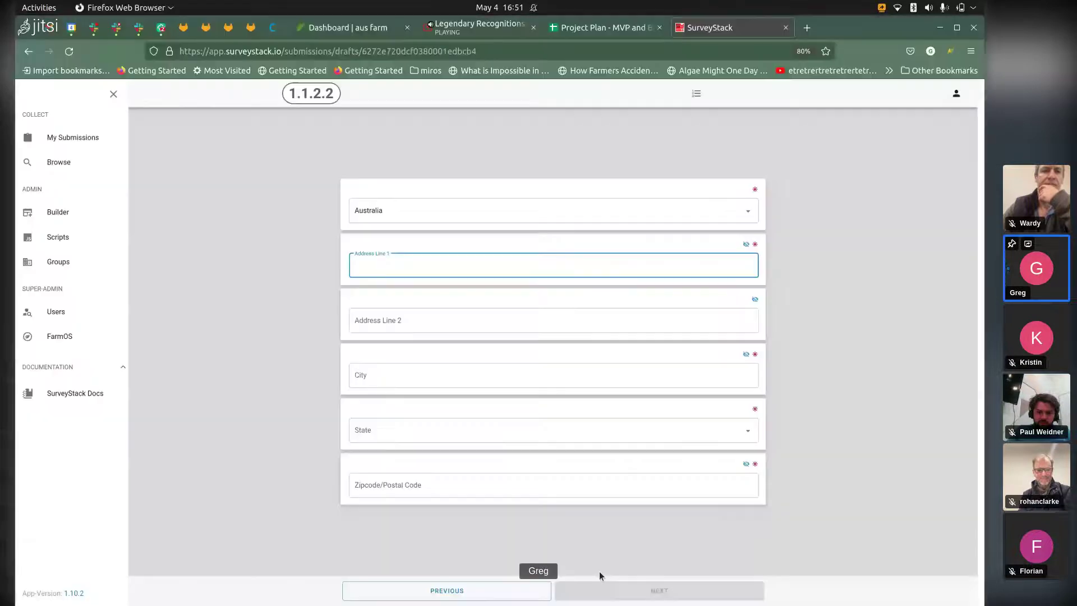
Step: Fill Address Line 1 with the street only and City with the town, trimming the pasted address
{"action": "key", "text": "ctrl+v"}
{"action": "key", "text": "ctrl+shift+Left"}
{"action": "key", "text": "ctrl+shift+Left"}
{"action": "key", "text": "ctrl+shift+Left"}
{"action": "key", "text": "ctrl+shift+Left"}
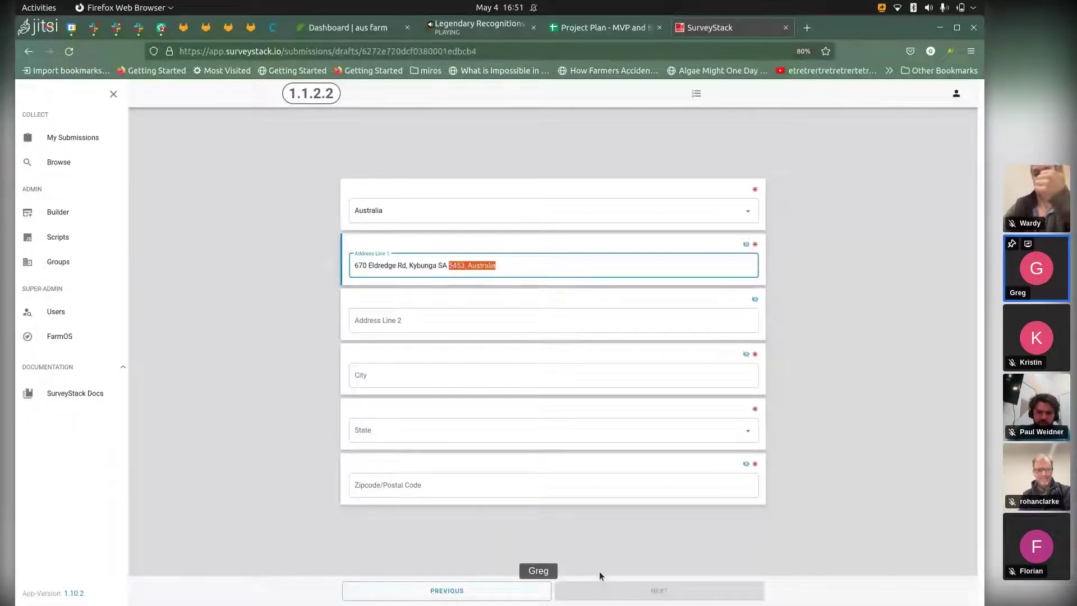
{"action": "key", "text": "BackSpace"}
{"action": "key", "text": "Tab"}
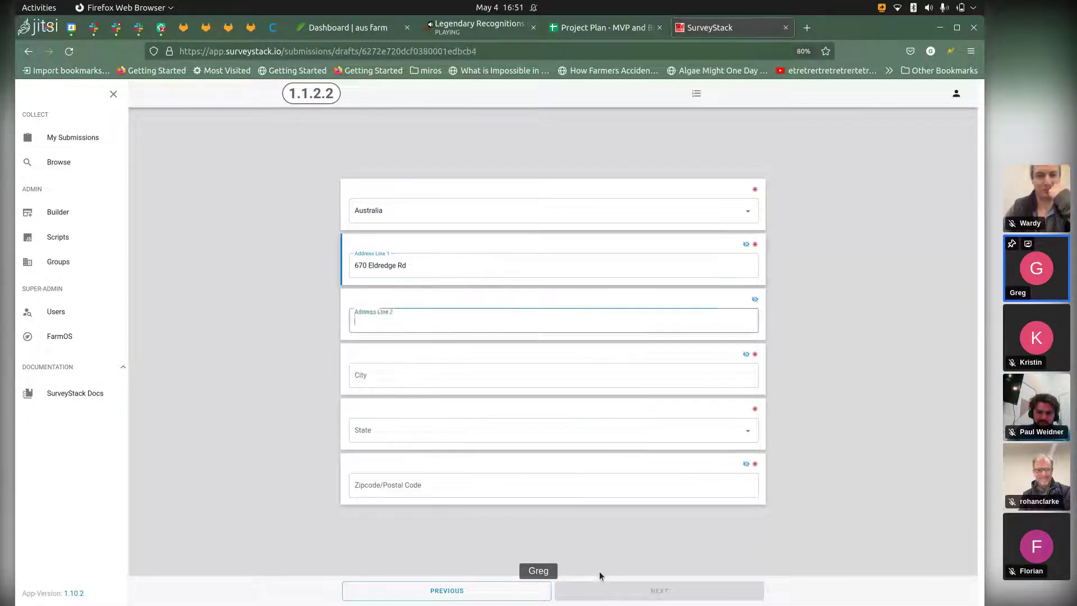
{"action": "key", "text": "Tab"}
{"action": "type", "text": "Kybunga SA 5453, Australia"}
{"action": "key", "text": "ctrl+shift+Left"}
{"action": "key", "text": "ctrl+shift+Left"}
{"action": "key", "text": "ctrl+shift+Left"}
{"action": "key", "text": "ctrl+c"}
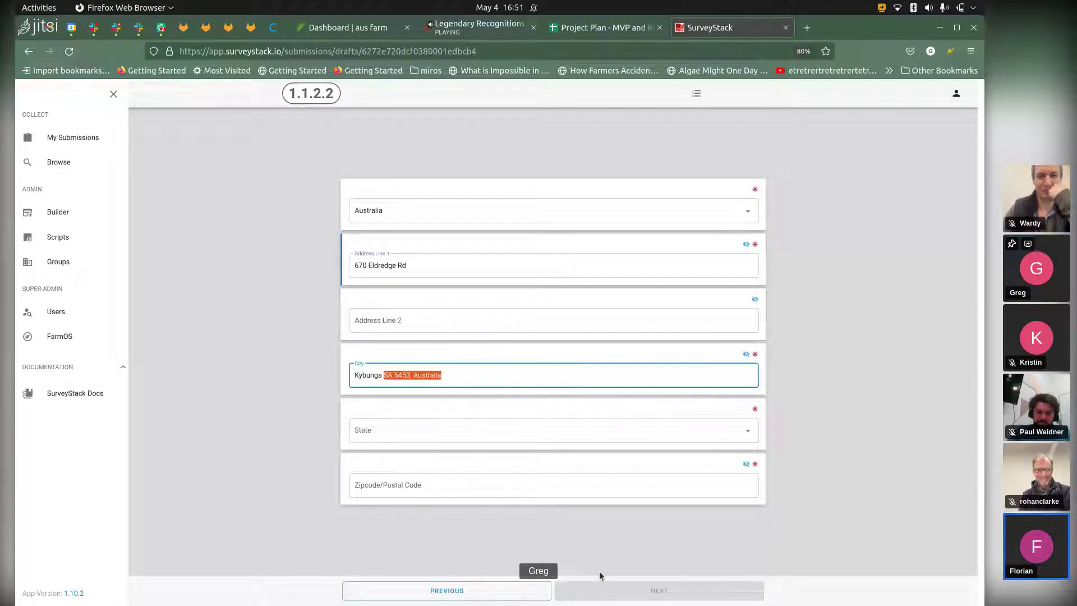
{"action": "key", "text": "BackSpace"}
{"action": "key", "text": "BackSpace"}
Step: Set State to South Australia, enter the numeric postcode, and advance to the next page
{"action": "key", "text": "Tab"}
{"action": "type", "text": "Sout"}
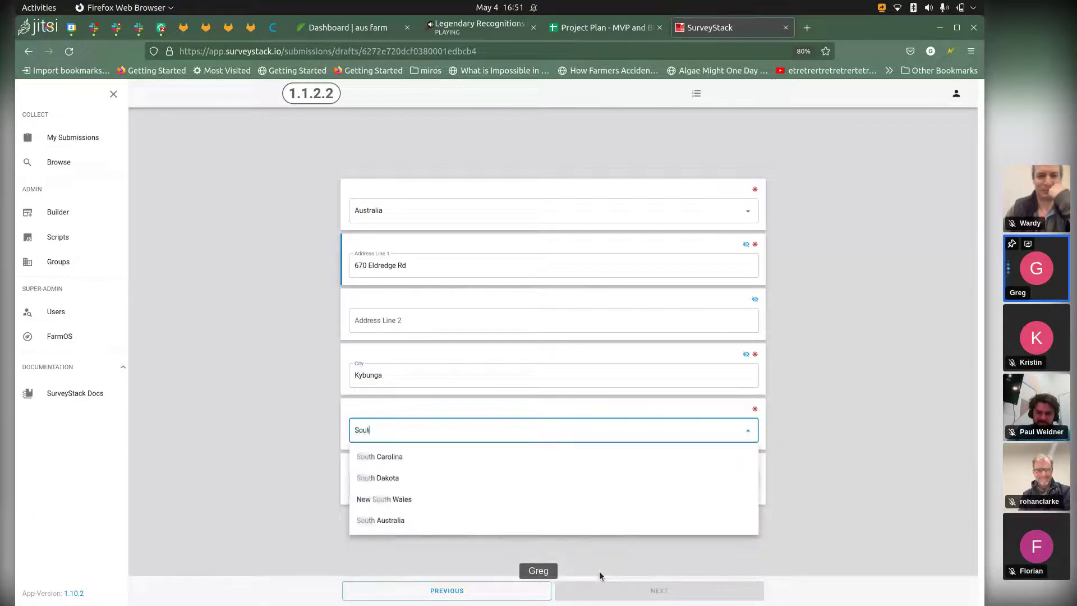
{"action": "key", "text": "Down"}
{"action": "key", "text": "Down"}
{"action": "key", "text": "Down"}
{"action": "key", "text": "Down"}
{"action": "key", "text": "Return"}
{"action": "key", "text": "Tab"}
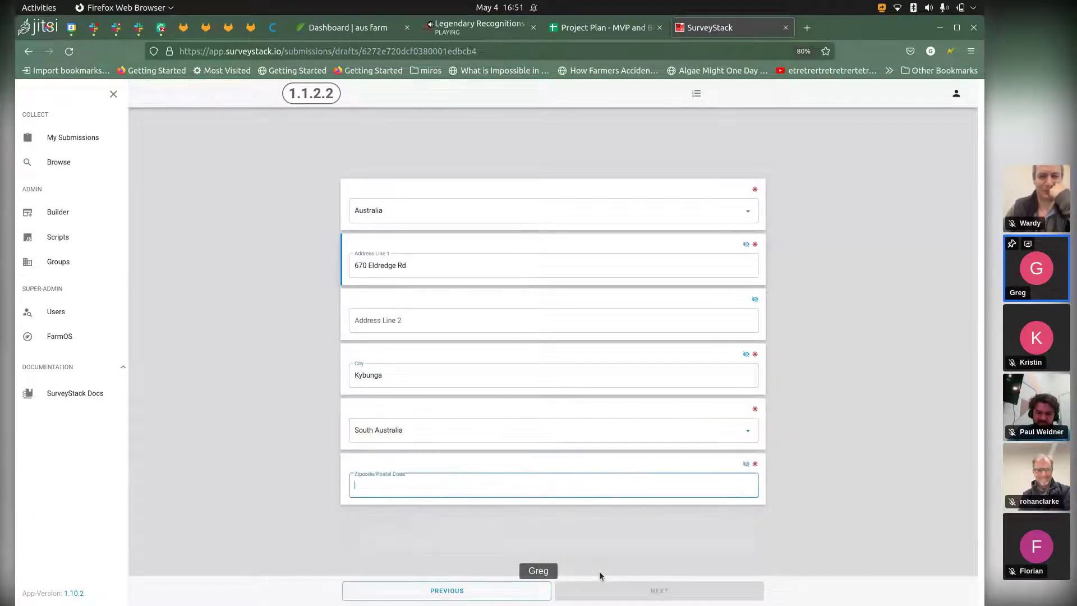
{"action": "key", "text": "ctrl+v"}
{"action": "key", "text": "BackSpace"}
{"action": "key", "text": "BackSpace"}
{"action": "key", "text": "BackSpace"}
{"action": "key", "text": "BackSpace"}
{"action": "key", "text": "BackSpace"}
{"action": "key", "text": "BackSpace"}
{"action": "key", "text": "BackSpace"}
{"action": "key", "text": "BackSpace"}
{"action": "key", "text": "BackSpace"}
{"action": "key", "text": "BackSpace"}
{"action": "key", "text": "BackSpace"}
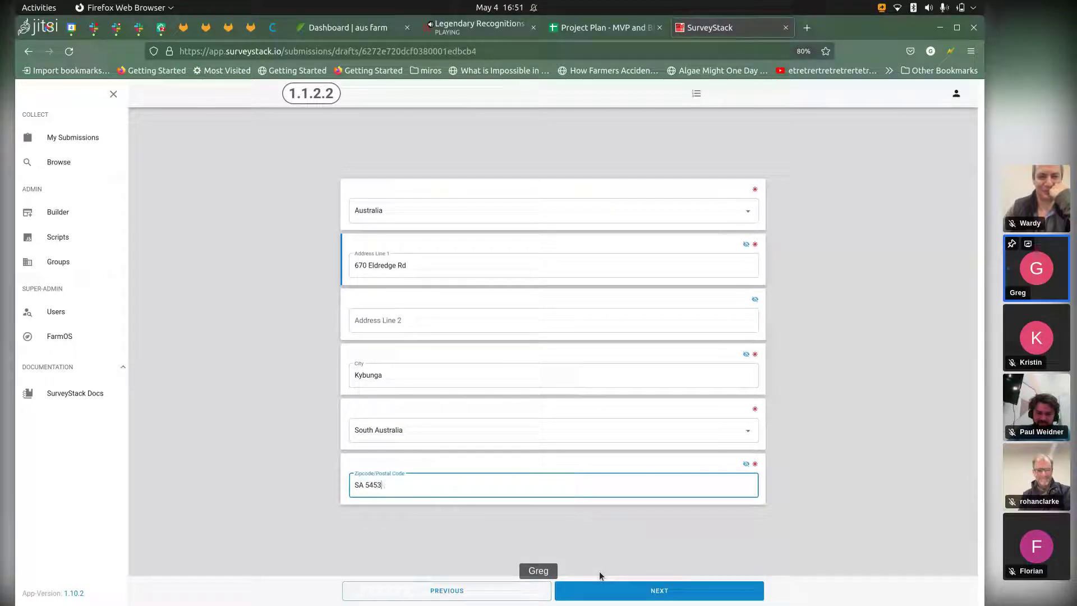
{"action": "key", "text": "BackSpace"}
{"action": "key", "text": "BackSpace"}
{"action": "key", "text": "BackSpace"}
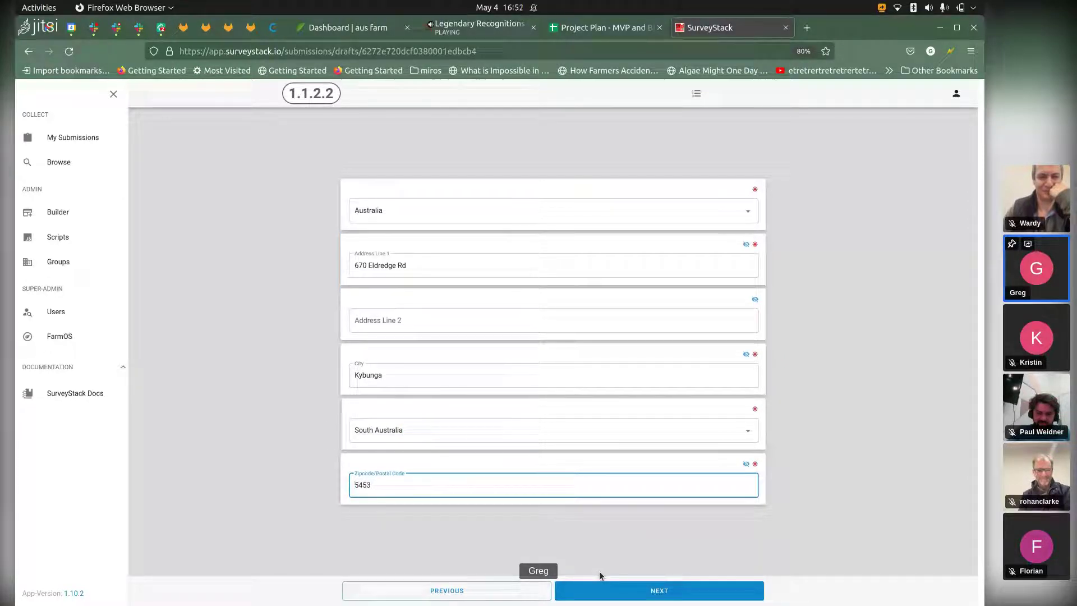
{"action": "key", "text": "Tab"}
{"action": "key", "text": "Return"}
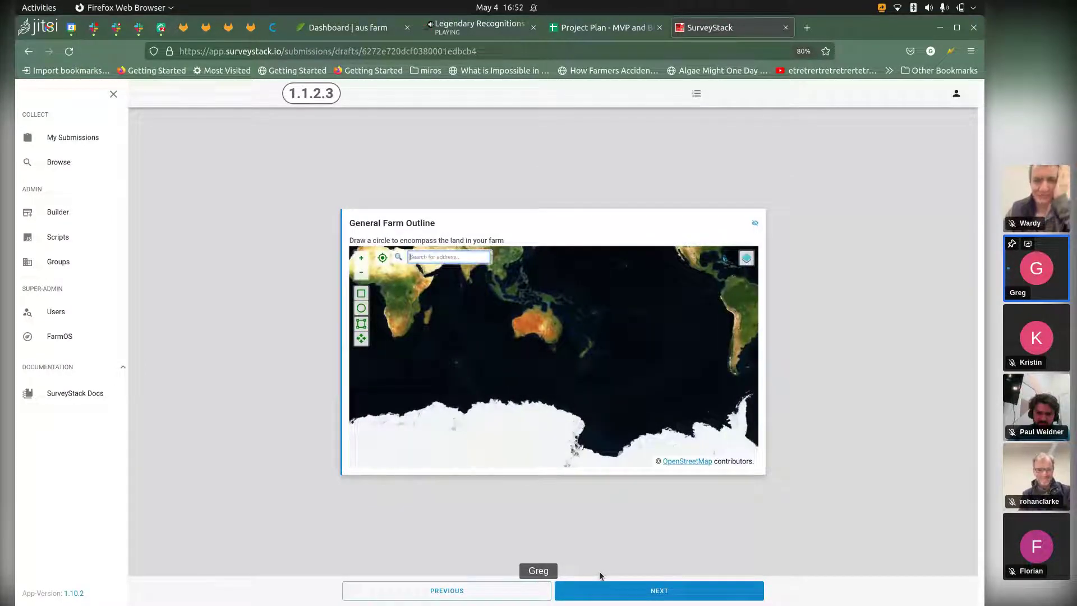
Step: Search the farm outline map for 'kybunga' to jump to Kybunga
{"action": "type", "text": "kybunga"}
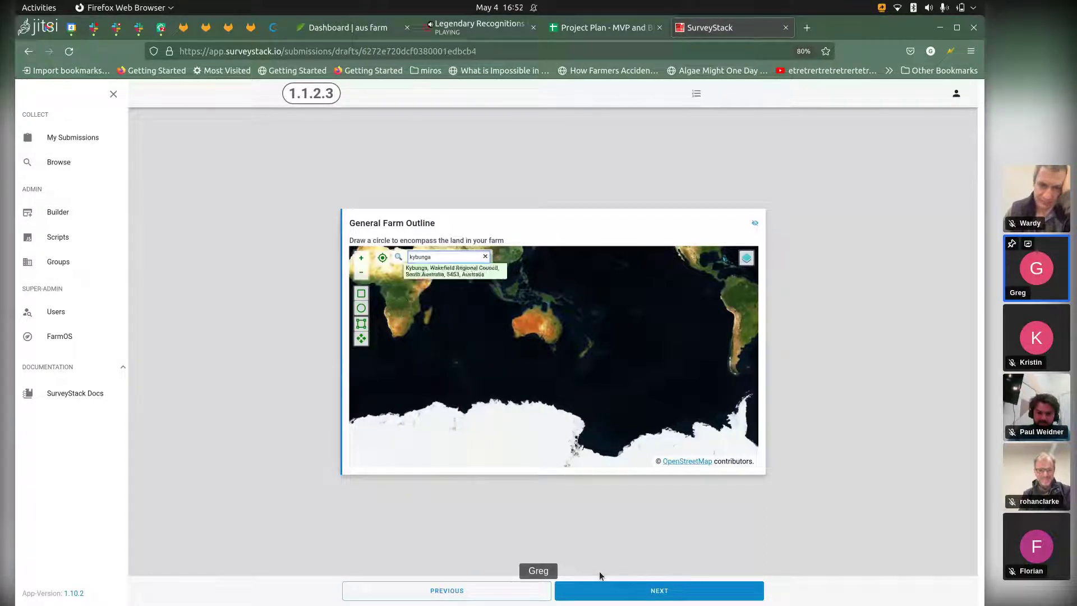
{"action": "key", "text": "Return"}
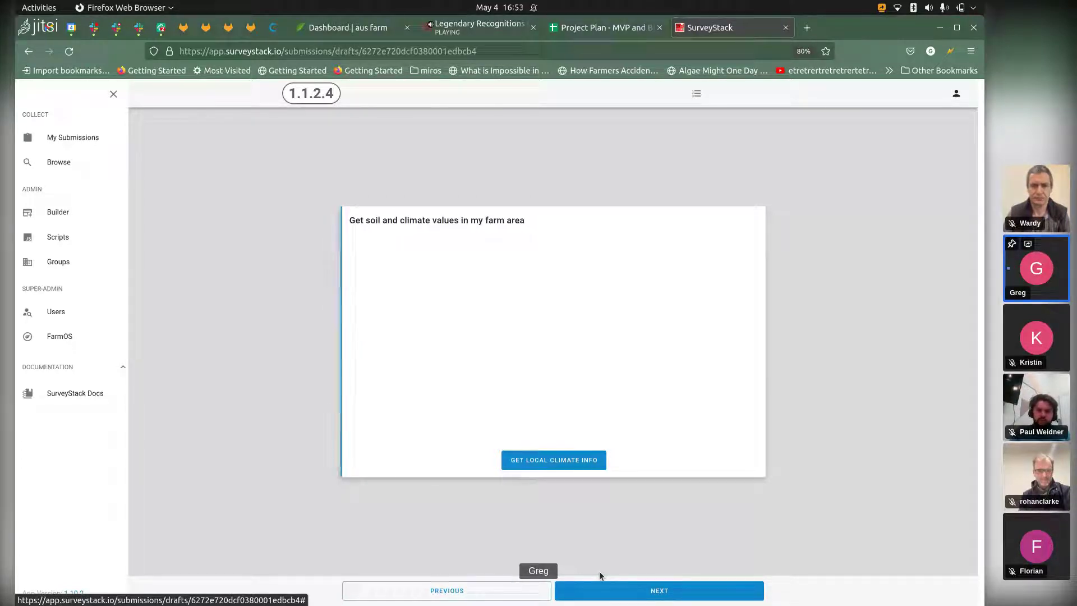
{"action": "right_click", "coordinate": [636, 100]}
{"action": "key", "text": "q"}
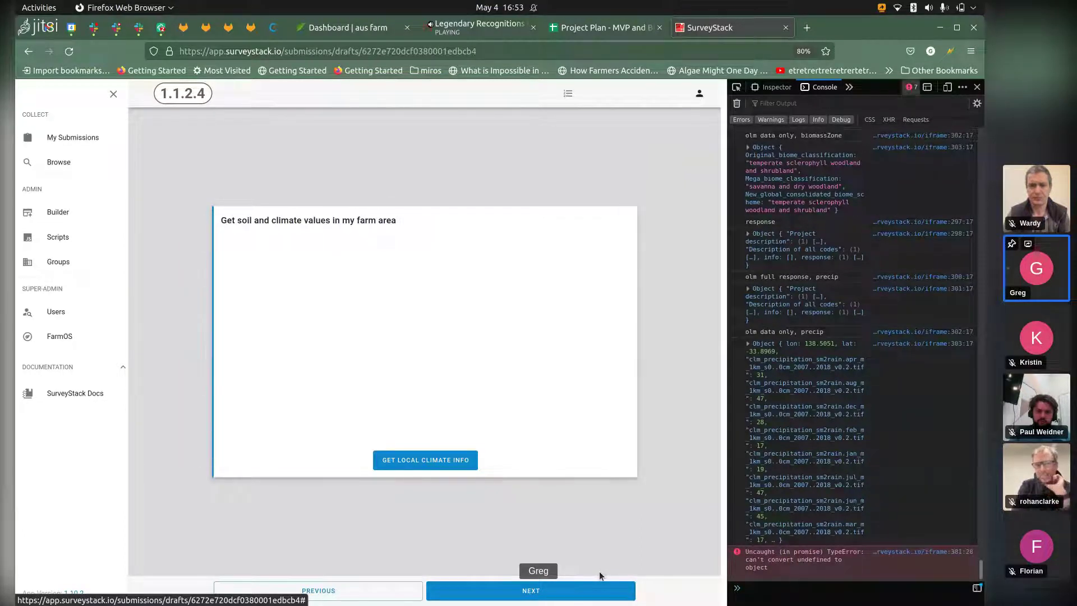
{"action": "key", "text": "F12"}
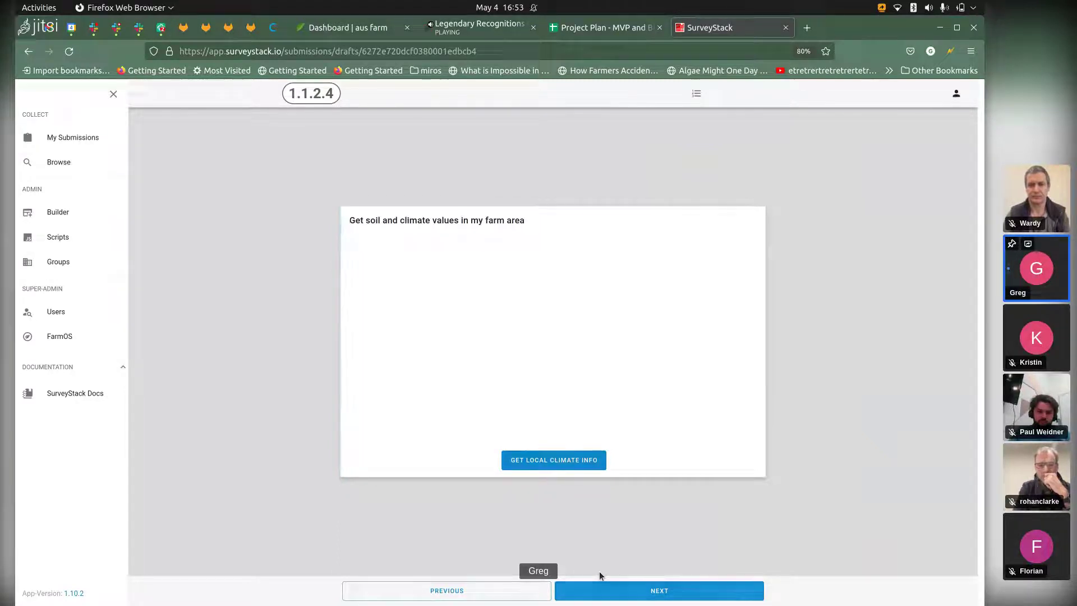
Step: Continue to question 1.1.2.4, soil and climate values for the farm area
{"action": "left_click", "coordinate": [599, 574]}
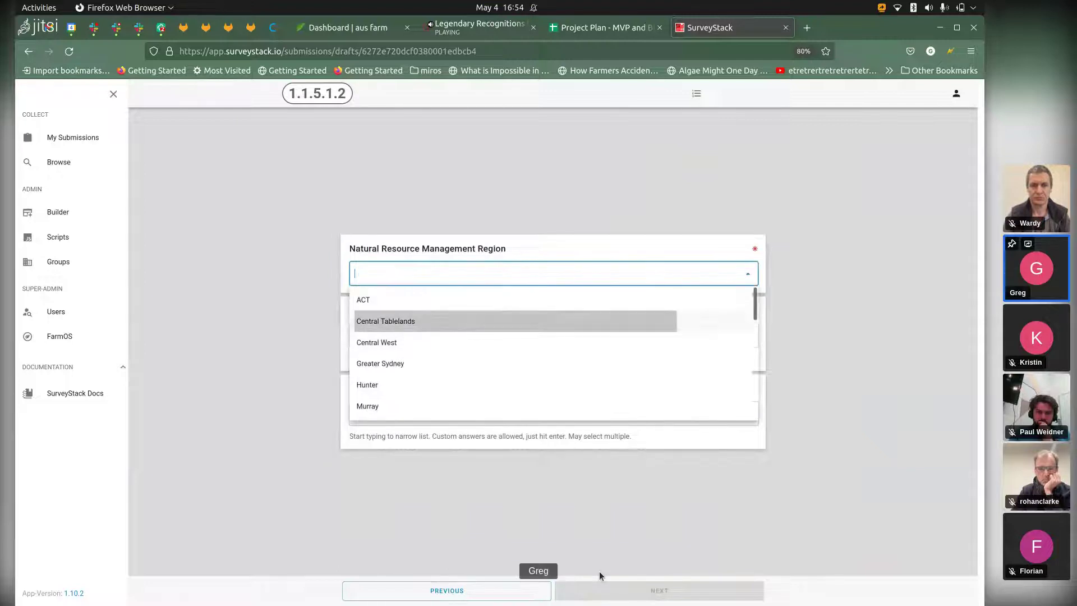
Step: Choose Central Tablelands region, Friends Group Landcare group and biodiversity group affiliation, then continue
{"action": "key", "text": "Return"}
{"action": "key", "text": "Tab"}
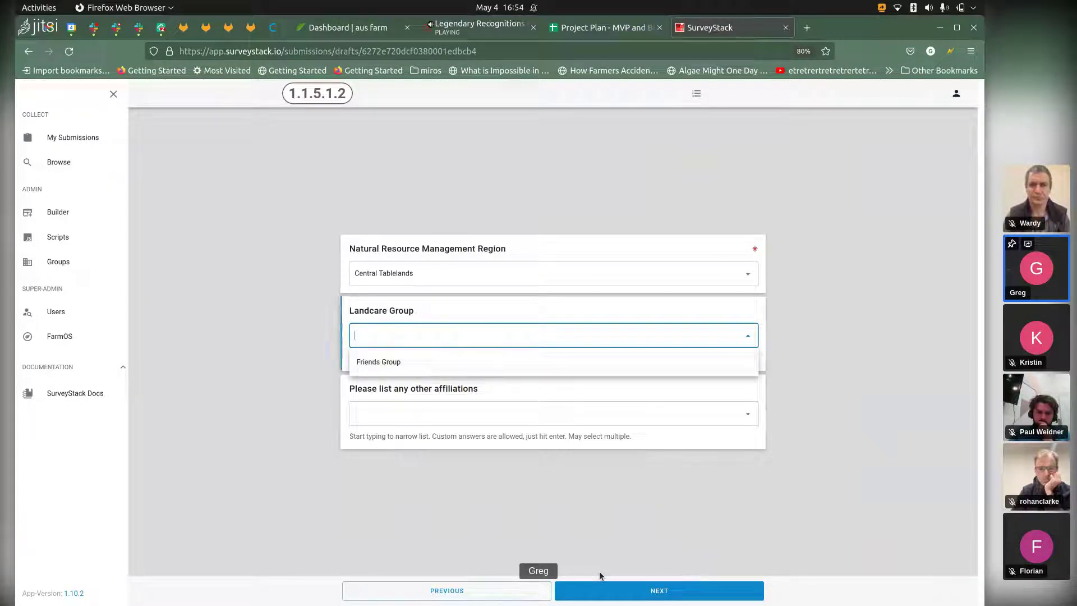
{"action": "key", "text": "Down"}
{"action": "key", "text": "Return"}
{"action": "key", "text": "Tab"}
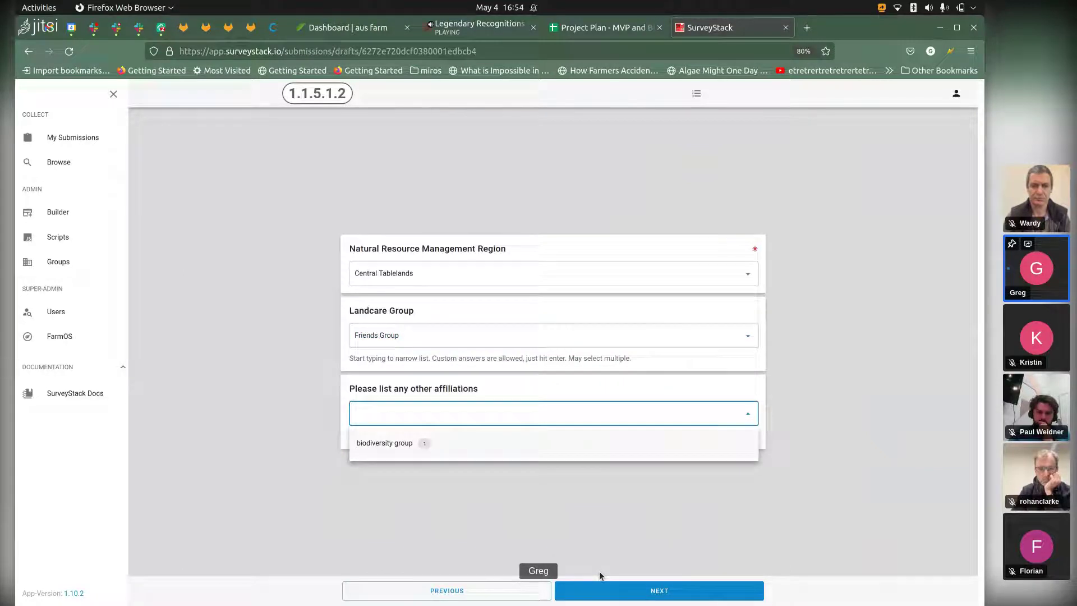
{"action": "key", "text": "Down"}
{"action": "key", "text": "Return"}
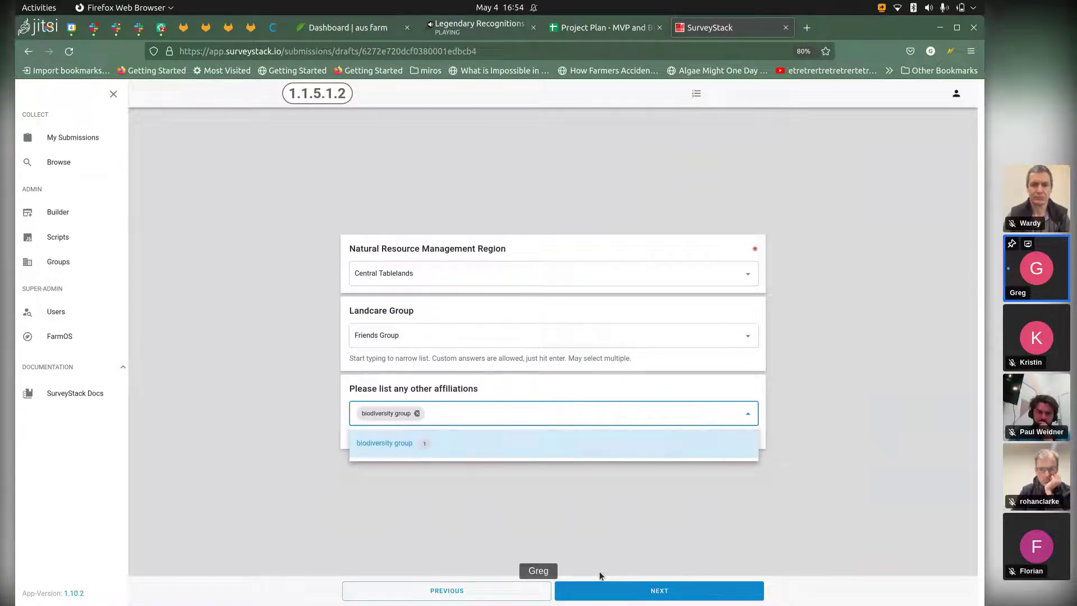
{"action": "key", "text": "Tab"}
{"action": "key", "text": "Return"}
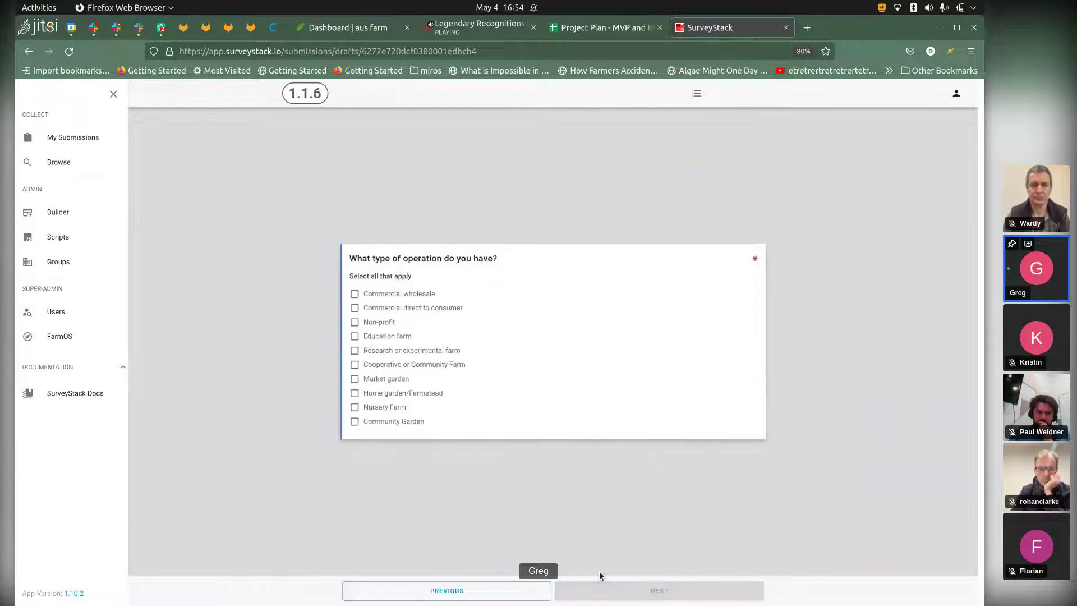
Step: Tick Commercial direct to consumer, Small fruit/berries and Pasture land uses, and Sheep and other animals
{"action": "key", "text": "space"}
{"action": "key", "text": "Return"}
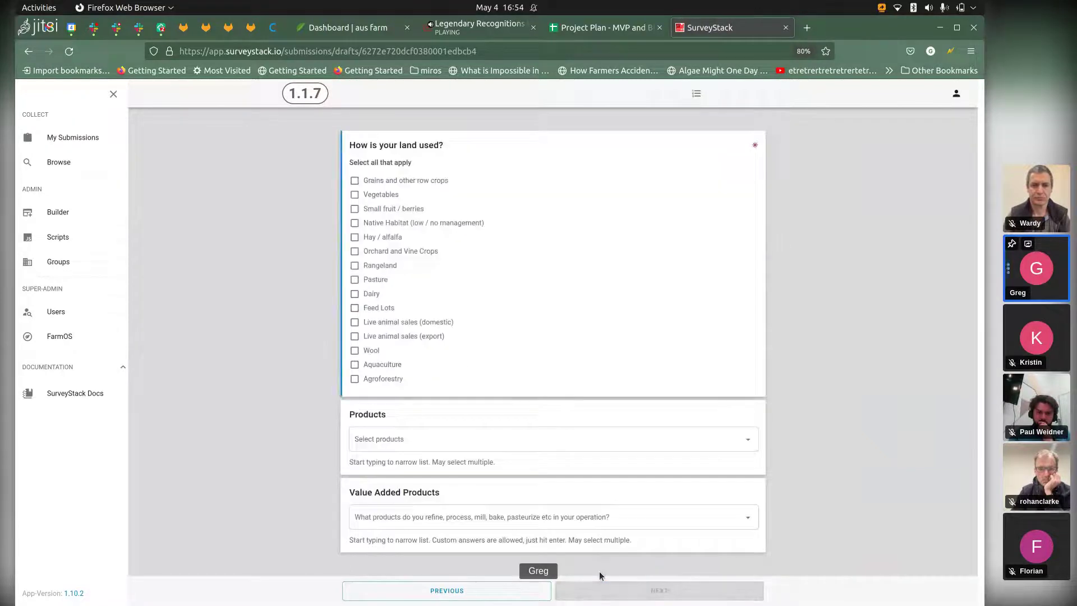
{"action": "key", "text": "space"}
{"action": "key", "text": "Tab"}
{"action": "key", "text": "Tab"}
{"action": "key", "text": "Tab"}
{"action": "key", "text": "Tab"}
{"action": "key", "text": "Tab"}
{"action": "key", "text": "space"}
{"action": "key", "text": "Tab"}
{"action": "key", "text": "Tab"}
{"action": "key", "text": "Tab"}
{"action": "key", "text": "Tab"}
{"action": "key", "text": "Tab"}
{"action": "key", "text": "Tab"}
{"action": "key", "text": "Tab"}
{"action": "key", "text": "Tab"}
{"action": "key", "text": "Tab"}
{"action": "key", "text": "space"}
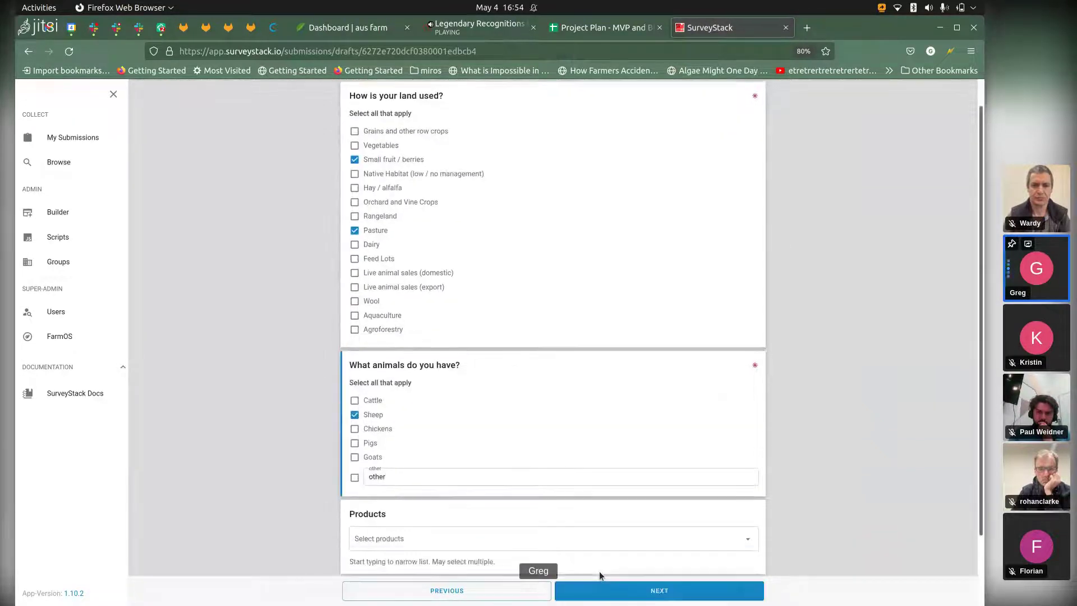
Step: Add angelica stem under Products and move to the Value Added Products field
{"action": "key", "text": "Tab"}
{"action": "key", "text": "Tab"}
{"action": "key", "text": "Tab"}
{"action": "key", "text": "Tab"}
{"action": "key", "text": "Tab"}
{"action": "key", "text": "Tab"}
{"action": "key", "text": "Down"}
{"action": "key", "text": "Down"}
{"action": "key", "text": "Down"}
{"action": "key", "text": "Down"}
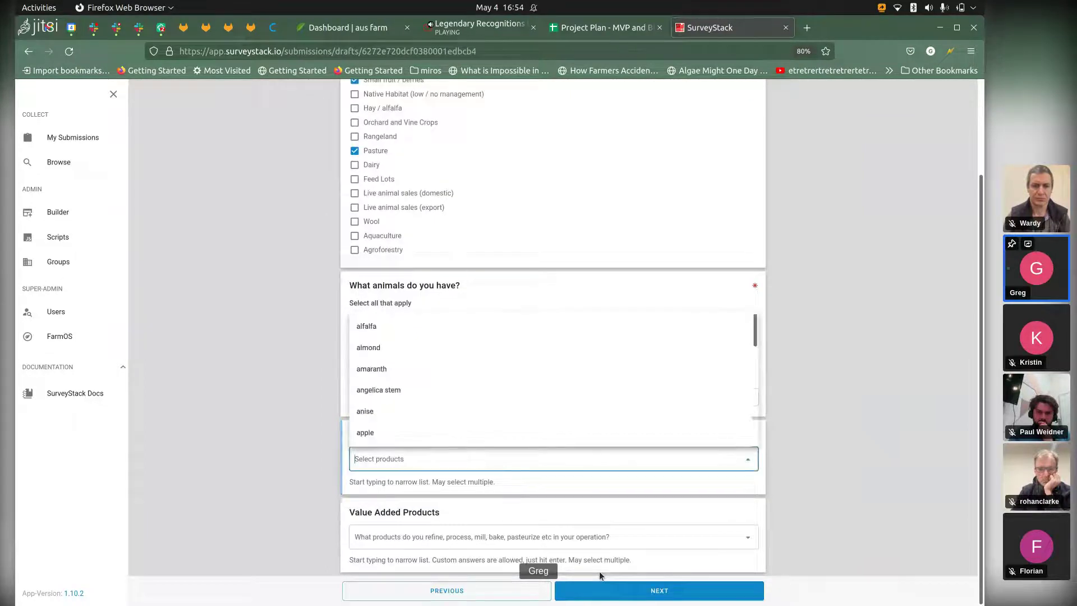
{"action": "key", "text": "Return"}
{"action": "key", "text": "Tab"}
{"action": "key", "text": "Down"}
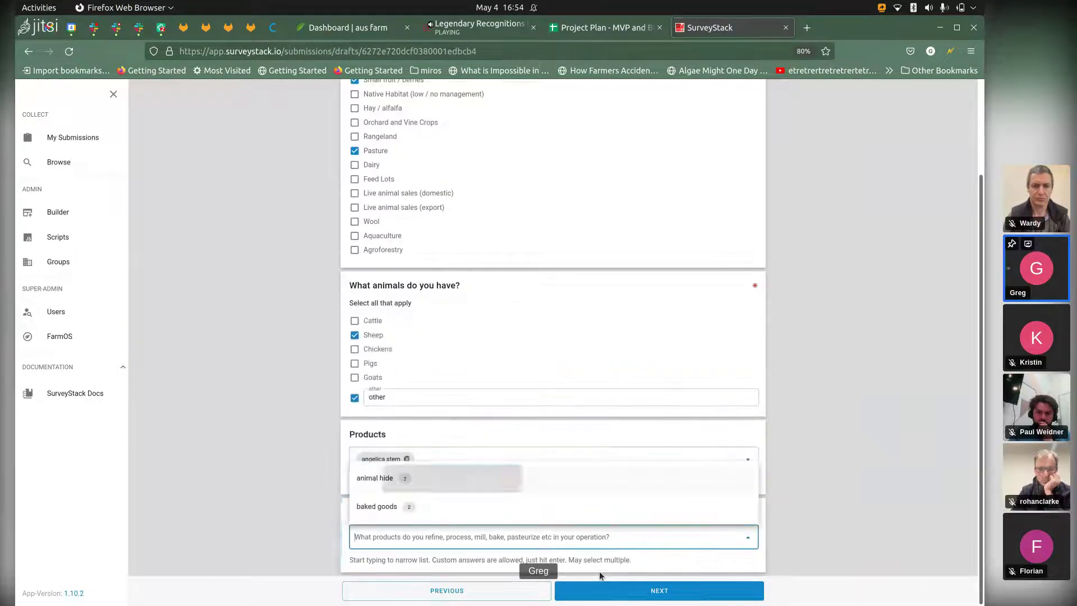
{"action": "scroll", "coordinate": [599, 575], "scroll_direction": "up", "scroll_amount": 2}
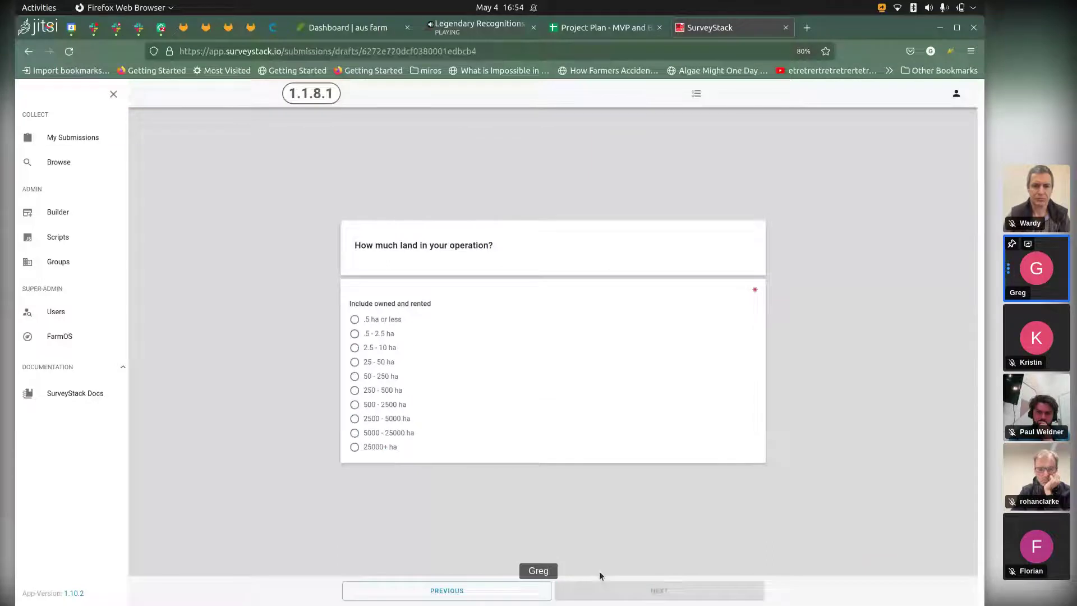
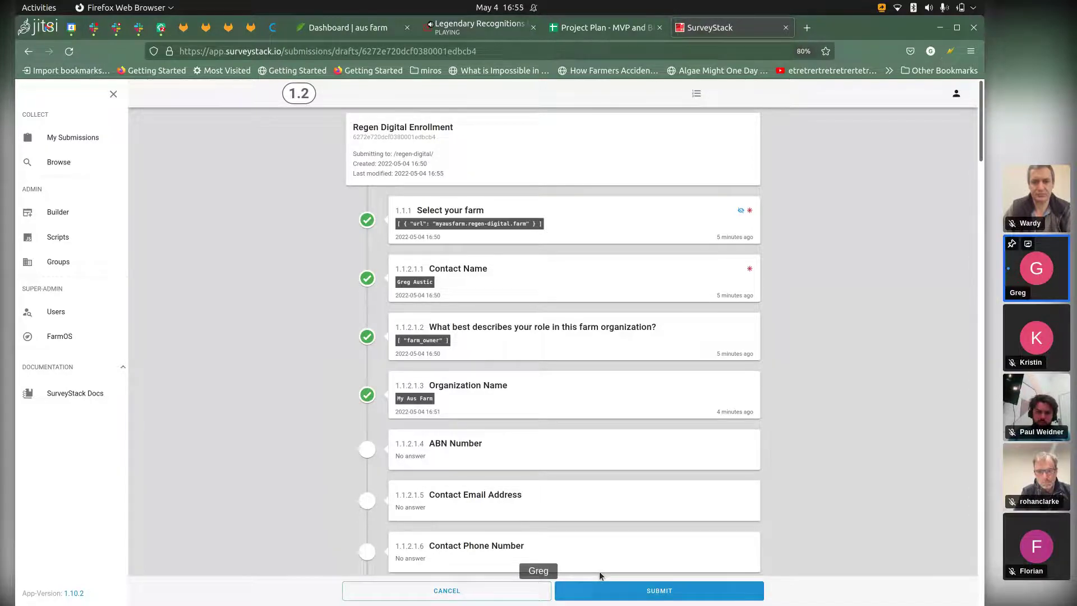
Step: Submit the Regen Digital Enrollment draft from the bottom of the form
{"action": "left_click", "coordinate": [599, 578]}
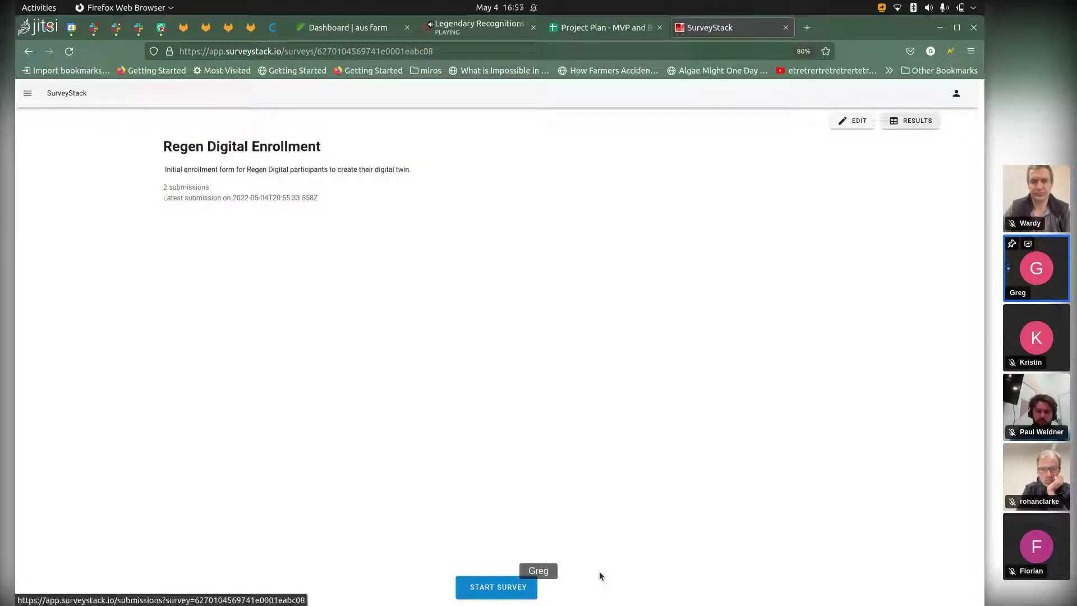
Step: Open the survey's Results and scroll the submissions table sideways to review its columns
{"action": "left_click", "coordinate": [910, 120]}
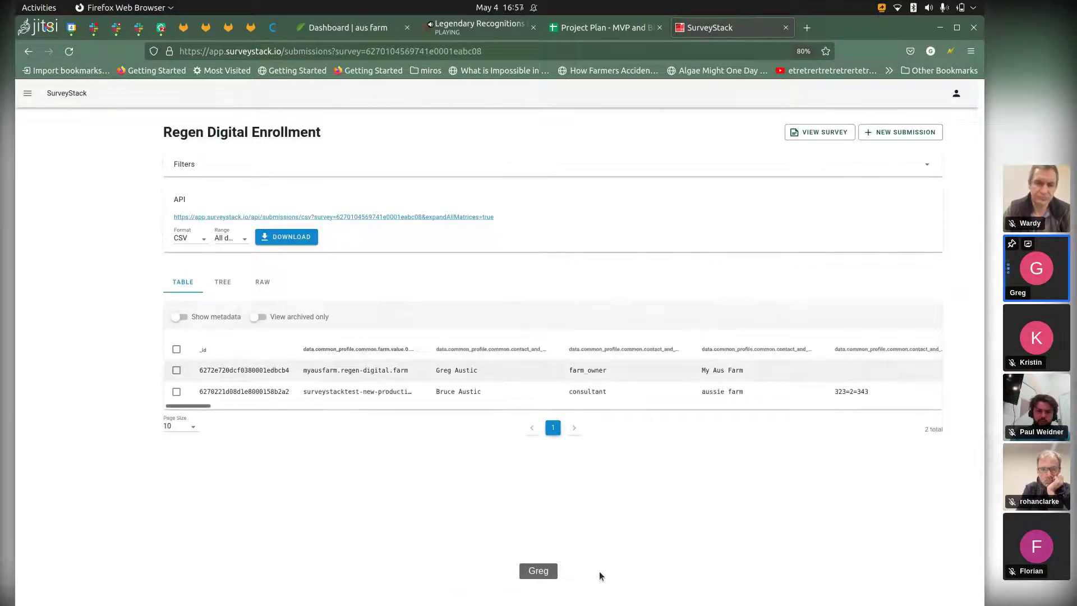
{"action": "scroll", "coordinate": [554, 381], "scroll_direction": "right", "scroll_amount": 5}
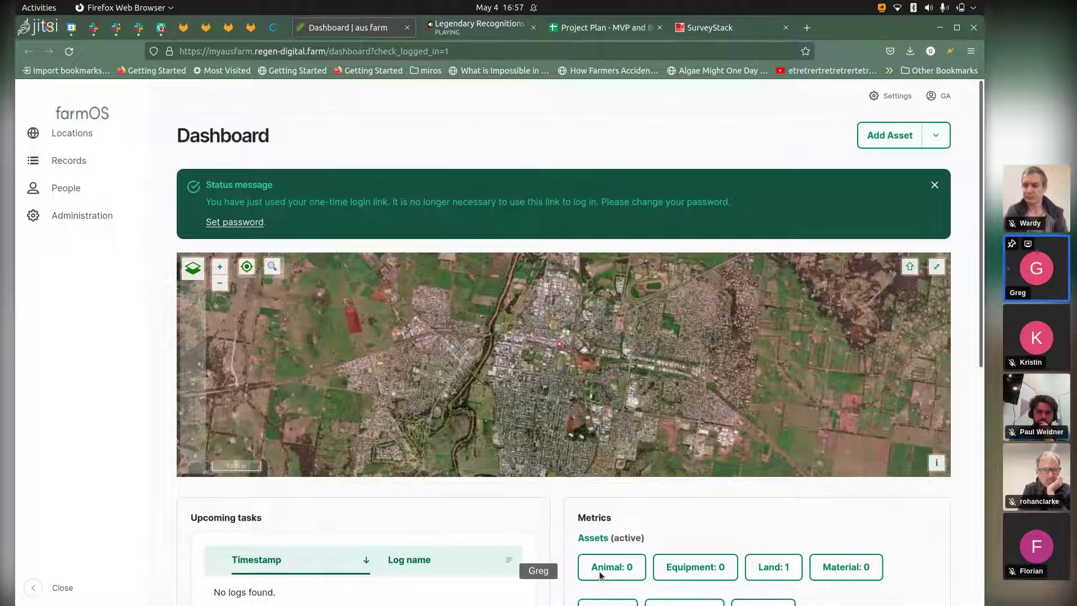
Step: Edit the farmOS address to the site root plus profile/1 and load it
{"action": "key", "text": "ctrl+l"}
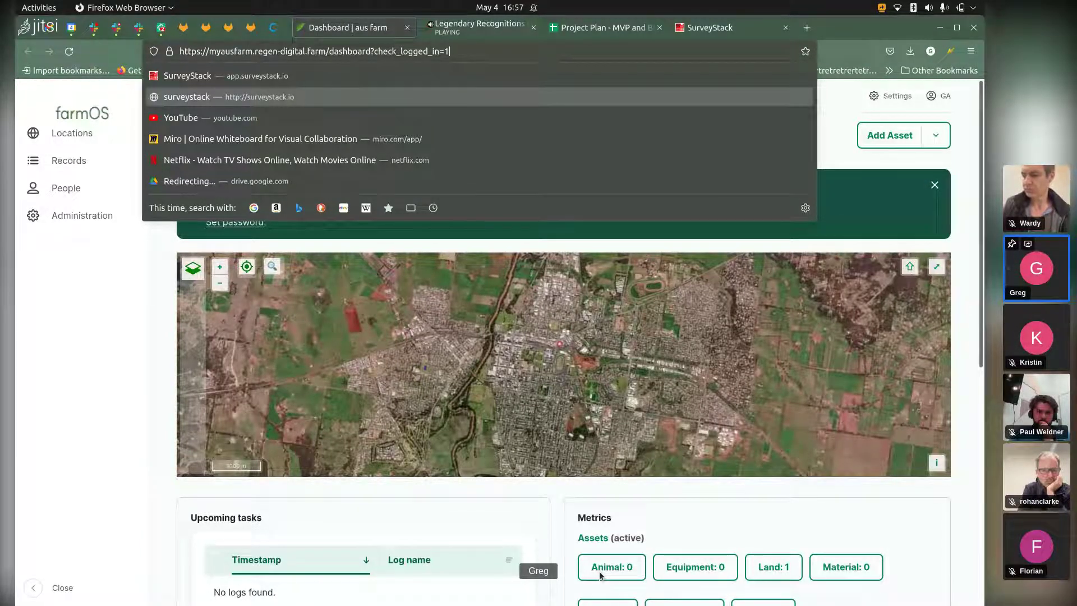
{"action": "key", "text": "BackSpace"}
{"action": "key", "text": "BackSpace"}
{"action": "key", "text": "BackSpace"}
{"action": "key", "text": "BackSpace"}
{"action": "key", "text": "BackSpace"}
{"action": "key", "text": "BackSpace"}
{"action": "key", "text": "BackSpace"}
{"action": "key", "text": "BackSpace"}
{"action": "key", "text": "BackSpace"}
{"action": "key", "text": "BackSpace"}
{"action": "key", "text": "BackSpace"}
{"action": "key", "text": "BackSpace"}
{"action": "key", "text": "BackSpace"}
{"action": "key", "text": "BackSpace"}
{"action": "key", "text": "BackSpace"}
{"action": "key", "text": "BackSpace"}
{"action": "key", "text": "BackSpace"}
{"action": "key", "text": "BackSpace"}
{"action": "key", "text": "BackSpace"}
{"action": "key", "text": "BackSpace"}
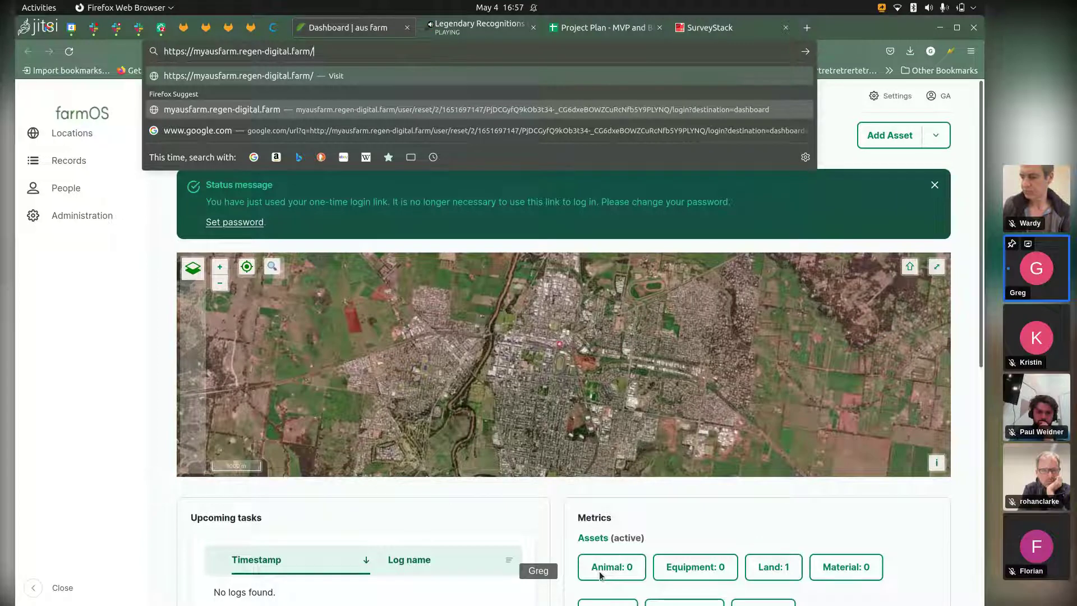
{"action": "type", "text": "p"}
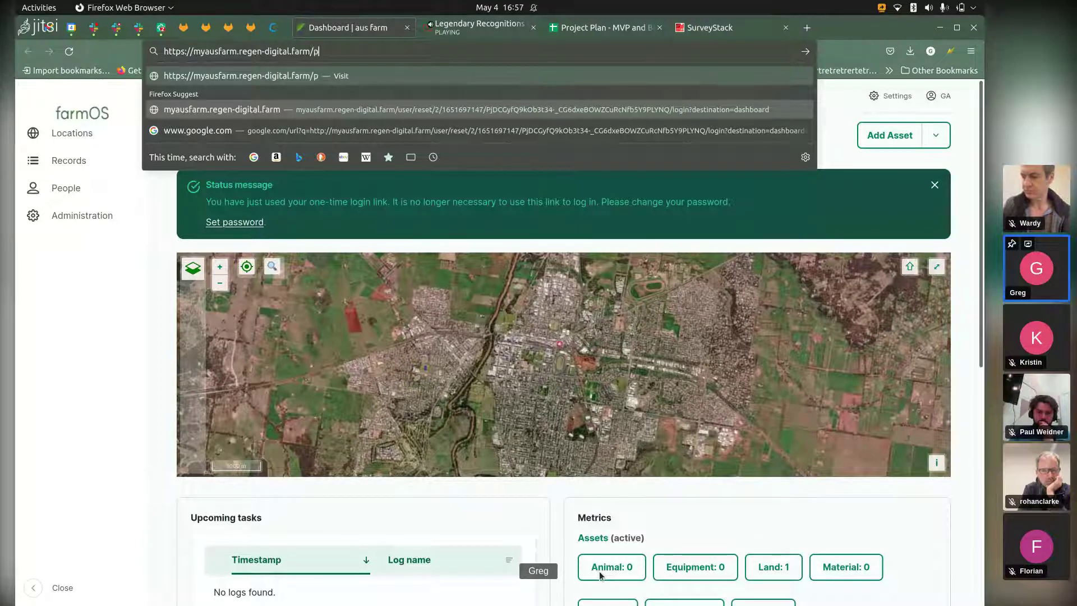
{"action": "type", "text": "rofile"}
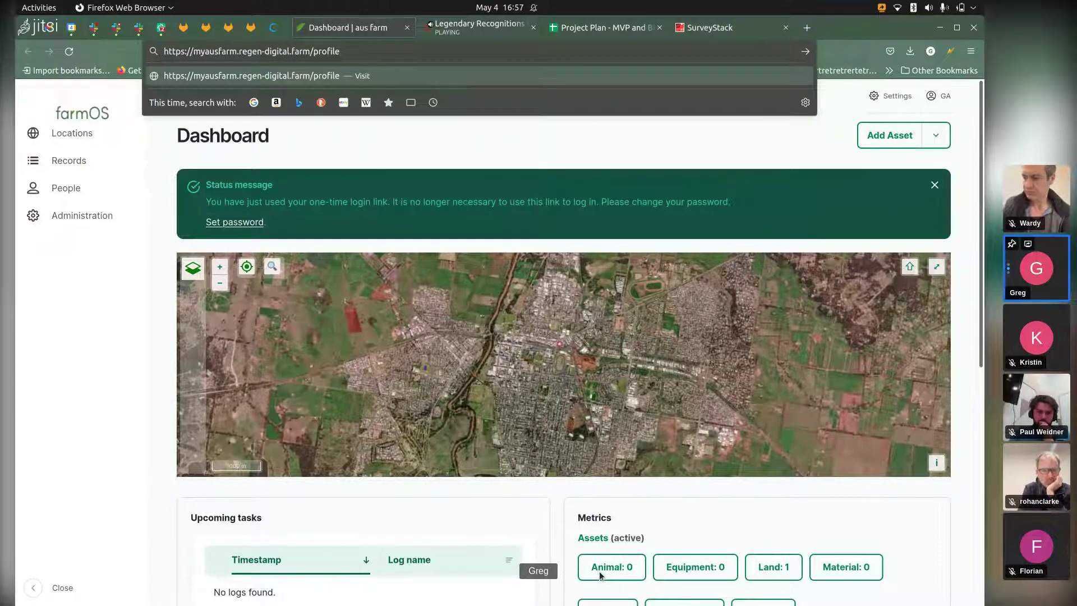
{"action": "key", "text": "ctrl+shift+Left"}
{"action": "key", "text": "ctrl+shift+Left"}
{"action": "key", "text": "ctrl+shift+Left"}
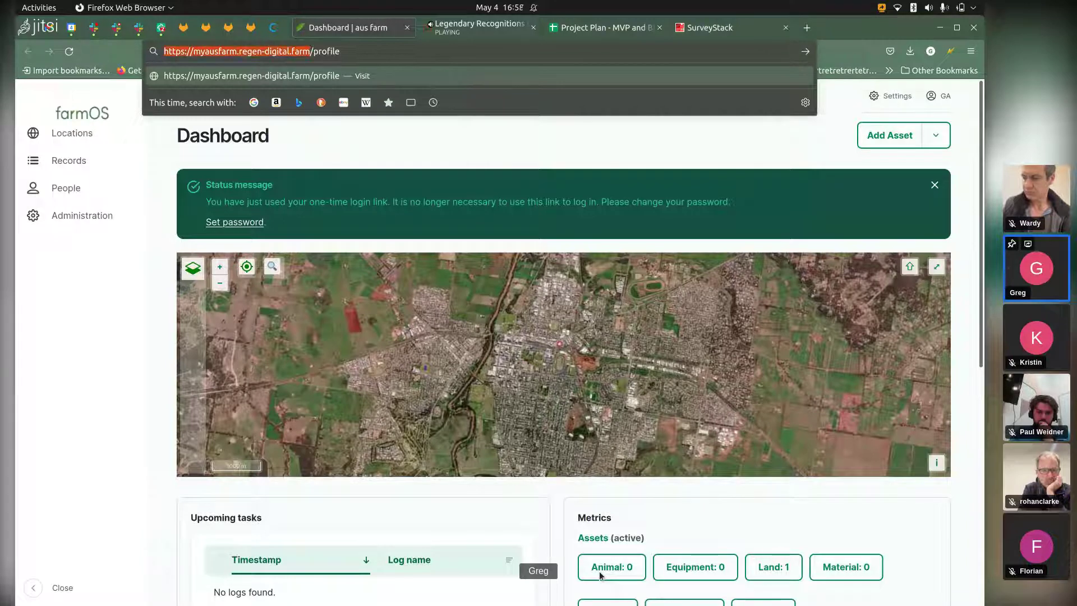
{"action": "key", "text": "ctrl+shift+Right"}
{"action": "key", "text": "ctrl+shift+Right"}
{"action": "key", "text": "ctrl+shift+Right"}
{"action": "key", "text": "ctrl+shift+Right"}
{"action": "key", "text": "ctrl+shift+Right"}
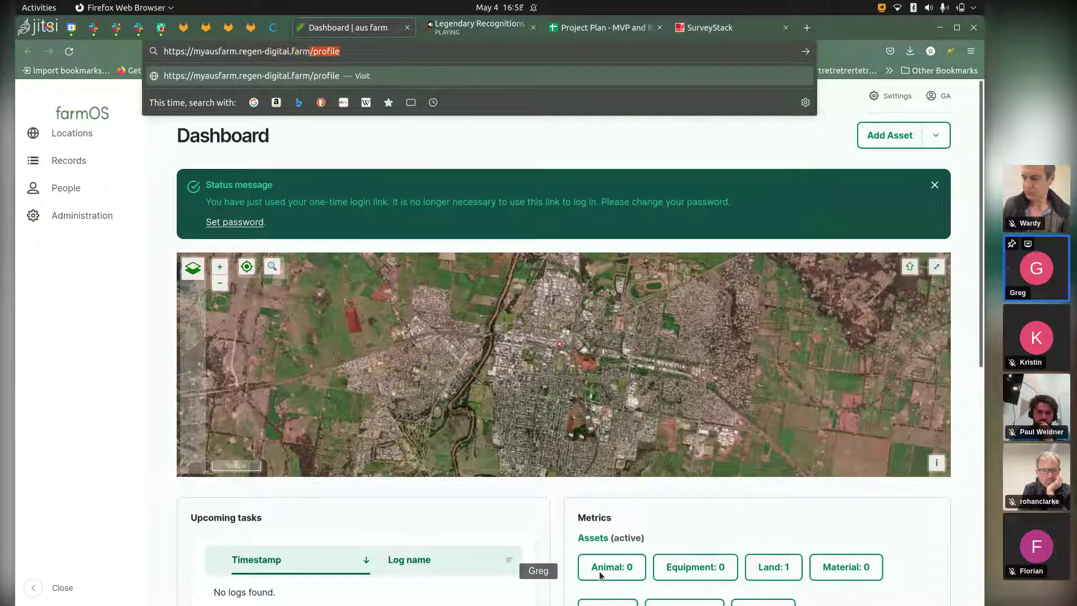
{"action": "key", "text": "End"}
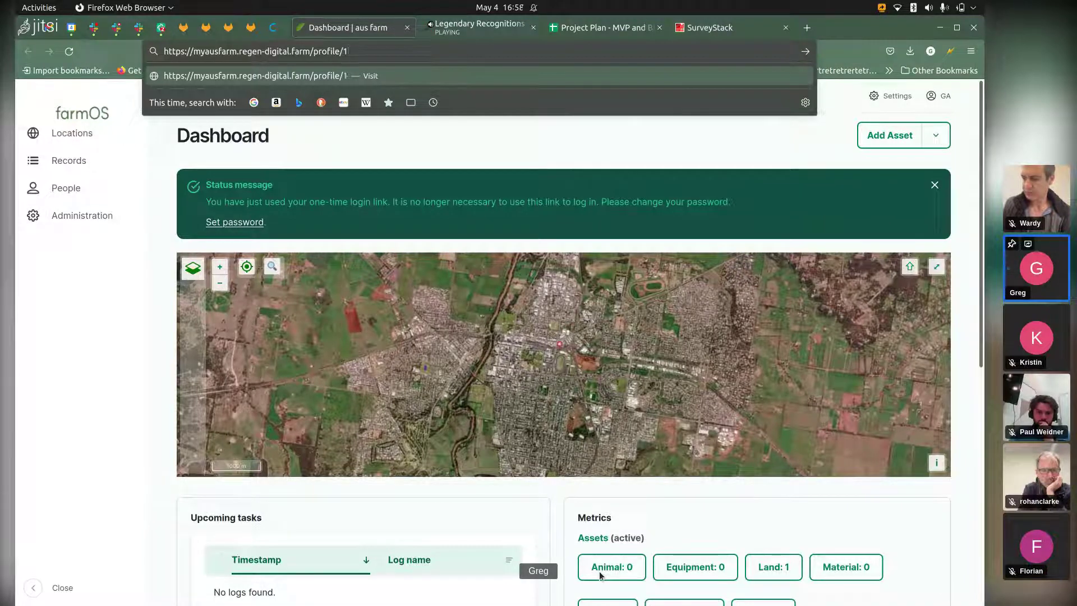
{"action": "key", "text": "Return"}
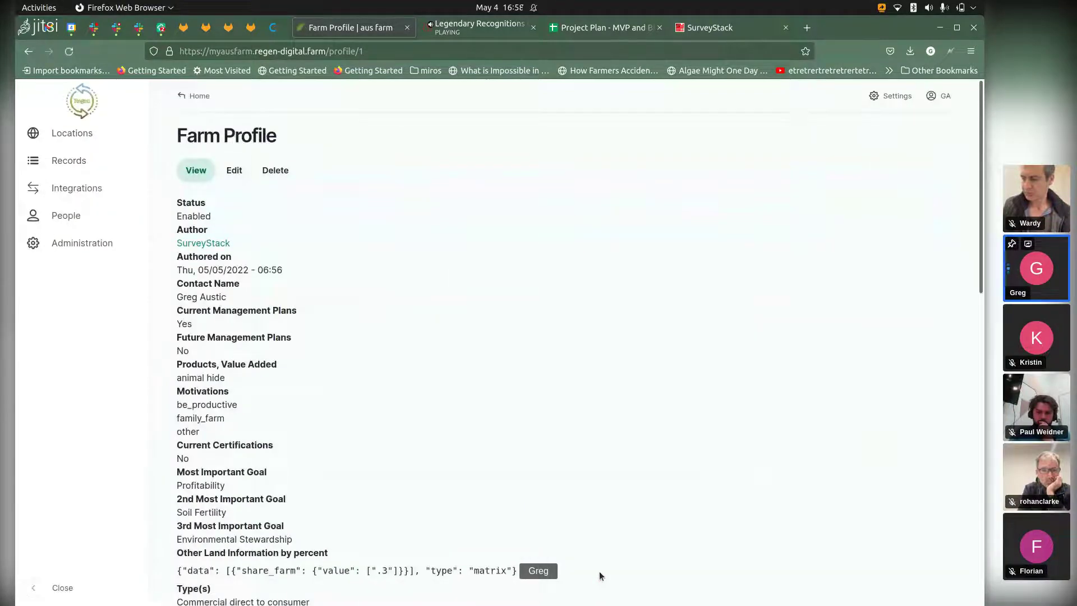
Step: Scroll through the Farm Profile page to look over all its fields
{"action": "scroll", "coordinate": [599, 575], "scroll_direction": "down", "scroll_amount": 3}
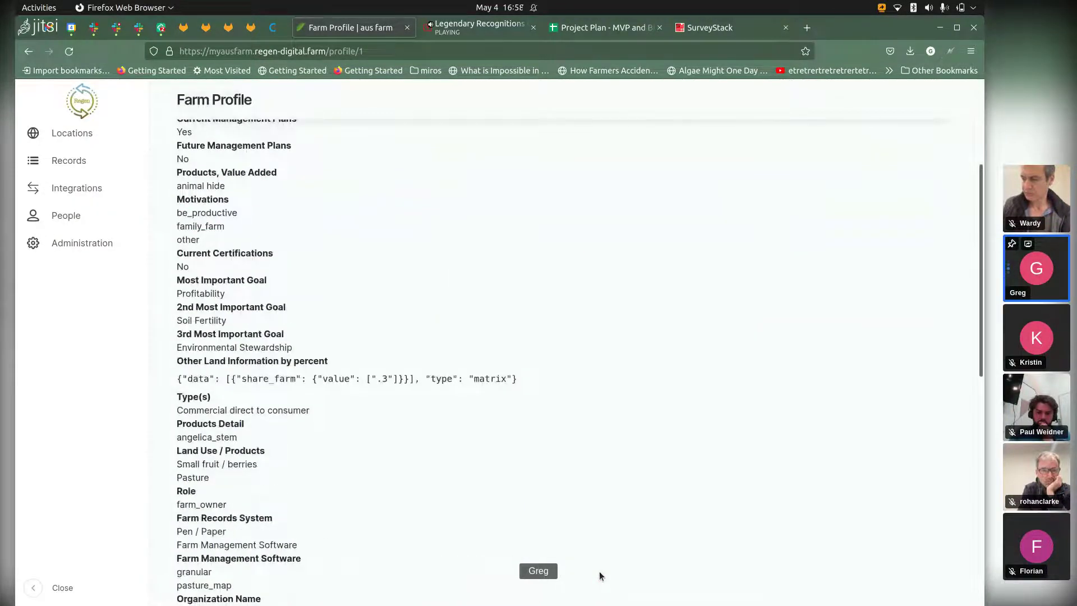
{"action": "scroll", "coordinate": [599, 575], "scroll_direction": "up", "scroll_amount": 3}
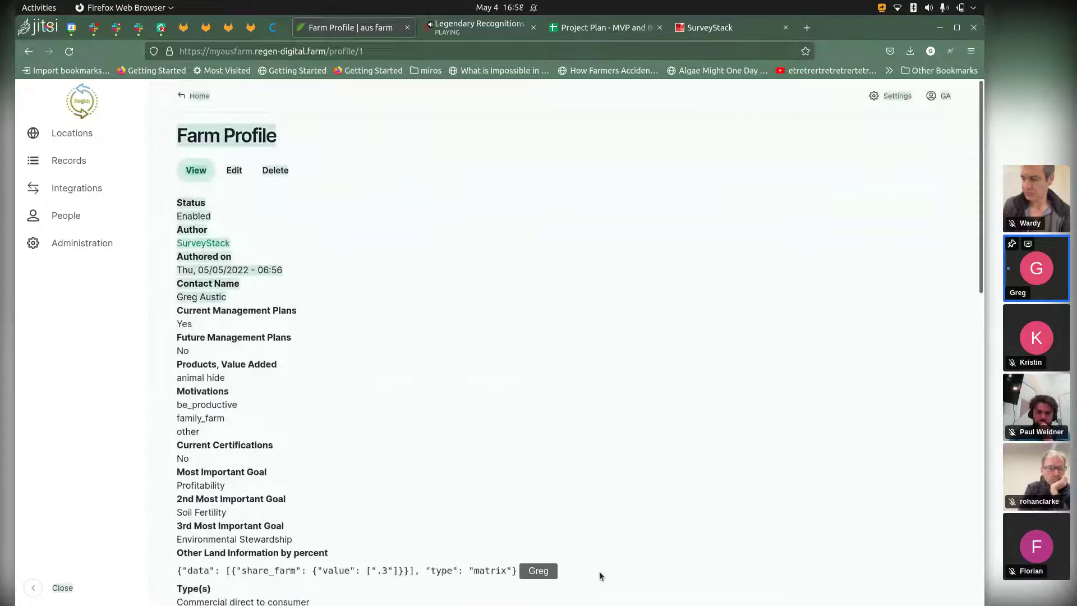
{"action": "scroll", "coordinate": [598, 576], "scroll_direction": "down", "scroll_amount": 3}
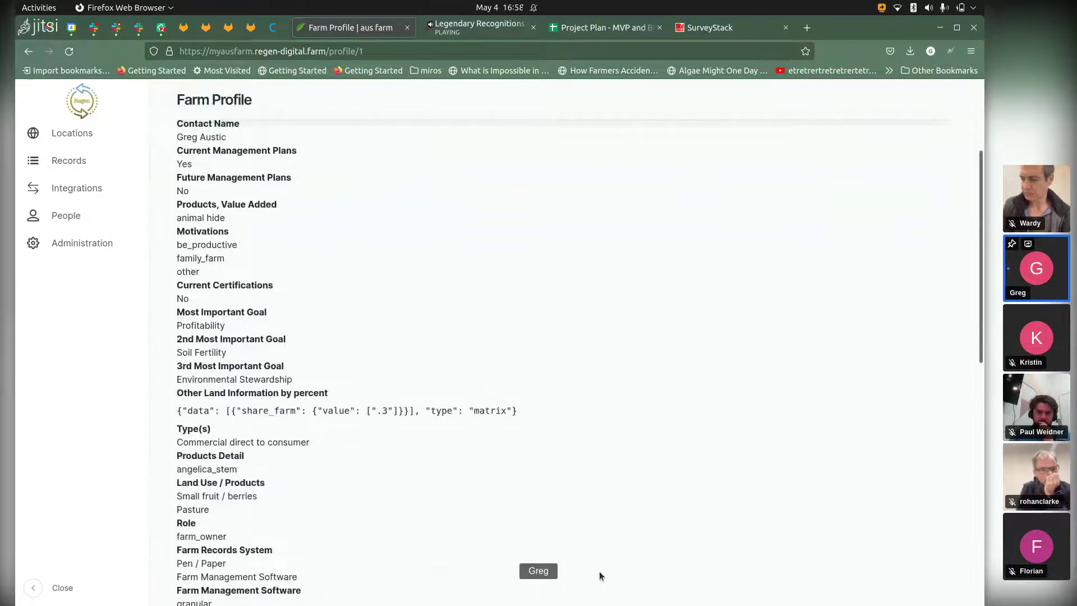
{"action": "scroll", "coordinate": [599, 575], "scroll_direction": "down", "scroll_amount": 9}
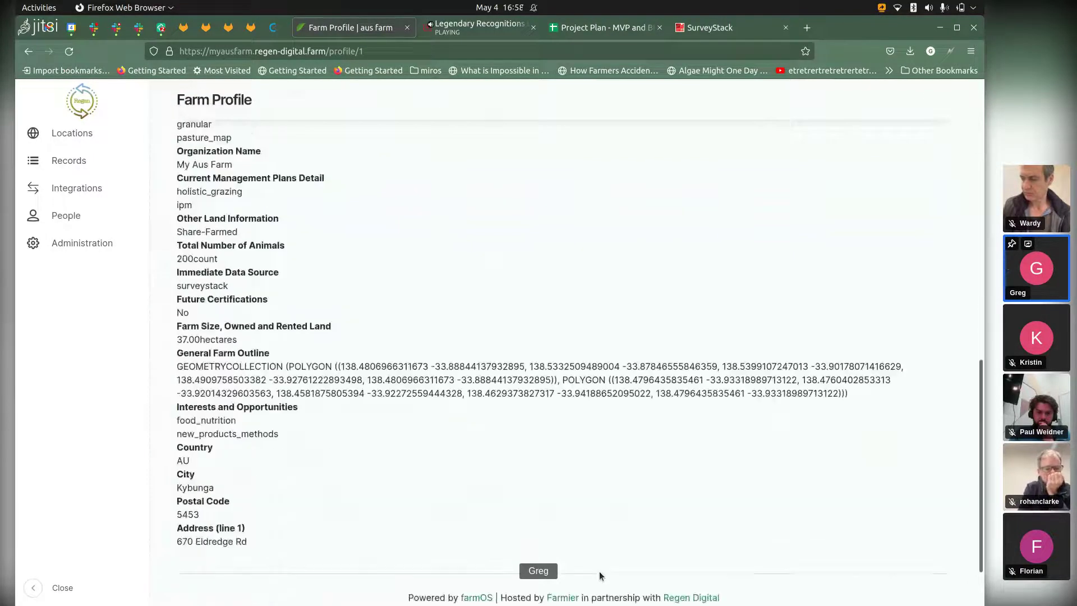
{"action": "scroll", "coordinate": [599, 575], "scroll_direction": "down", "scroll_amount": 1}
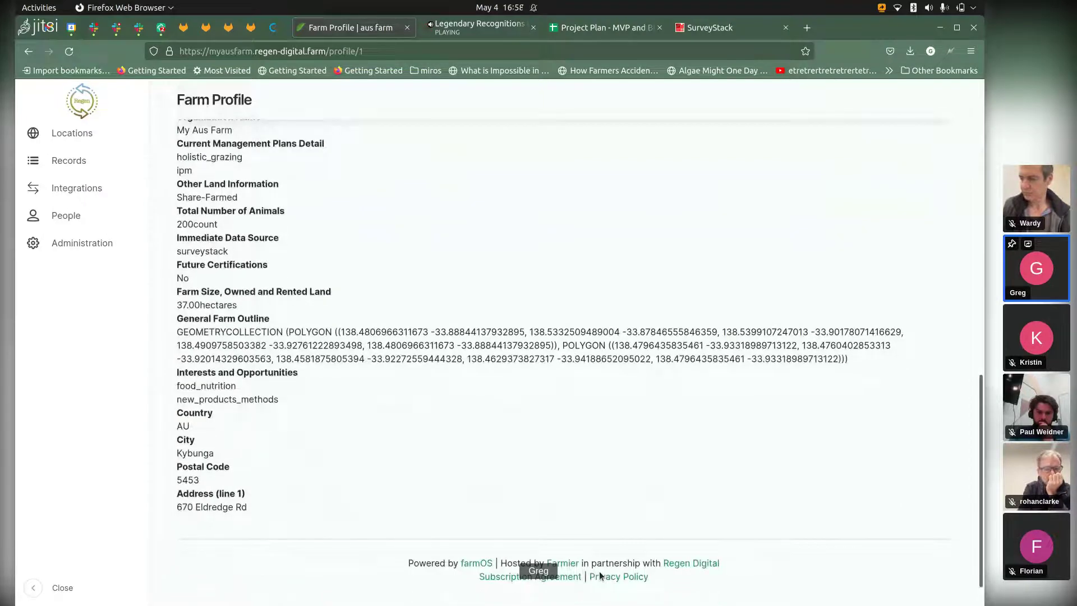
{"action": "scroll", "coordinate": [599, 575], "scroll_direction": "up", "scroll_amount": 10}
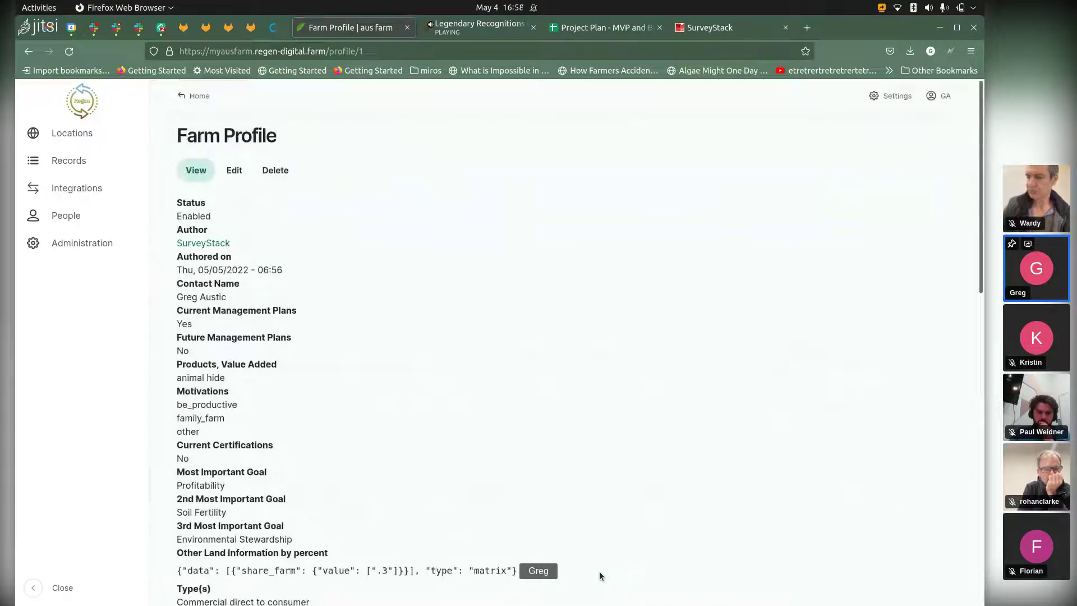
Step: Change the address from profile/1 to profile/2 to show the Regen Digital Profile
{"action": "key", "text": "ctrl+l"}
{"action": "key", "text": "Right"}
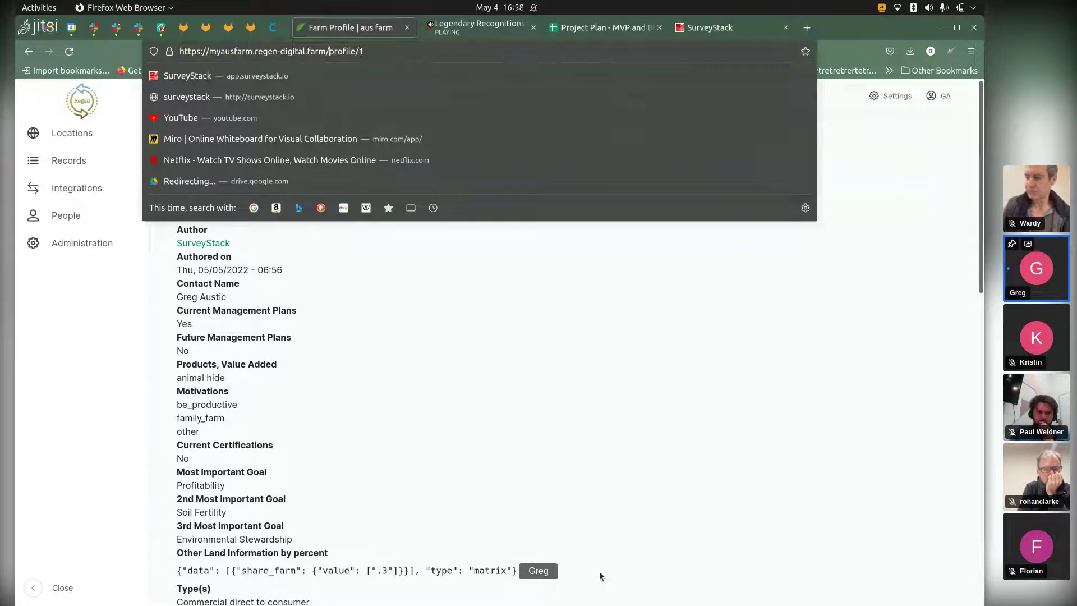
{"action": "key", "text": "shift+End"}
{"action": "key", "text": "End"}
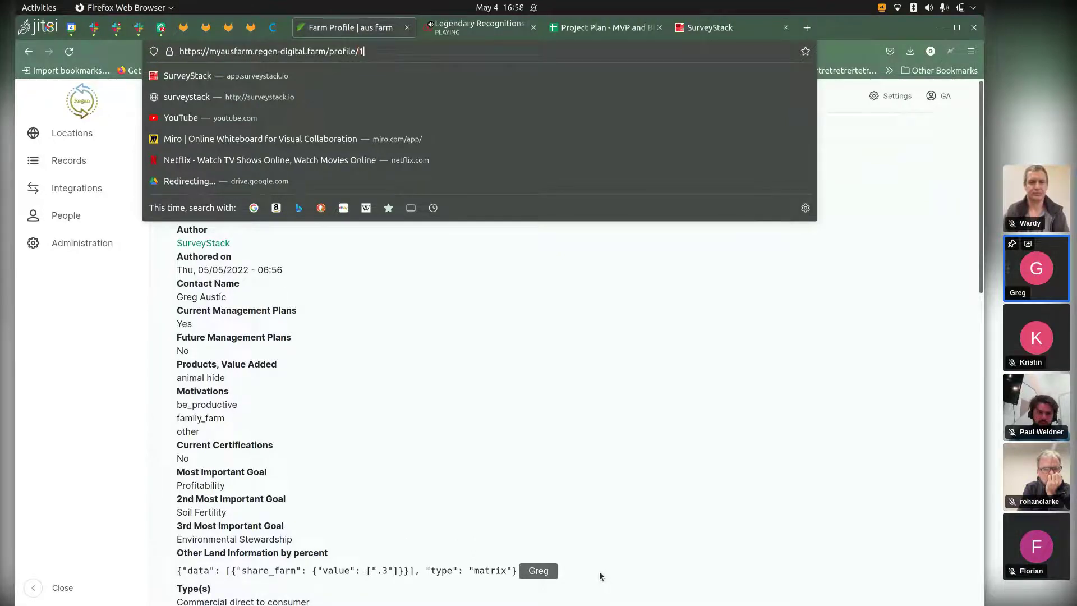
{"action": "key", "text": "BackSpace"}
{"action": "type", "text": "2"}
{"action": "key", "text": "Return"}
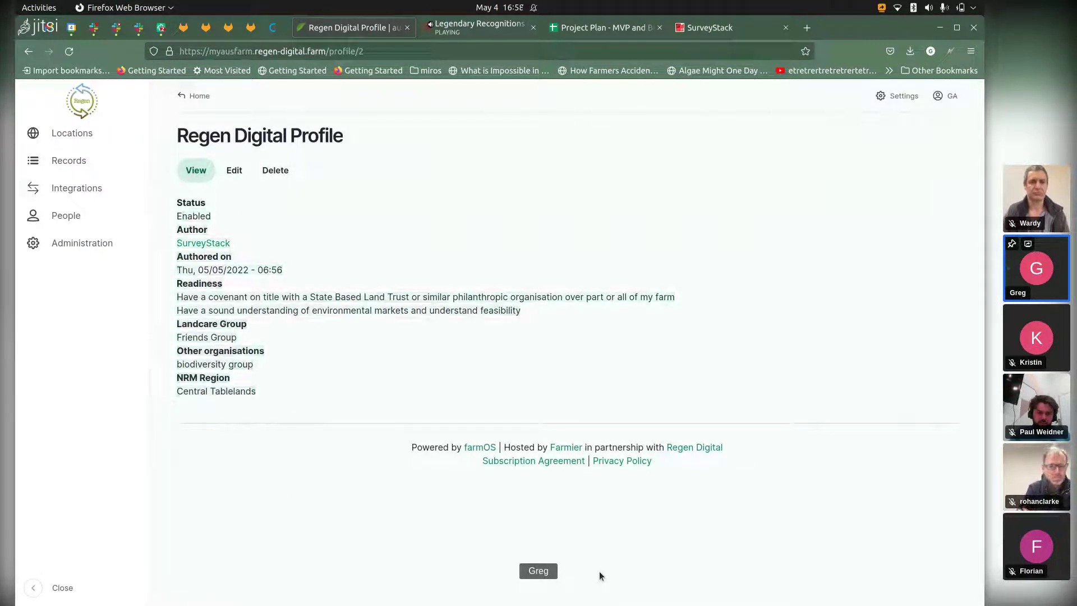
{"action": "key", "text": "ctrl+Tab"}
{"action": "key", "text": "ctrl+Tab"}
{"action": "key", "text": "ctrl+Tab"}
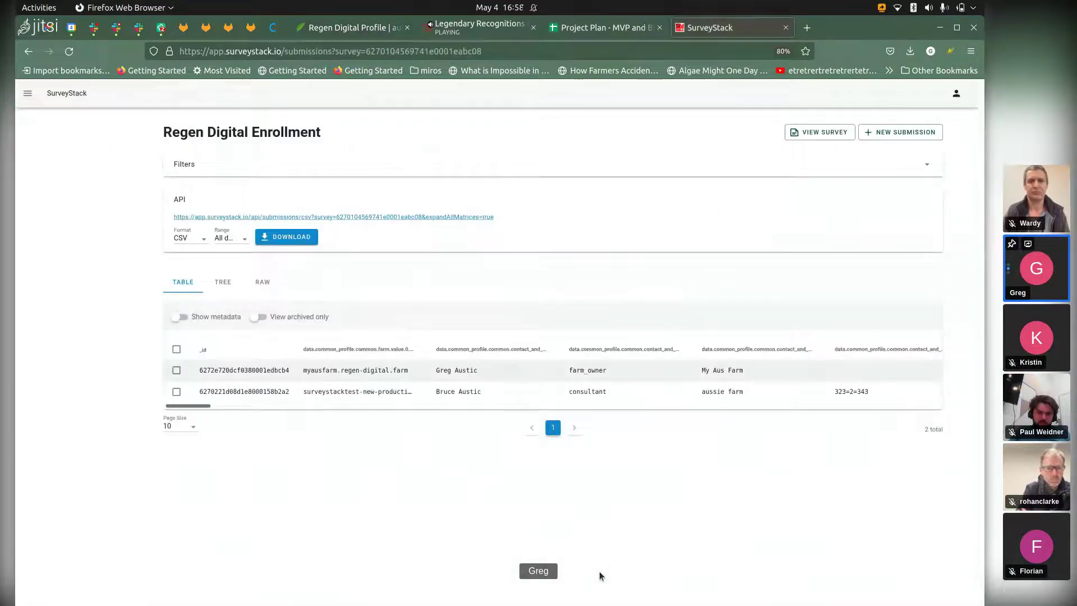
{"action": "key", "text": "ctrl+shift+Tab"}
{"action": "key", "text": "ctrl+shift+Tab"}
{"action": "key", "text": "ctrl+shift+Tab"}
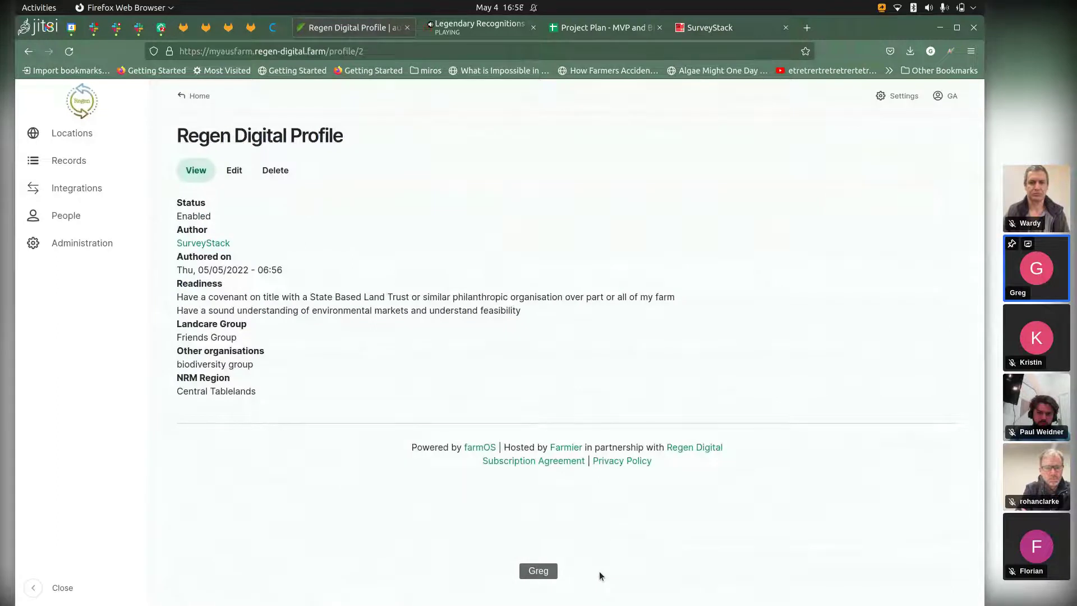
{"action": "key", "text": "ctrl+l"}
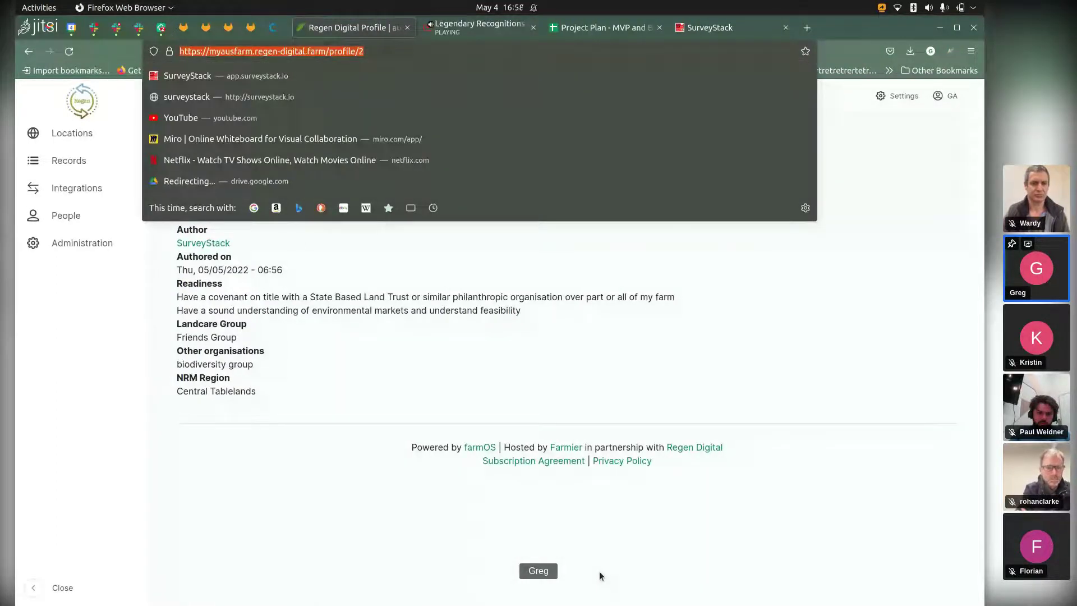
{"action": "left_click", "coordinate": [326, 51]}
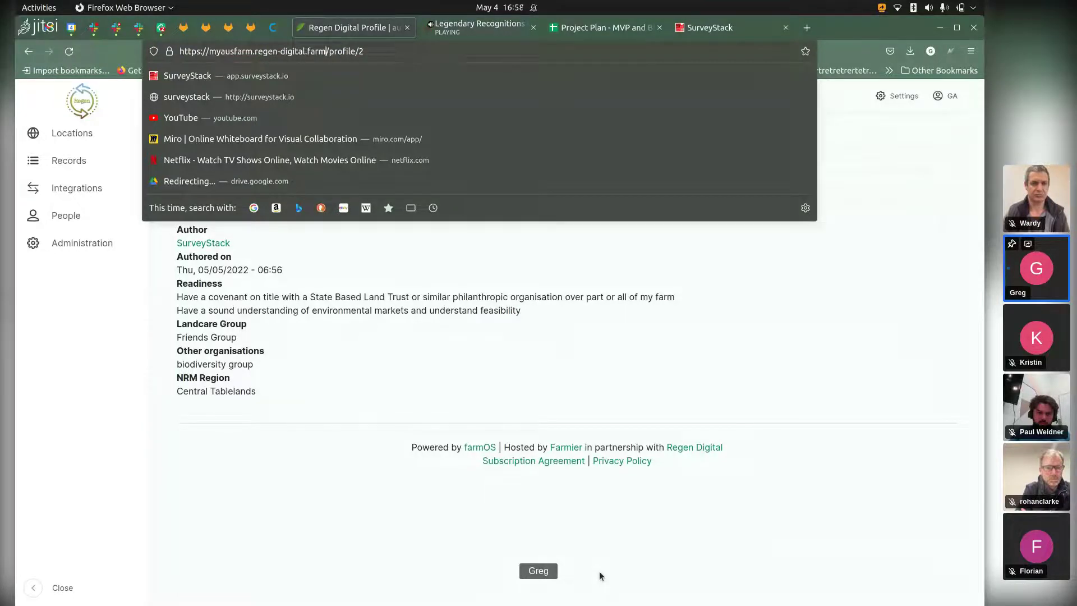
{"action": "left_click", "coordinate": [599, 575]}
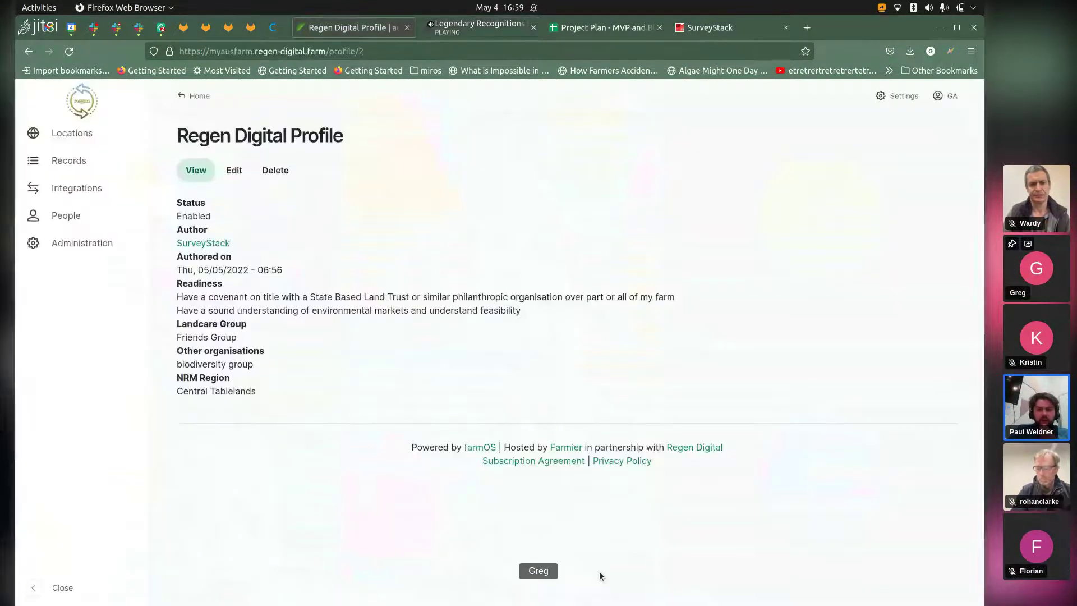
Step: Switch back to the Regen Digital Profile tab in farmOS
{"action": "key", "text": "ctrl+Page_Up"}
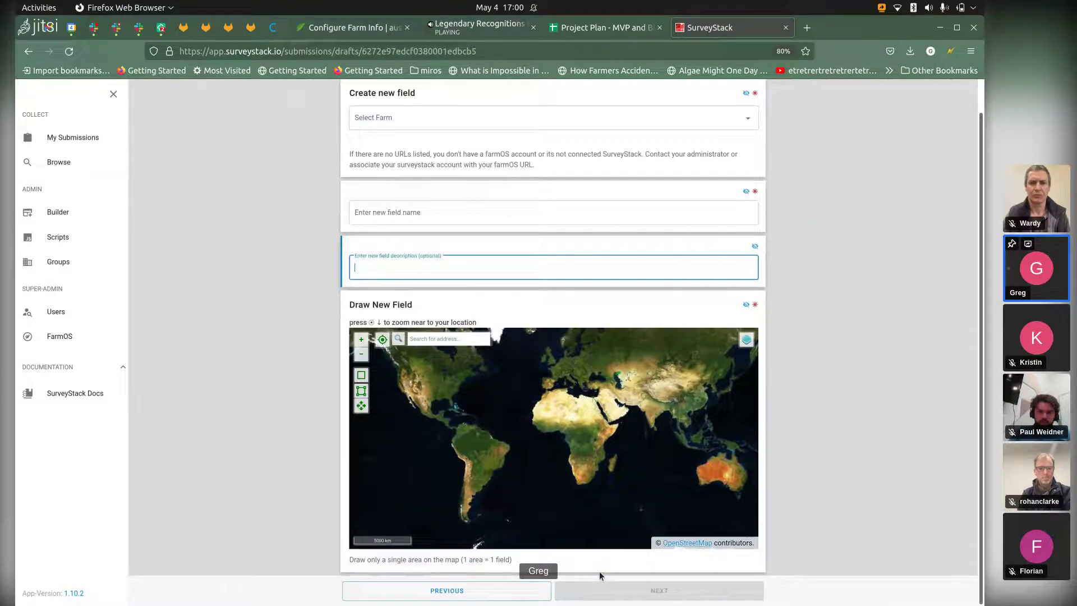
Step: Advance to the Draw New Field map and place four corner points outlining the field
{"action": "key", "text": "Return"}
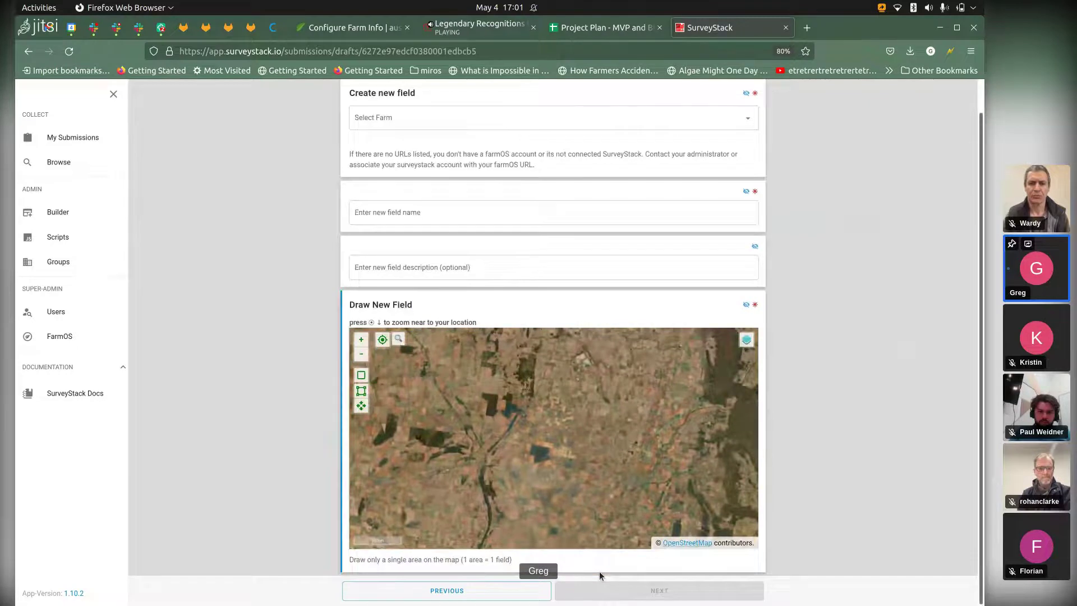
{"action": "left_click", "coordinate": [361, 374]}
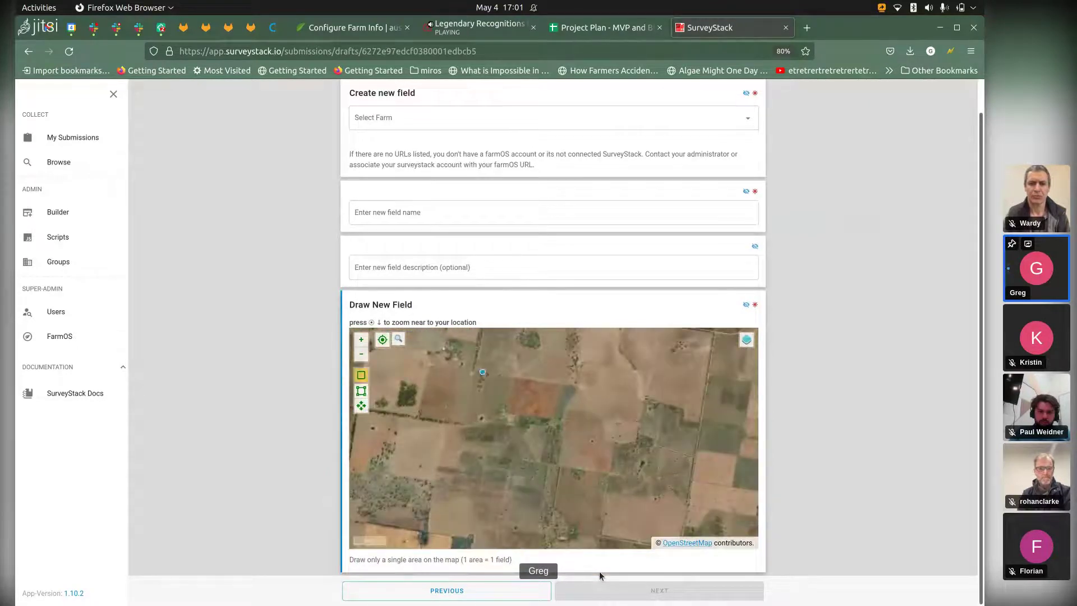
{"action": "left_click", "coordinate": [511, 378]}
{"action": "left_click", "coordinate": [504, 407]}
{"action": "left_click", "coordinate": [553, 418]}
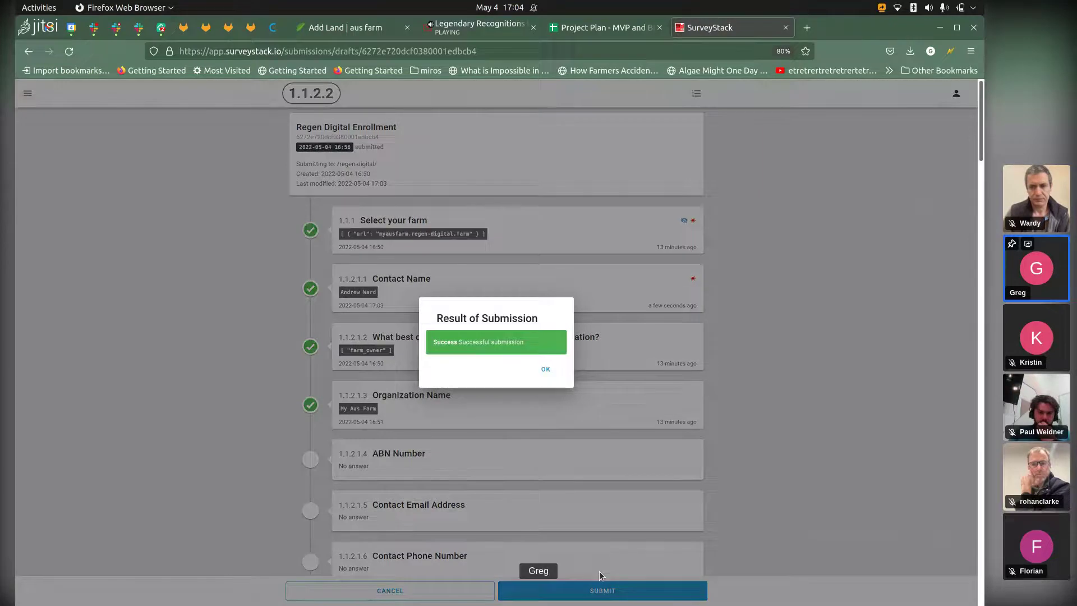
Step: Dismiss the result dialog, open the submissions list, and highlight the heading and first contact
{"action": "key", "text": "Return"}
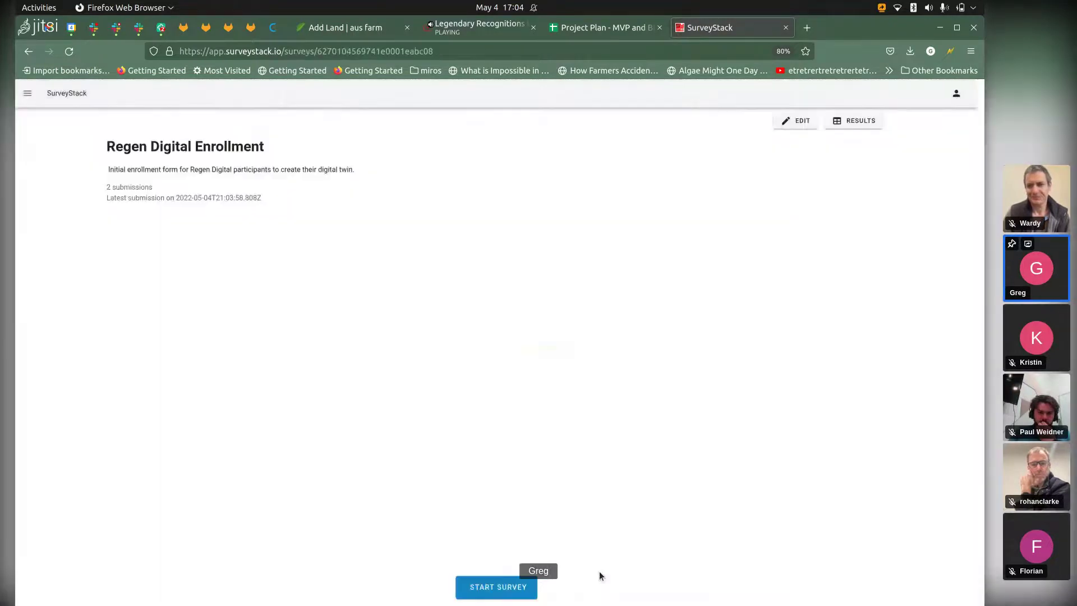
{"action": "key", "text": "Tab"}
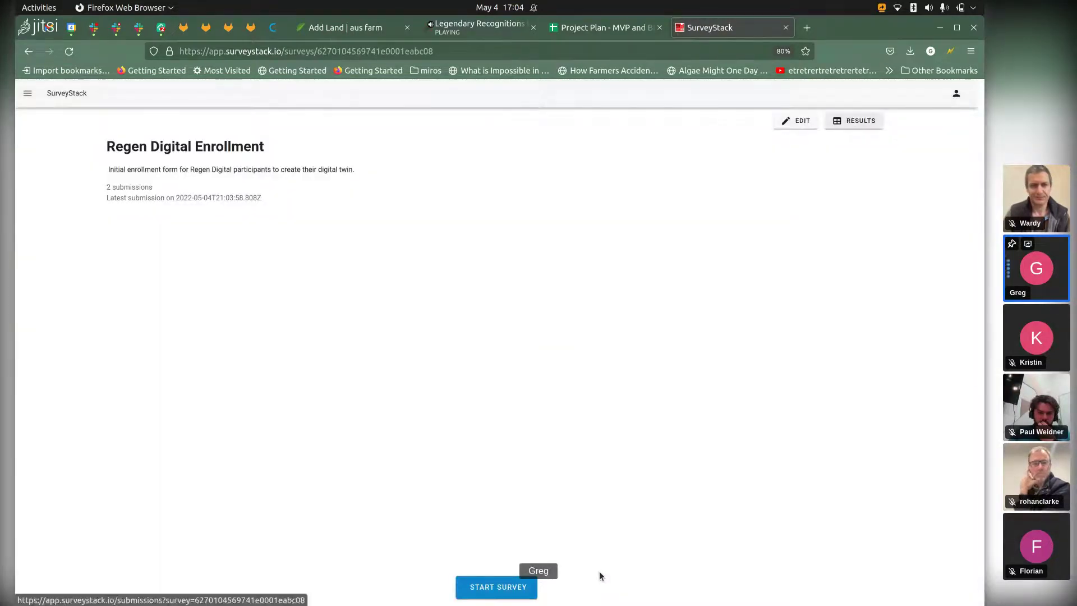
{"action": "key", "text": "Return"}
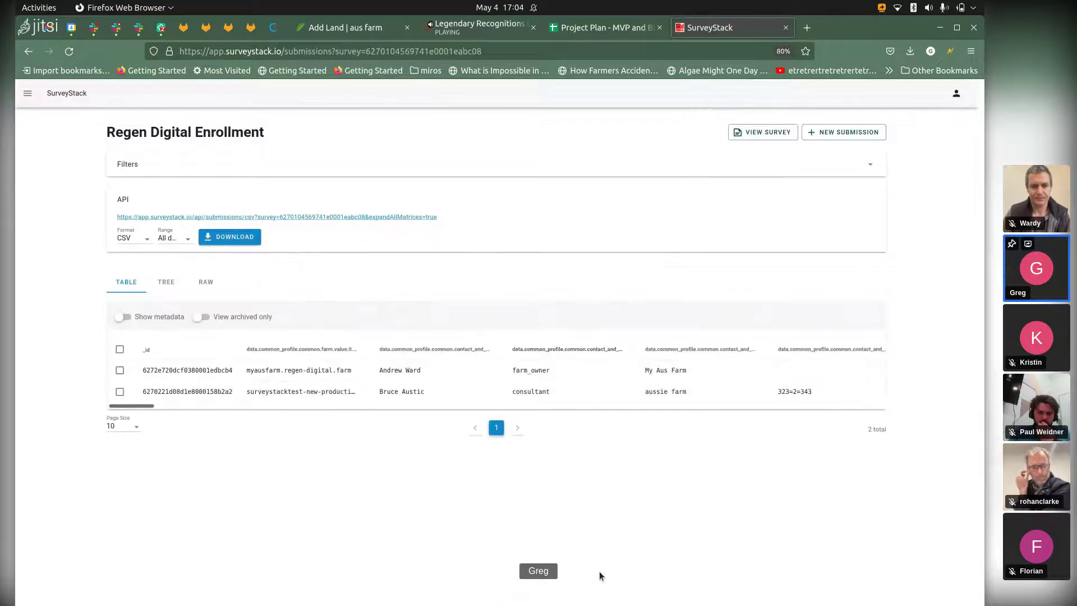
{"action": "left_click_drag", "start_coordinate": [107, 133], "coordinate": [264, 132]}
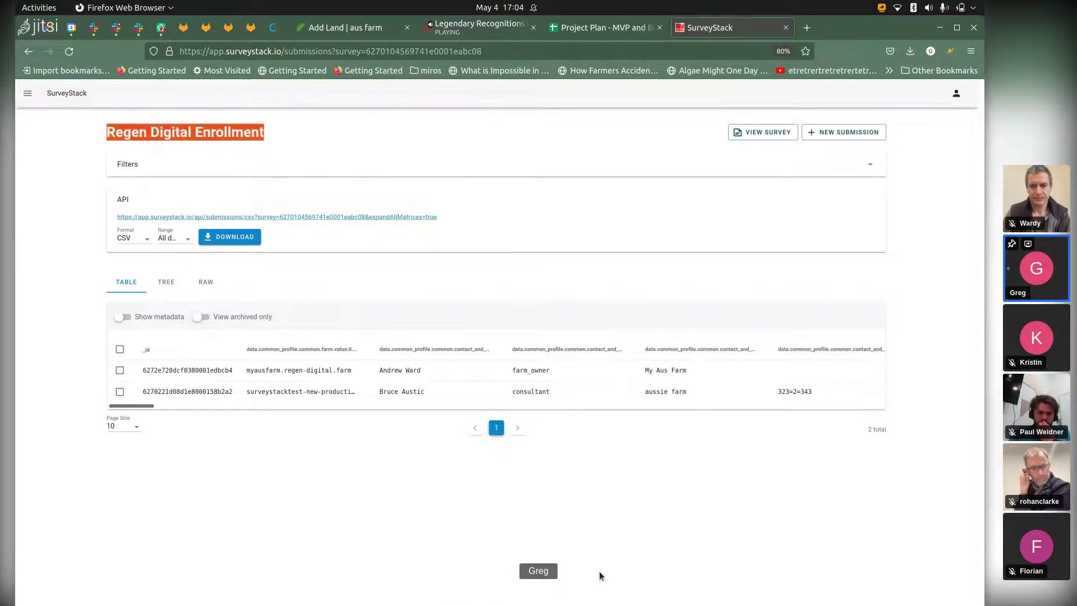
{"action": "left_click_drag", "start_coordinate": [383, 370], "coordinate": [424, 370]}
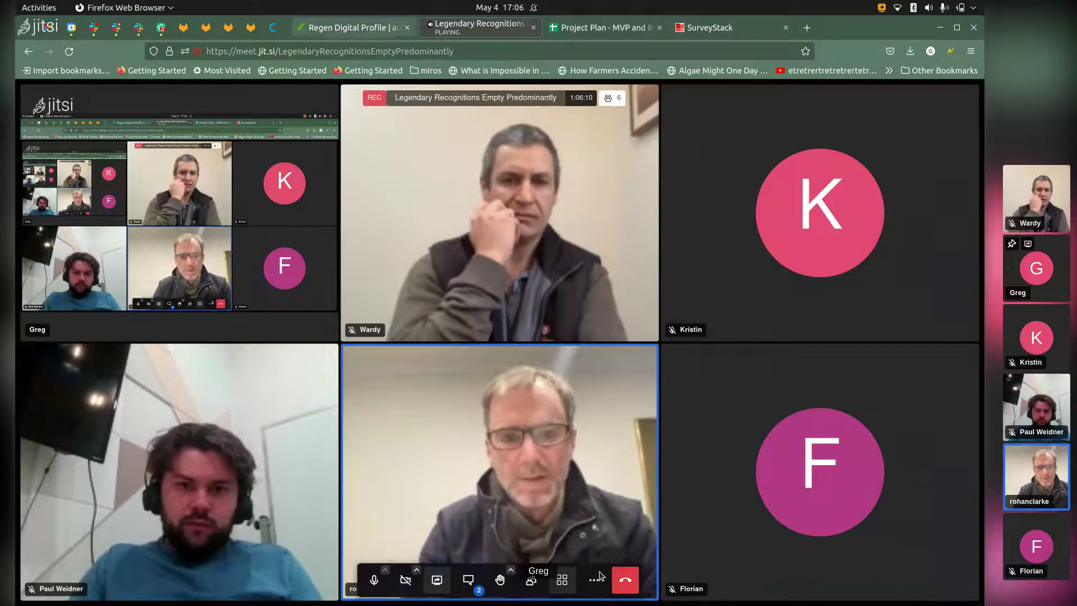
{"action": "key", "text": "ctrl+Page_Up"}
{"action": "key", "text": "Tab"}
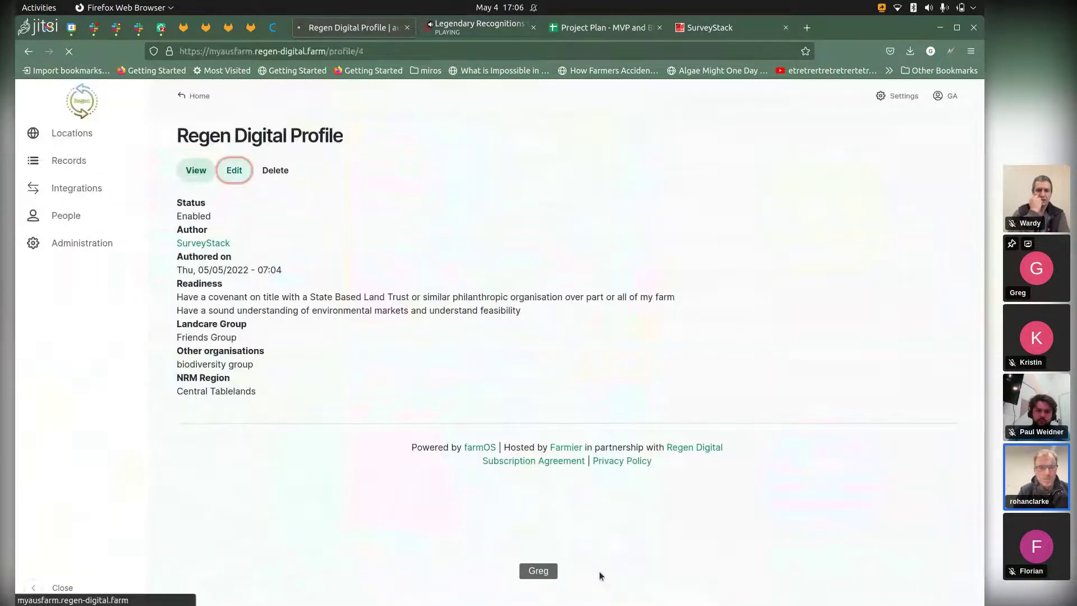
{"action": "key", "text": "Return"}
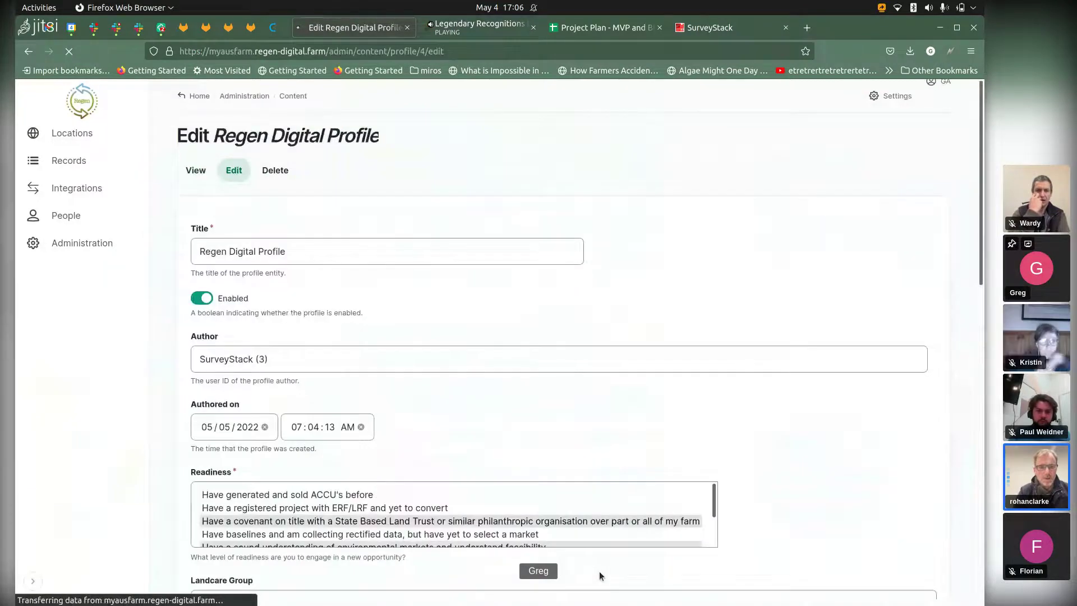
{"action": "scroll", "coordinate": [599, 576], "scroll_direction": "down", "scroll_amount": 5}
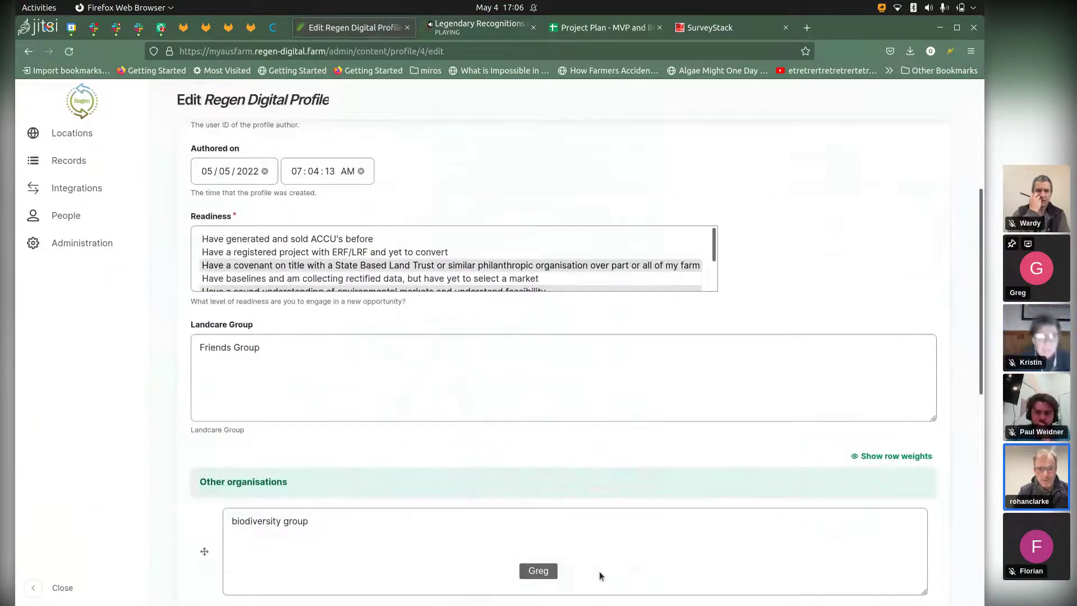
{"action": "scroll", "coordinate": [599, 575], "scroll_direction": "down", "scroll_amount": 5}
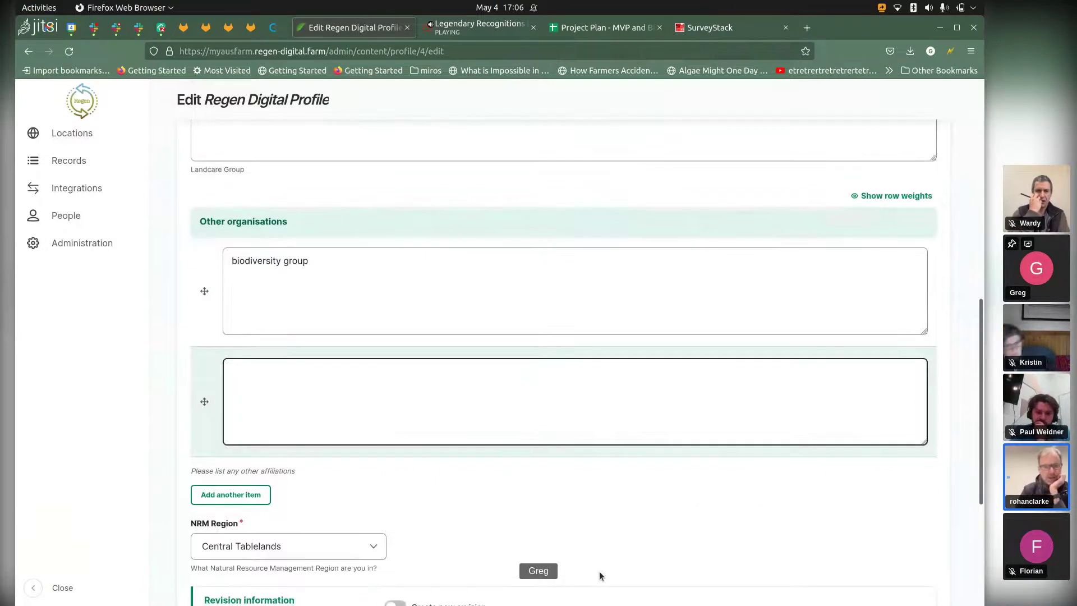
{"action": "scroll", "coordinate": [599, 576], "scroll_direction": "down", "scroll_amount": 5}
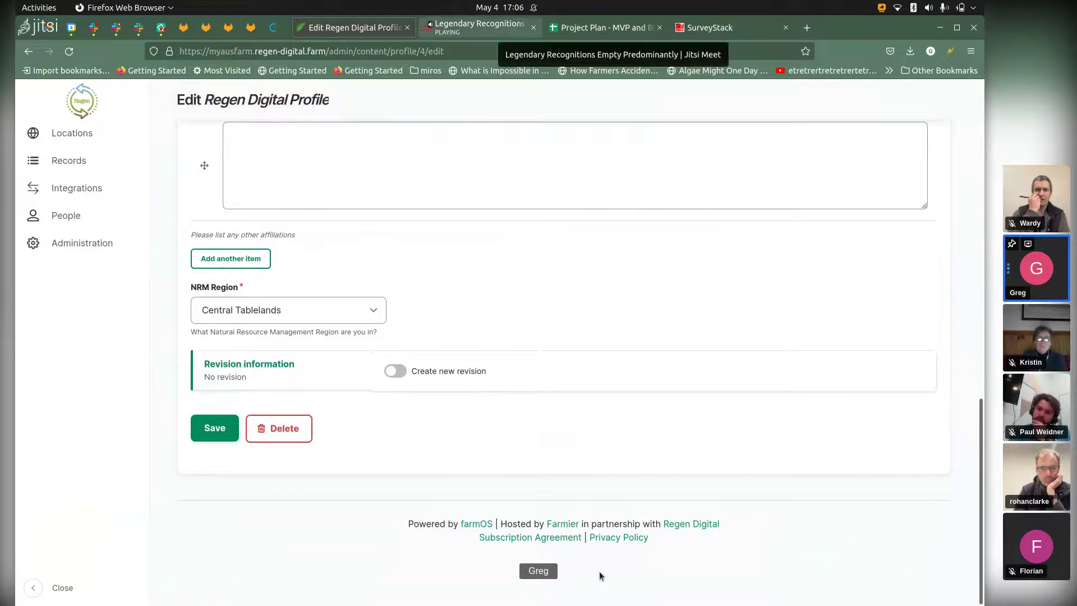
{"action": "key", "text": "ctrl+Tab"}
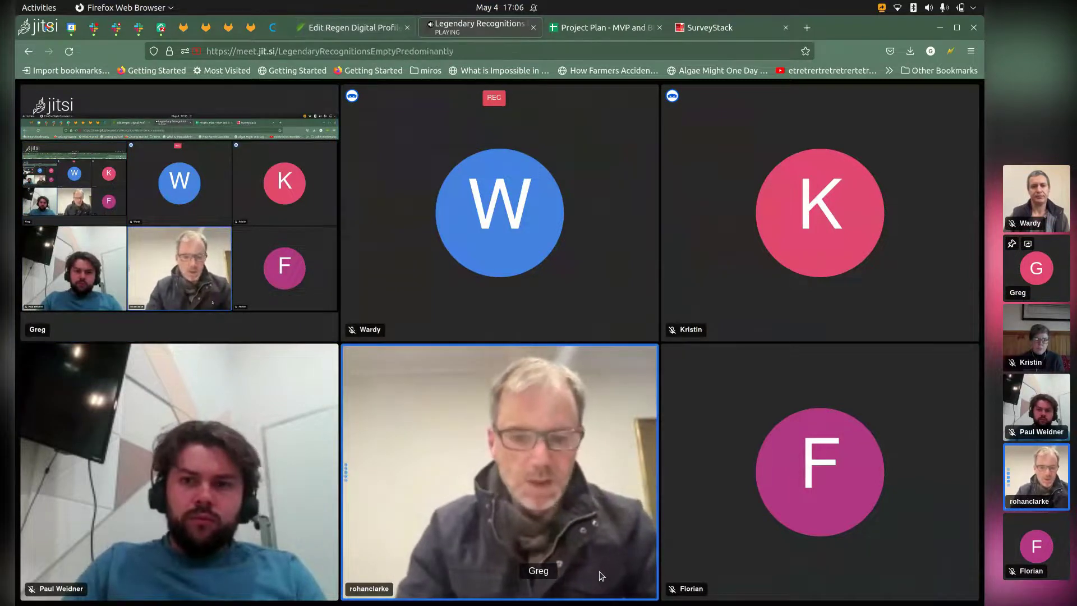
{"action": "key", "text": "ctrl+Page_Up"}
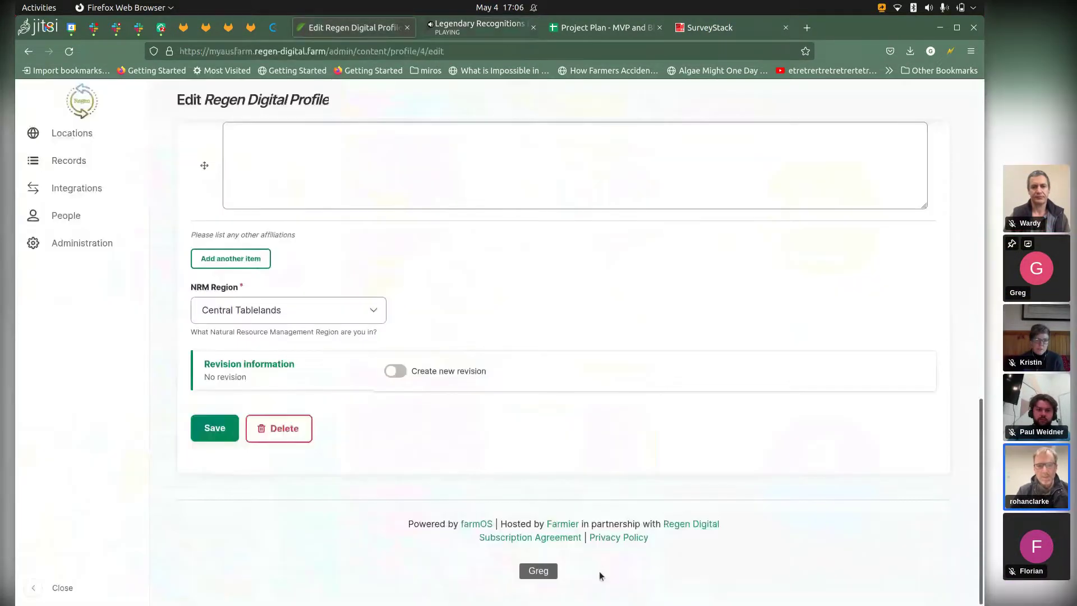
{"action": "key", "text": "Home"}
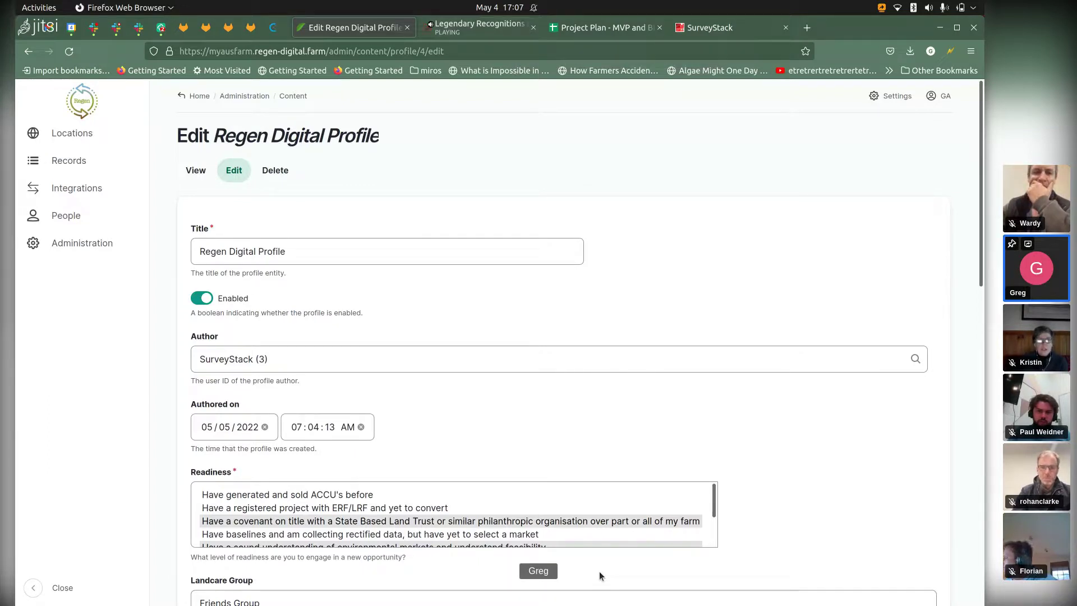
{"action": "scroll", "coordinate": [600, 576], "scroll_direction": "down", "scroll_amount": 5}
{"action": "scroll", "coordinate": [599, 576], "scroll_direction": "down", "scroll_amount": 10}
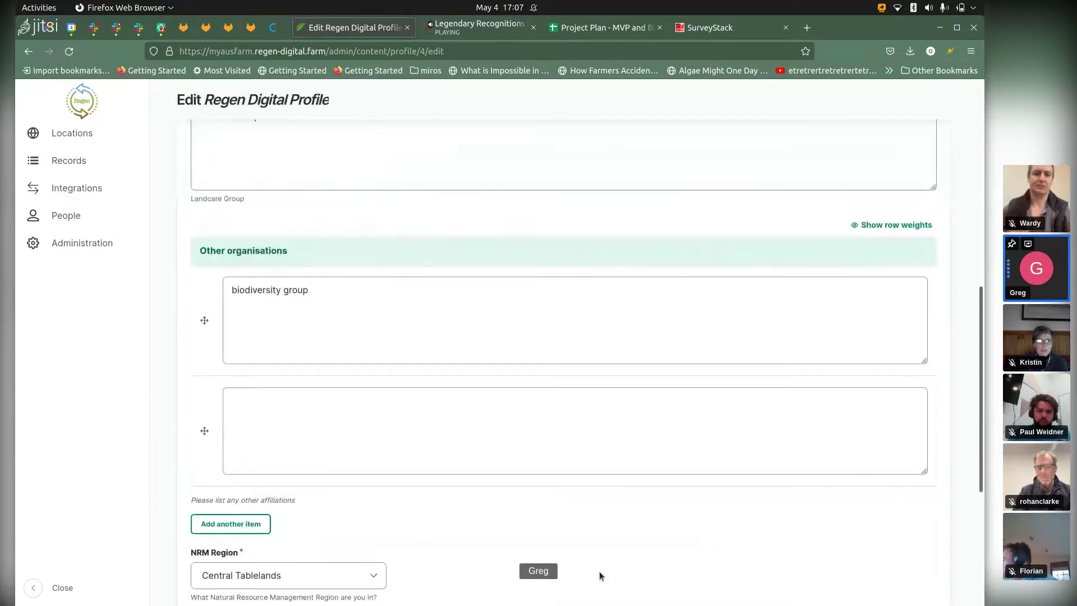
{"action": "scroll", "coordinate": [600, 575], "scroll_direction": "up", "scroll_amount": 15}
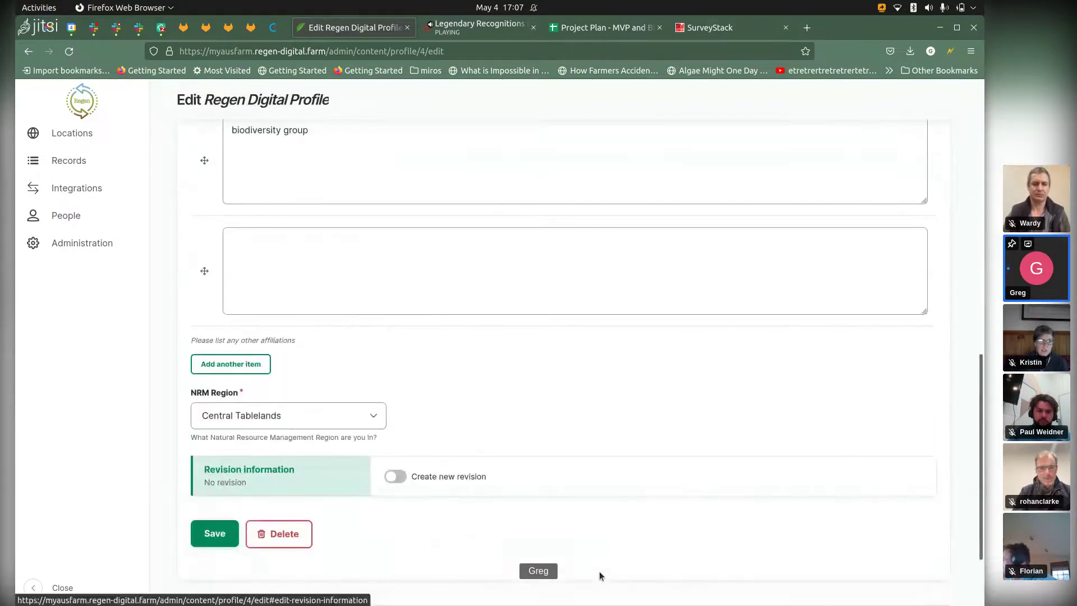
{"action": "scroll", "coordinate": [599, 575], "scroll_direction": "up", "scroll_amount": 1}
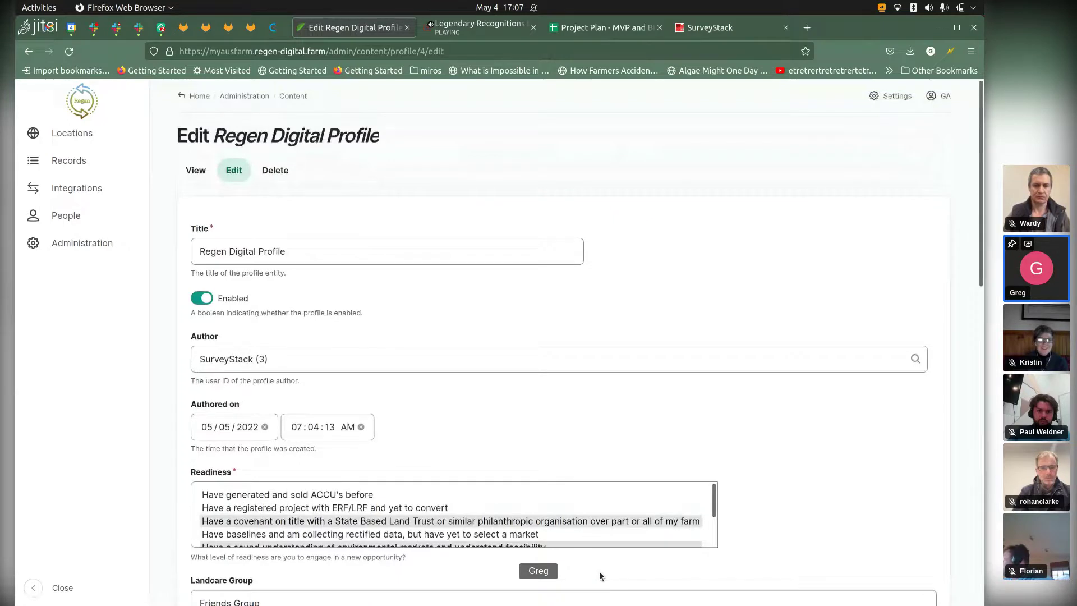
{"action": "key", "text": "ctrl+l"}
Step: Load profile 3 in farmOS and open its Farm Profile edit form
{"action": "key", "text": "End"}
{"action": "key", "text": "BackSpace"}
{"action": "key", "text": "BackSpace"}
{"action": "key", "text": "BackSpace"}
{"action": "key", "text": "BackSpace"}
{"action": "key", "text": "BackSpace"}
{"action": "key", "text": "BackSpace"}
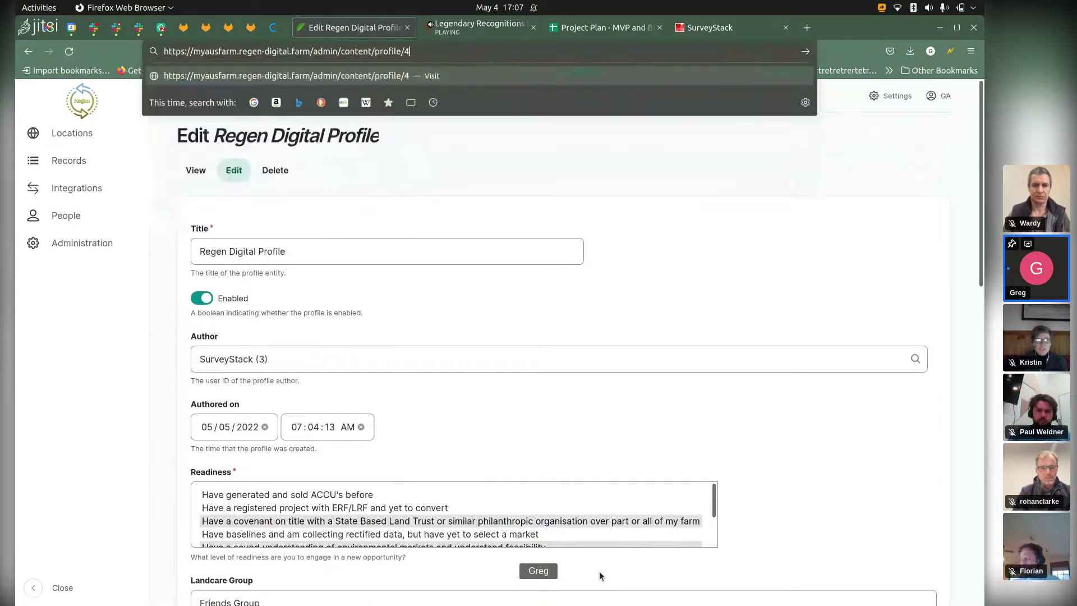
{"action": "type", "text": "3"}
{"action": "key", "text": "Return"}
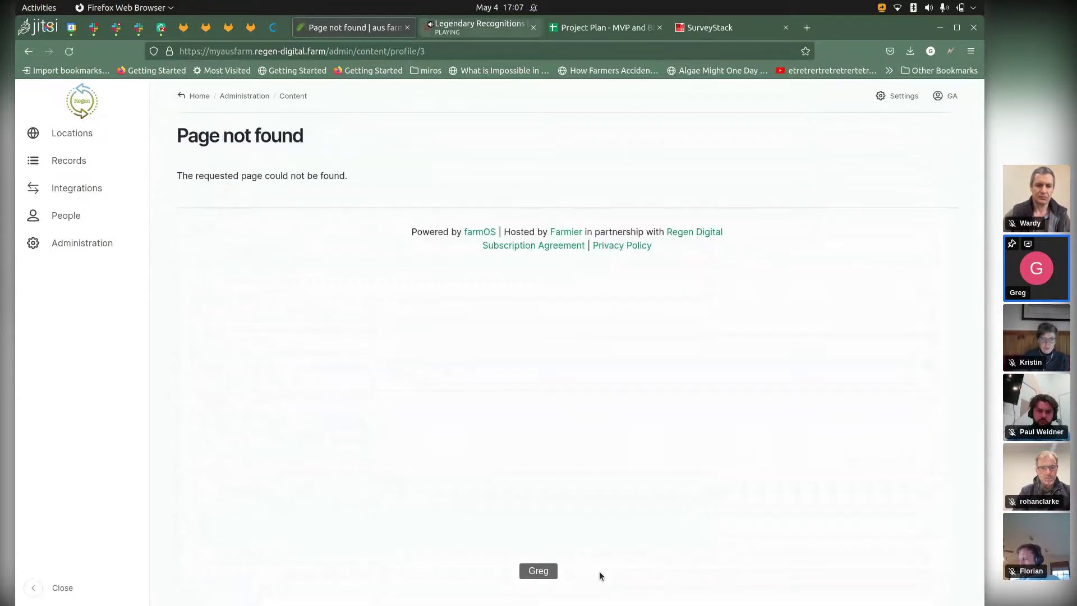
{"action": "key", "text": "ctrl+l"}
{"action": "key", "text": "End"}
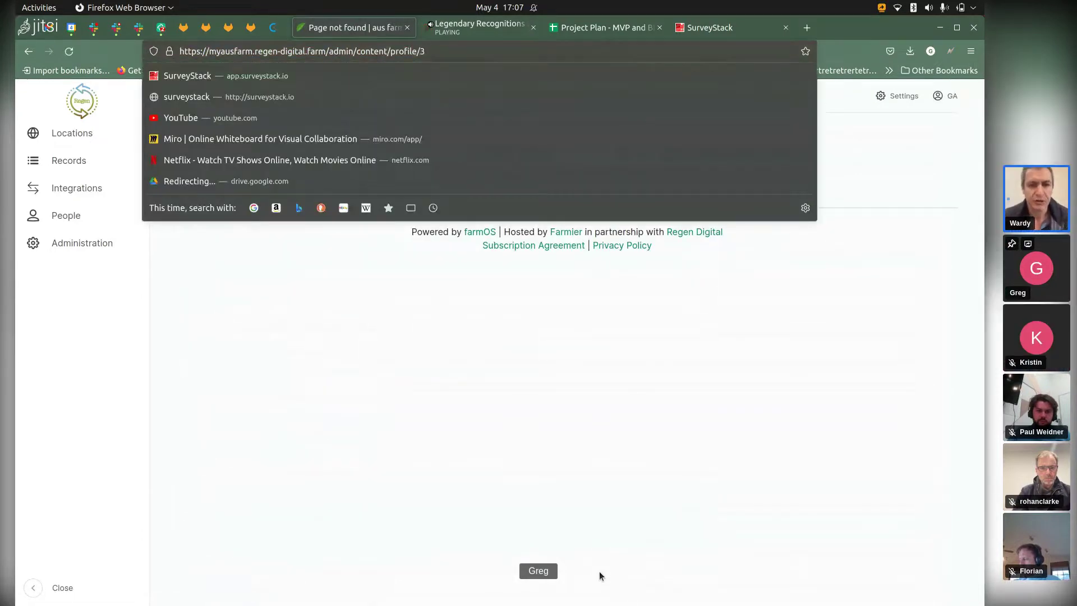
{"action": "key", "text": "BackSpace"}
{"action": "key", "text": "BackSpace"}
{"action": "key", "text": "BackSpace"}
{"action": "key", "text": "BackSpace"}
{"action": "key", "text": "BackSpace"}
{"action": "key", "text": "BackSpace"}
{"action": "key", "text": "BackSpace"}
{"action": "key", "text": "BackSpace"}
{"action": "key", "text": "BackSpace"}
{"action": "key", "text": "BackSpace"}
{"action": "key", "text": "BackSpace"}
{"action": "key", "text": "BackSpace"}
{"action": "key", "text": "BackSpace"}
{"action": "key", "text": "BackSpace"}
{"action": "key", "text": "BackSpace"}
{"action": "key", "text": "BackSpace"}
{"action": "key", "text": "BackSpace"}
{"action": "key", "text": "BackSpace"}
{"action": "key", "text": "BackSpace"}
{"action": "key", "text": "BackSpace"}
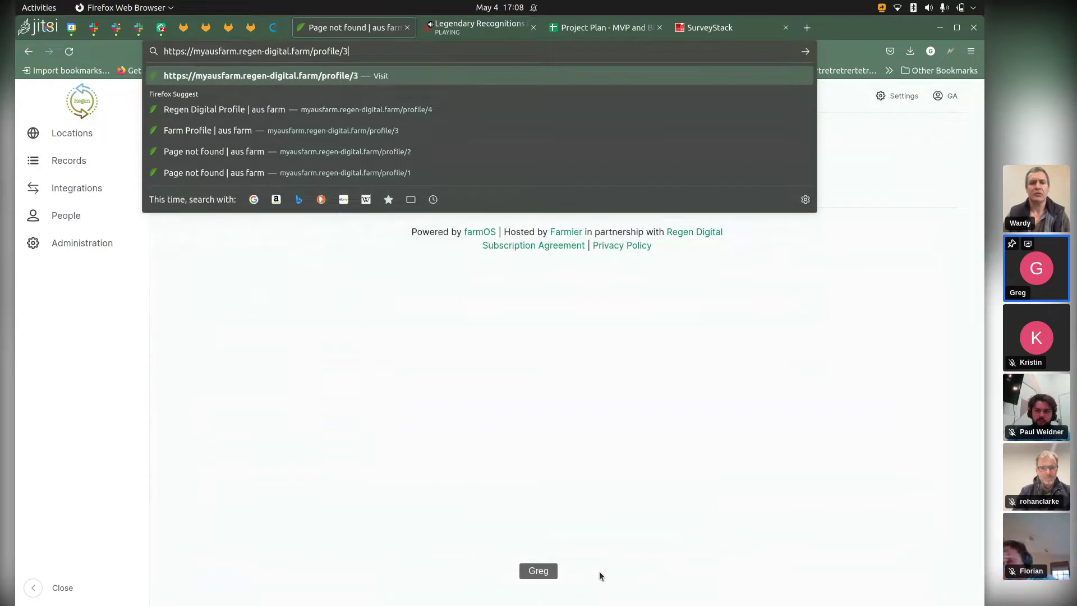
{"action": "key", "text": "Return"}
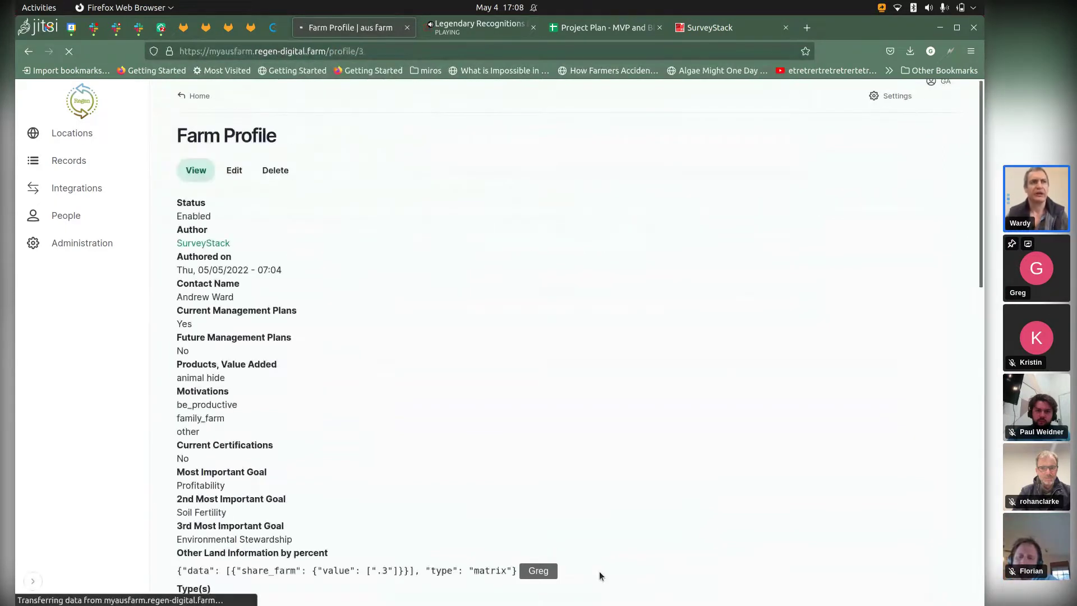
{"action": "left_click", "coordinate": [234, 171]}
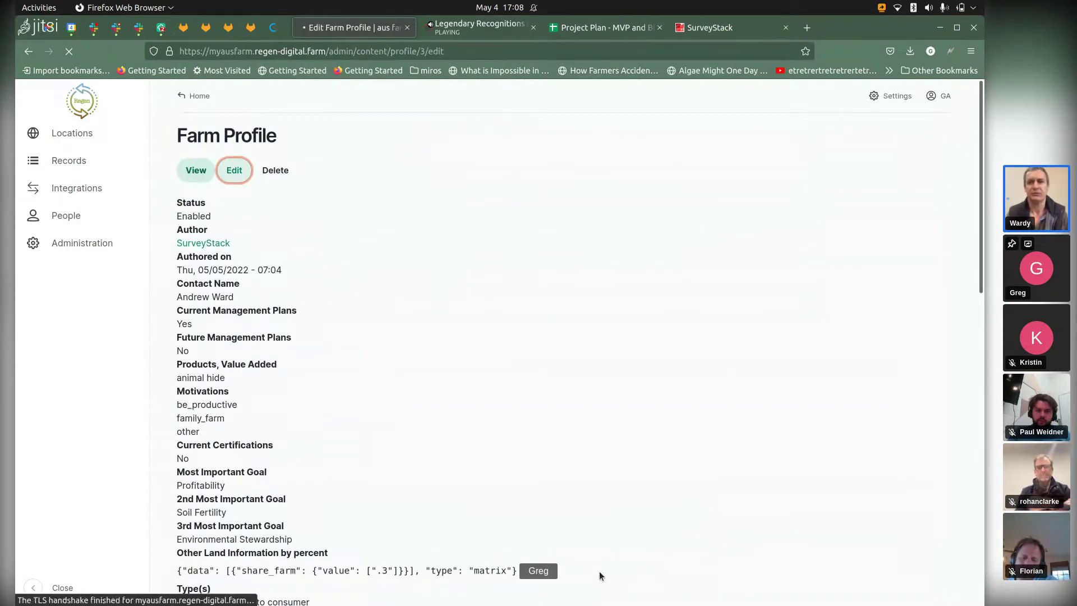
Step: Scroll the edit form down to the address fields and Save area, then back to the goals
{"action": "scroll", "coordinate": [600, 576], "scroll_direction": "down", "scroll_amount": 8}
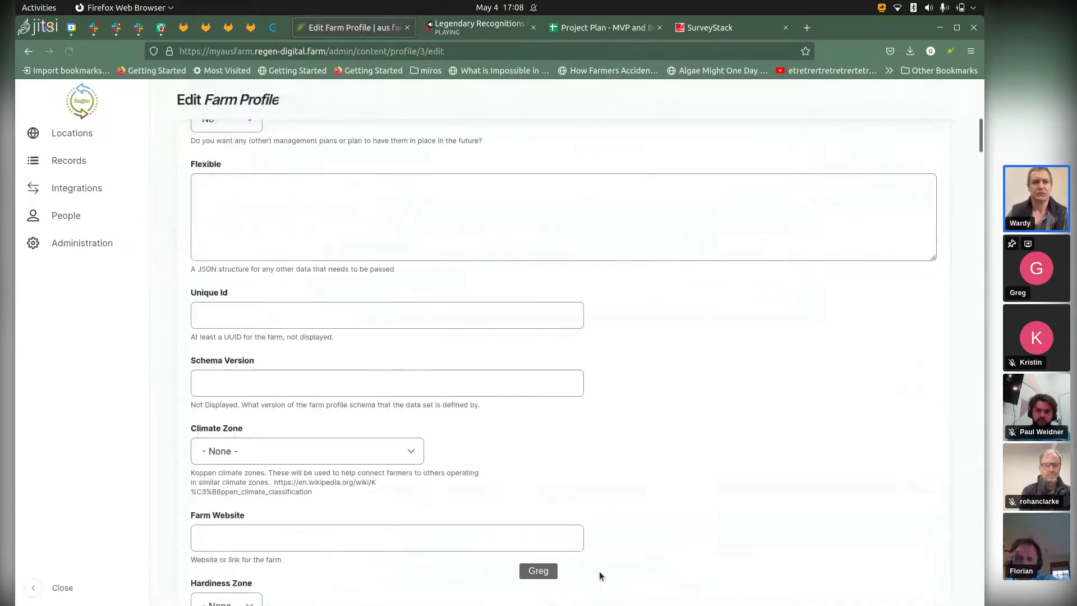
{"action": "scroll", "coordinate": [599, 576], "scroll_direction": "down", "scroll_amount": 9}
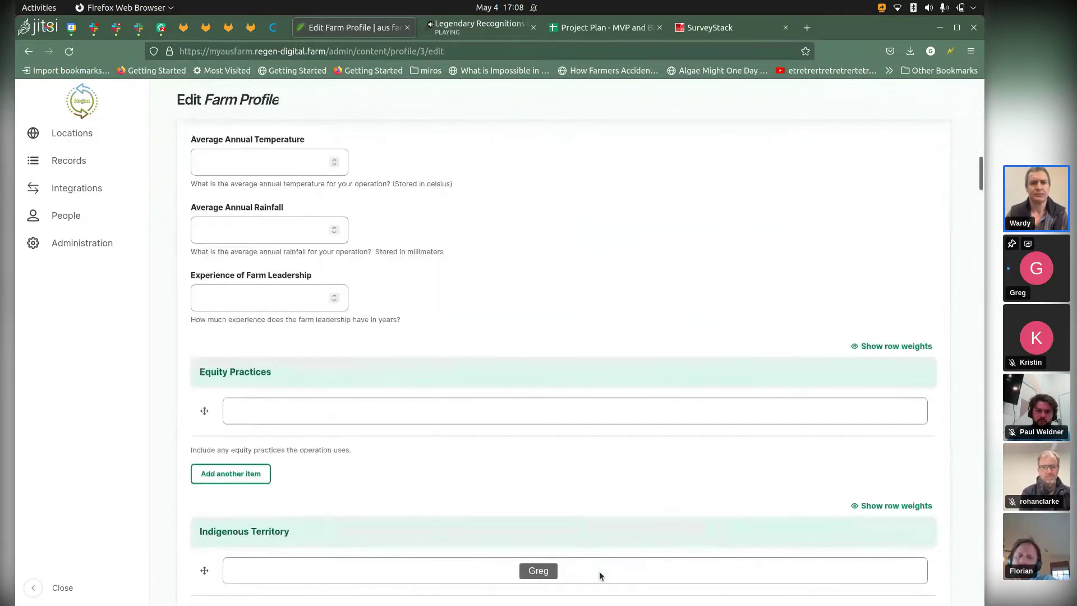
{"action": "scroll", "coordinate": [599, 576], "scroll_direction": "down", "scroll_amount": 10}
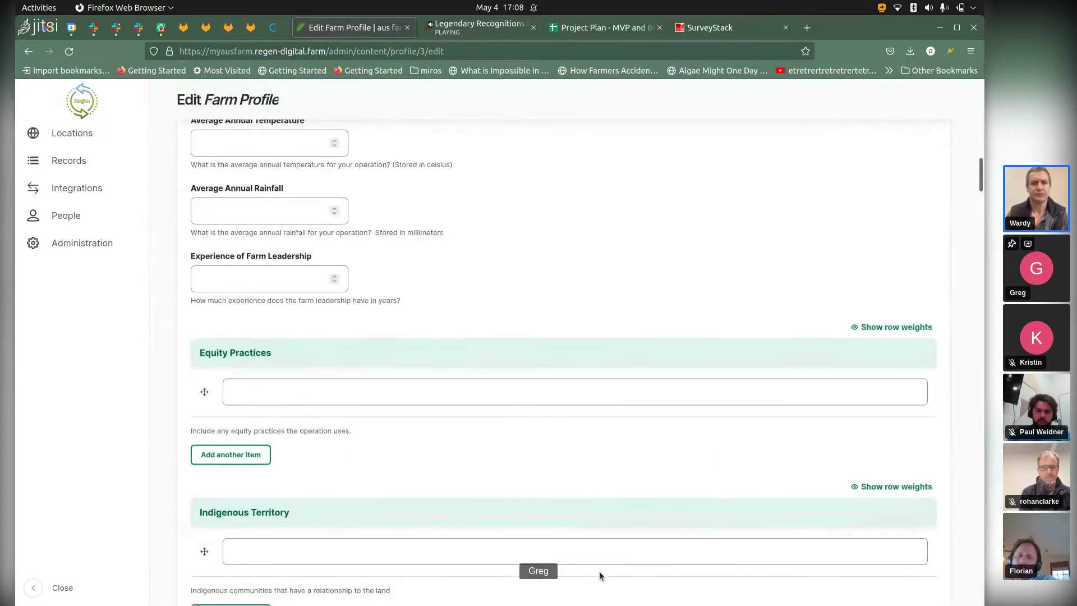
{"action": "scroll", "coordinate": [600, 576], "scroll_direction": "down", "scroll_amount": 10}
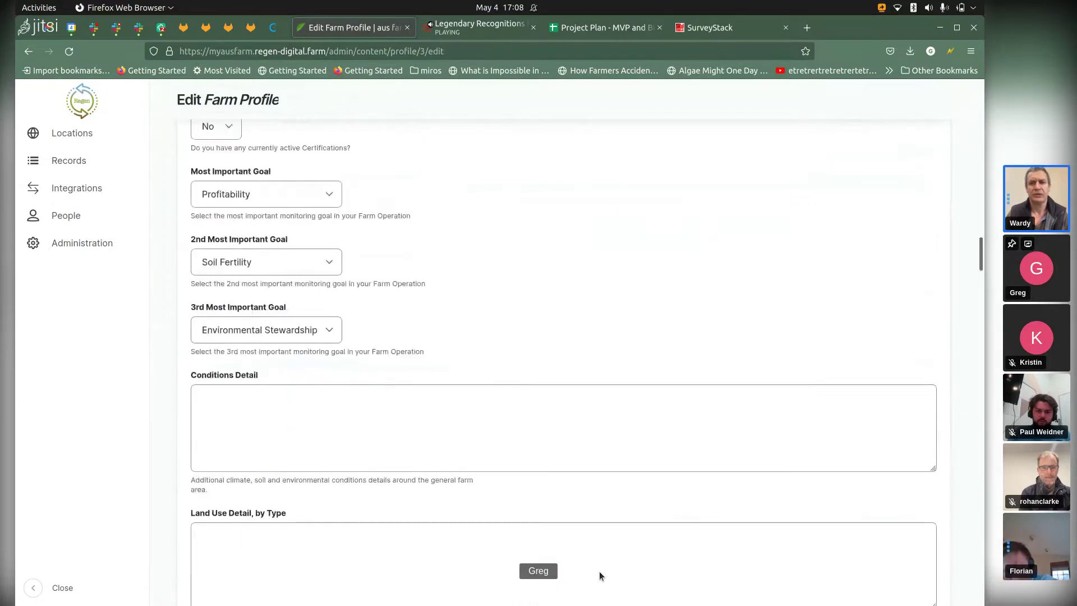
{"action": "scroll", "coordinate": [599, 575], "scroll_direction": "up", "scroll_amount": 6}
{"action": "scroll", "coordinate": [600, 576], "scroll_direction": "up", "scroll_amount": 4}
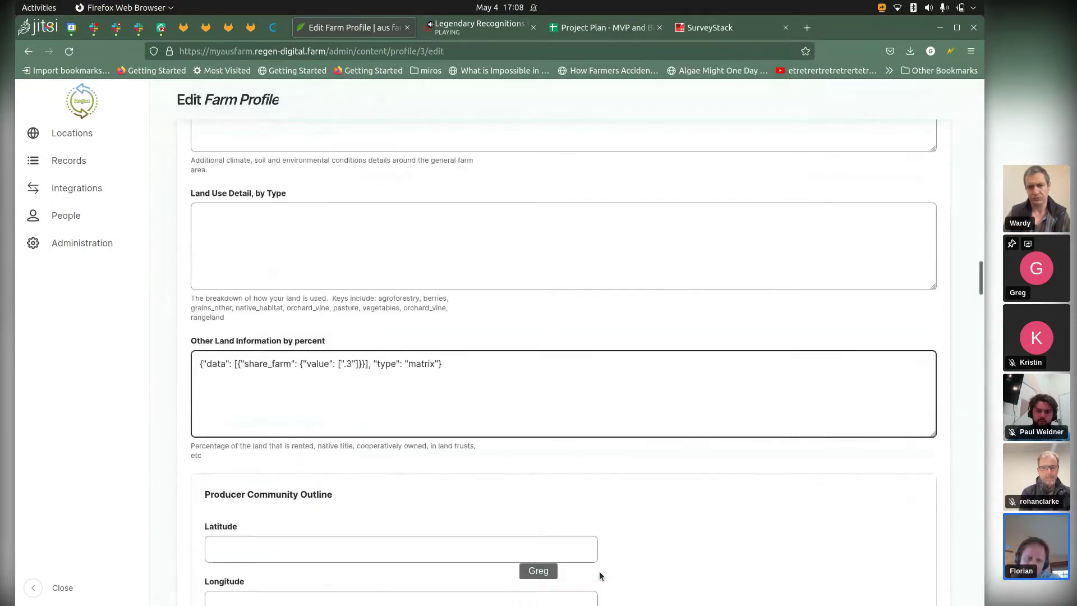
{"action": "scroll", "coordinate": [600, 576], "scroll_direction": "down", "scroll_amount": 15}
{"action": "scroll", "coordinate": [599, 576], "scroll_direction": "down", "scroll_amount": 12}
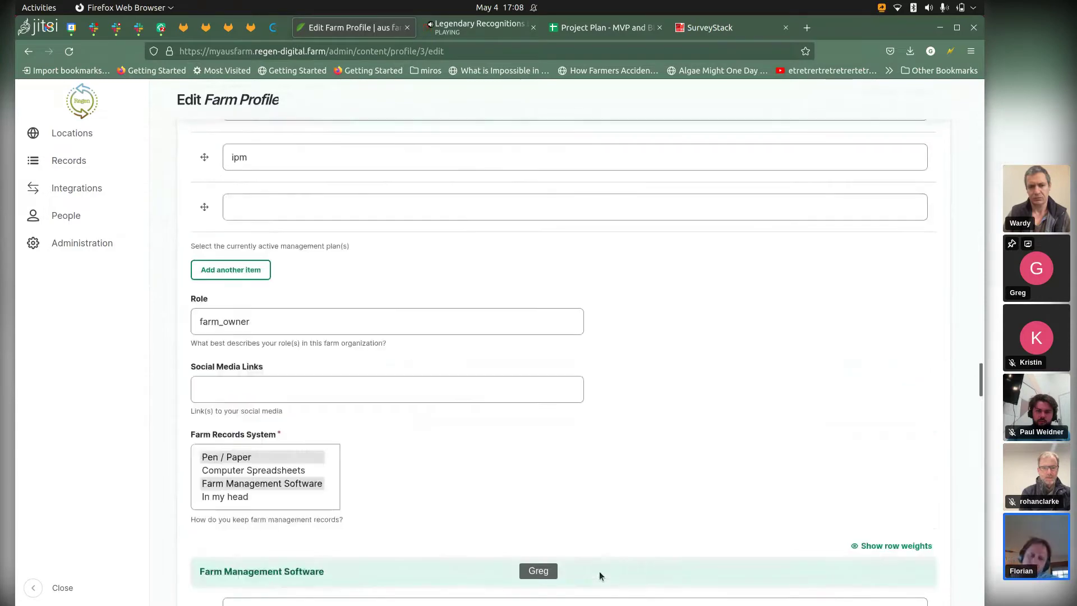
{"action": "scroll", "coordinate": [600, 576], "scroll_direction": "down", "scroll_amount": 15}
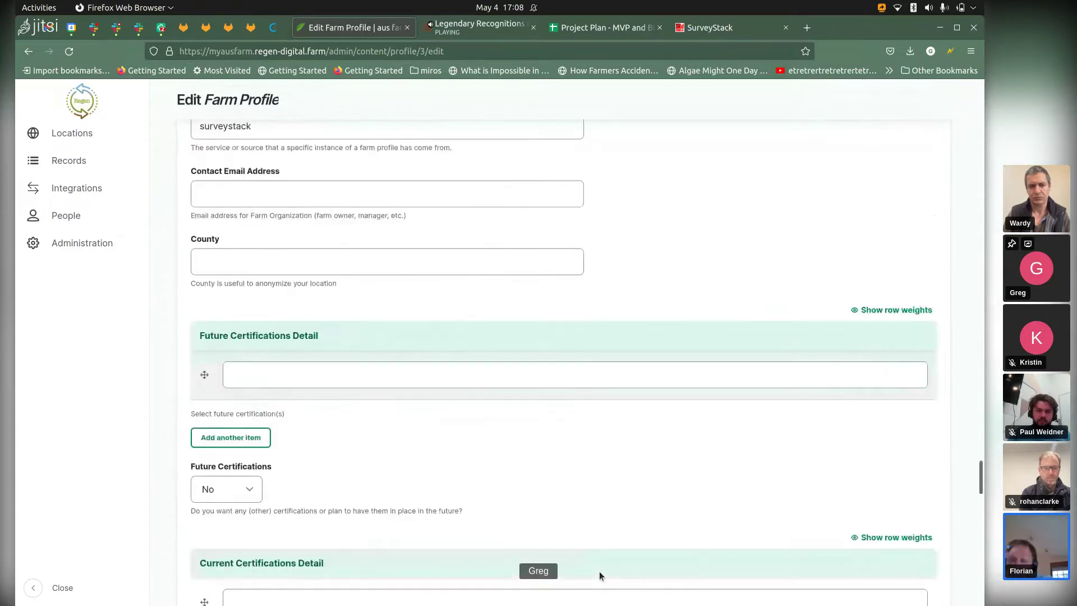
{"action": "scroll", "coordinate": [599, 576], "scroll_direction": "up", "scroll_amount": 7}
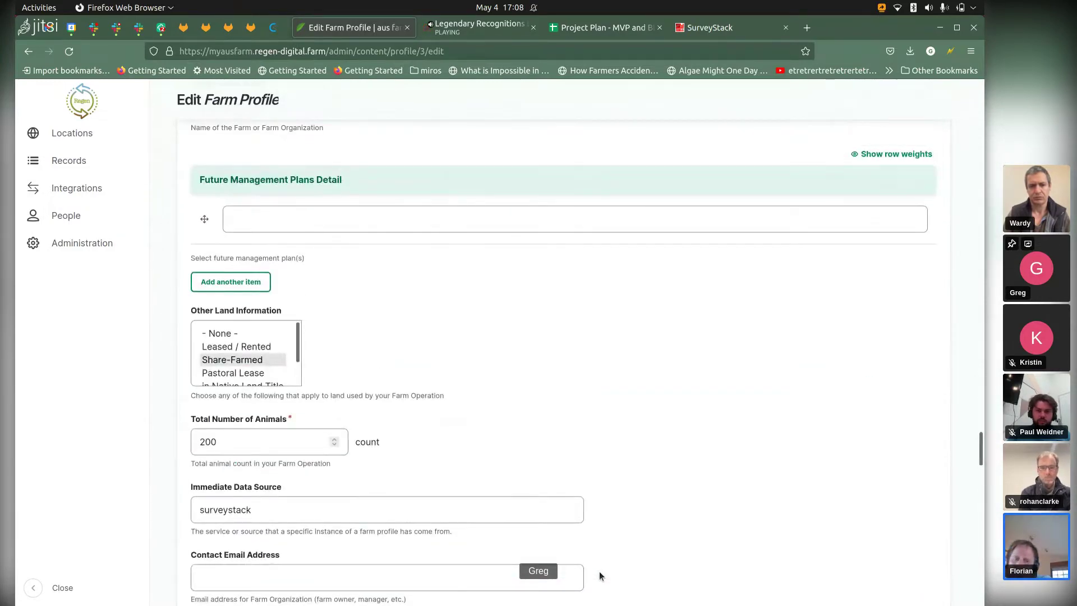
{"action": "scroll", "coordinate": [600, 576], "scroll_direction": "down", "scroll_amount": 20}
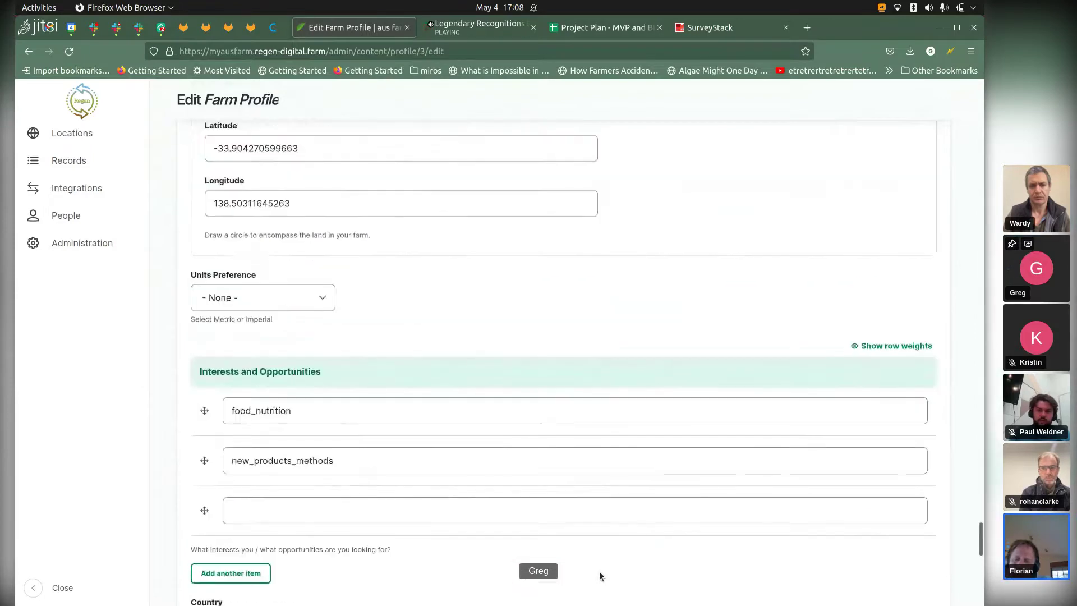
{"action": "scroll", "coordinate": [599, 576], "scroll_direction": "down", "scroll_amount": 7}
{"action": "scroll", "coordinate": [600, 576], "scroll_direction": "down", "scroll_amount": 5}
{"action": "scroll", "coordinate": [599, 576], "scroll_direction": "up", "scroll_amount": 18}
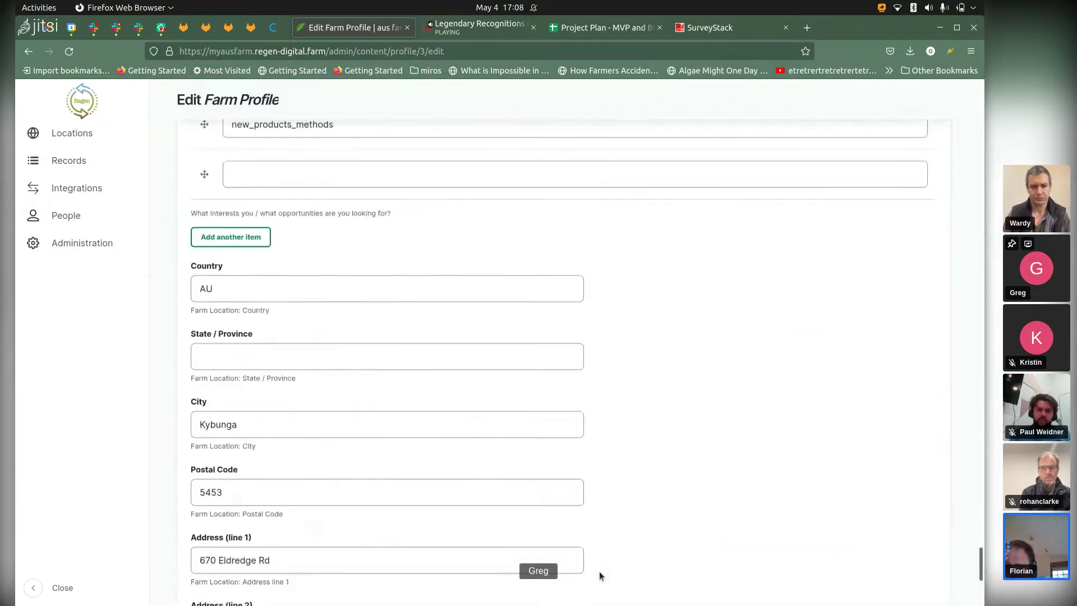
{"action": "scroll", "coordinate": [599, 576], "scroll_direction": "up", "scroll_amount": 15}
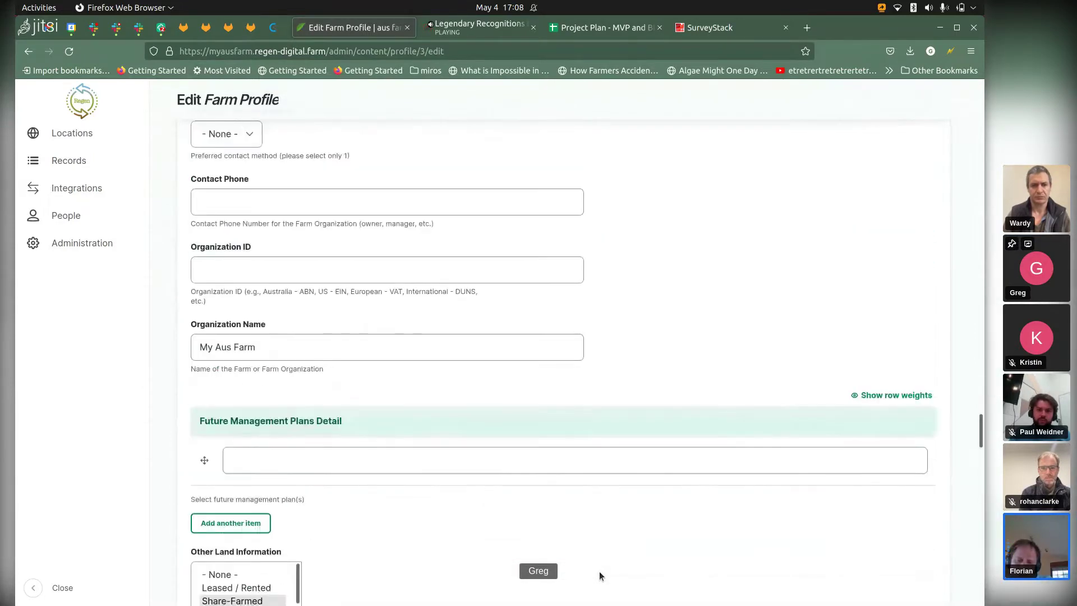
{"action": "scroll", "coordinate": [599, 575], "scroll_direction": "up", "scroll_amount": 15}
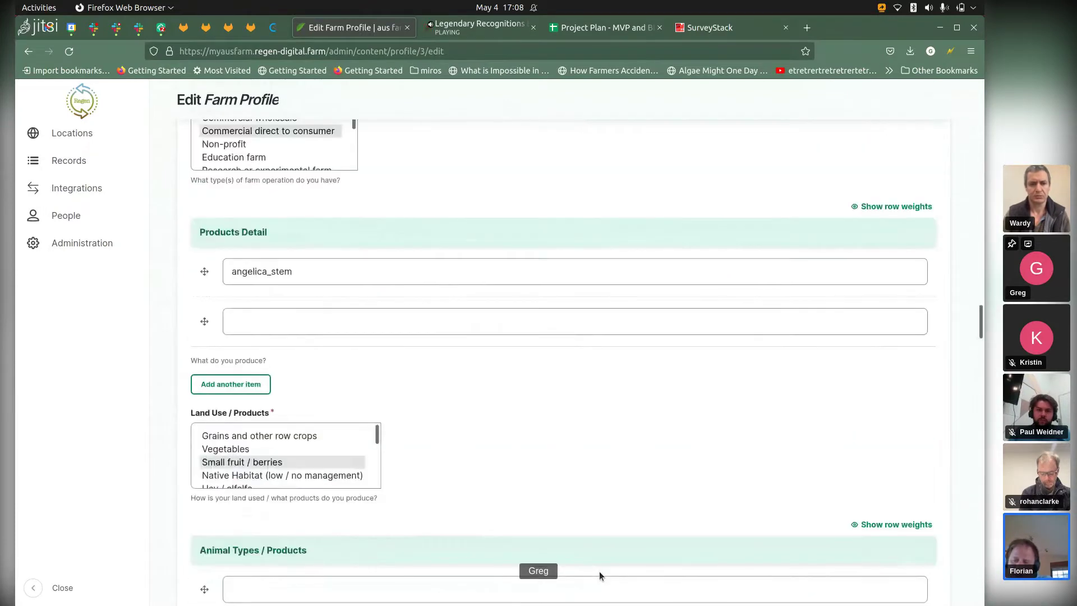
{"action": "scroll", "coordinate": [599, 576], "scroll_direction": "up", "scroll_amount": 8}
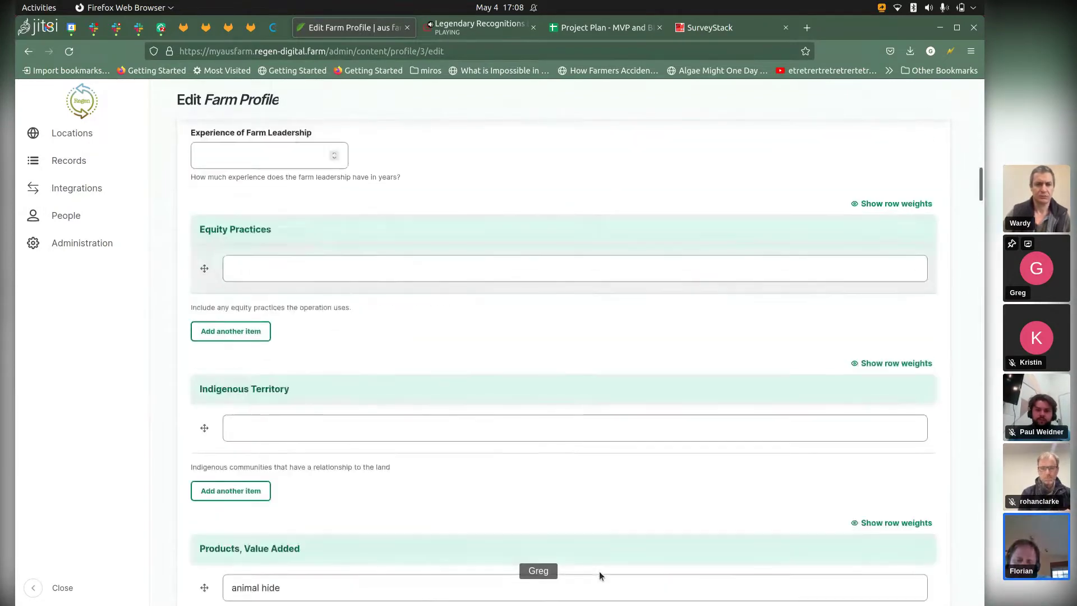
{"action": "scroll", "coordinate": [599, 576], "scroll_direction": "up", "scroll_amount": 10}
{"action": "scroll", "coordinate": [599, 576], "scroll_direction": "down", "scroll_amount": 12}
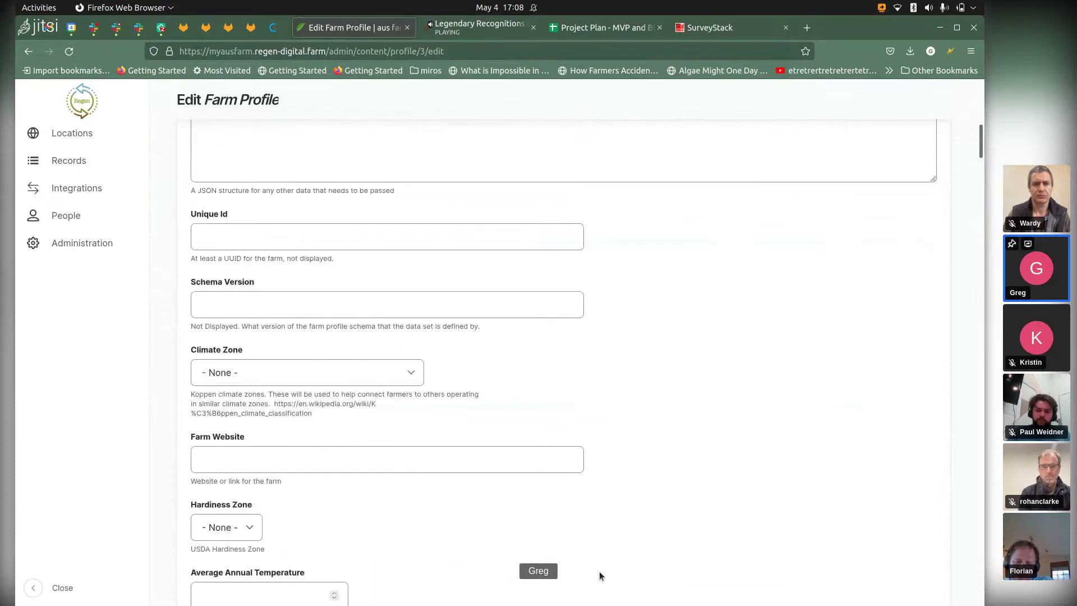
{"action": "scroll", "coordinate": [600, 576], "scroll_direction": "down", "scroll_amount": 10}
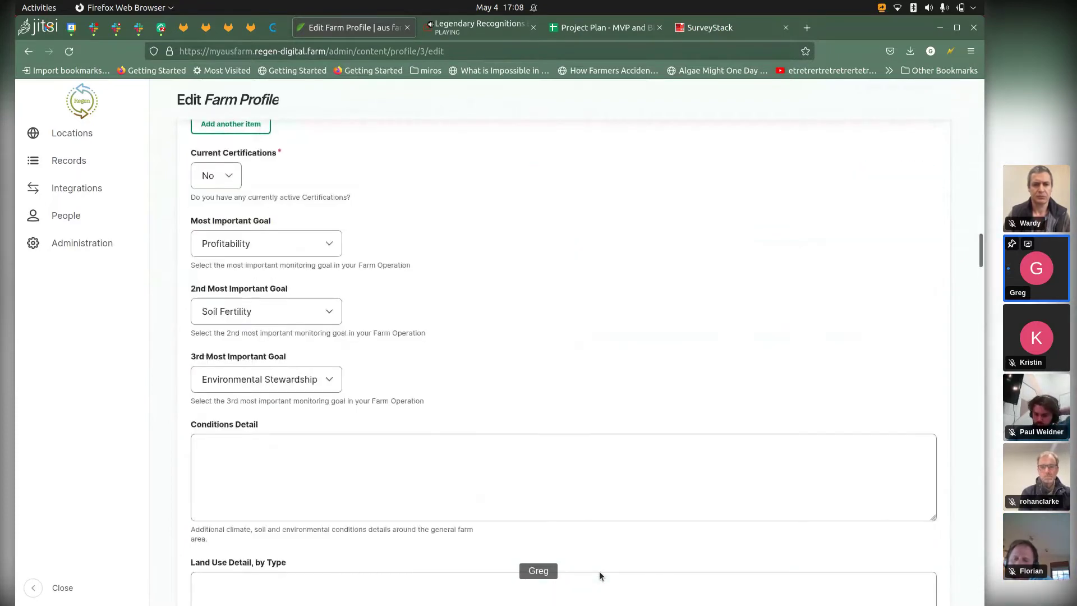
{"action": "scroll", "coordinate": [600, 576], "scroll_direction": "down", "scroll_amount": 7}
Step: Select all the JSON in the Other Land Information by percent field and scroll through it
{"action": "left_click", "coordinate": [443, 350]}
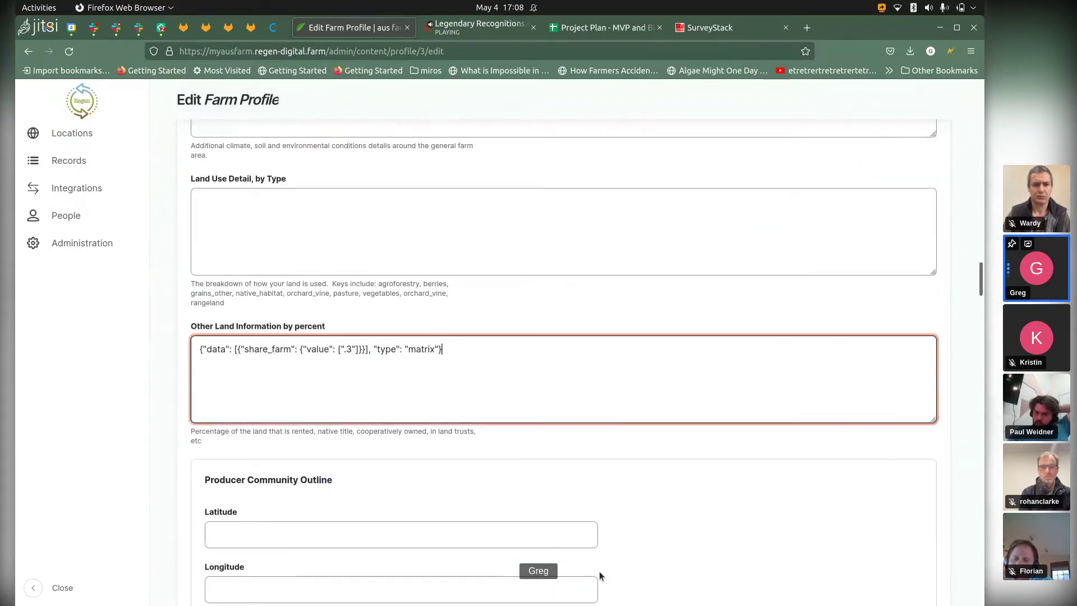
{"action": "key", "text": "ctrl+a"}
{"action": "scroll", "coordinate": [599, 575], "scroll_direction": "down", "scroll_amount": 6}
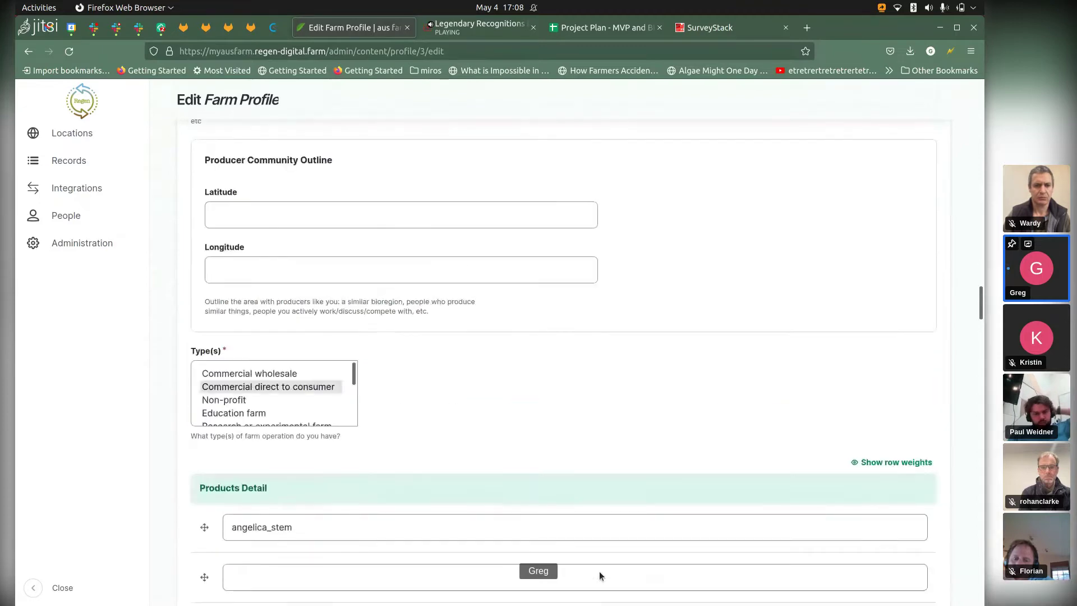
{"action": "scroll", "coordinate": [599, 576], "scroll_direction": "up", "scroll_amount": 4}
{"action": "scroll", "coordinate": [600, 575], "scroll_direction": "down", "scroll_amount": 7}
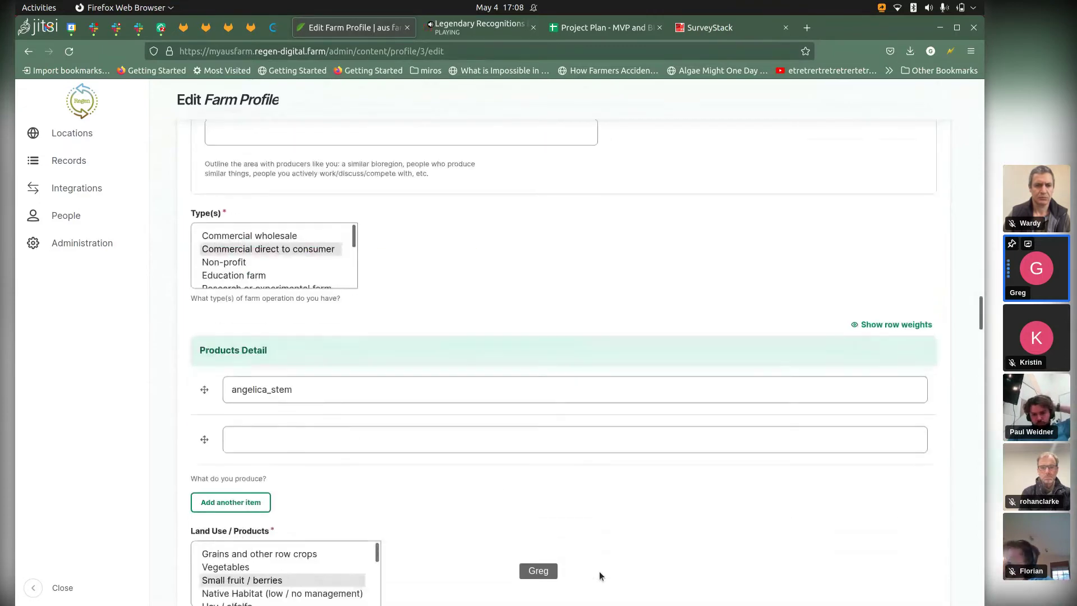
{"action": "scroll", "coordinate": [599, 576], "scroll_direction": "down", "scroll_amount": 9}
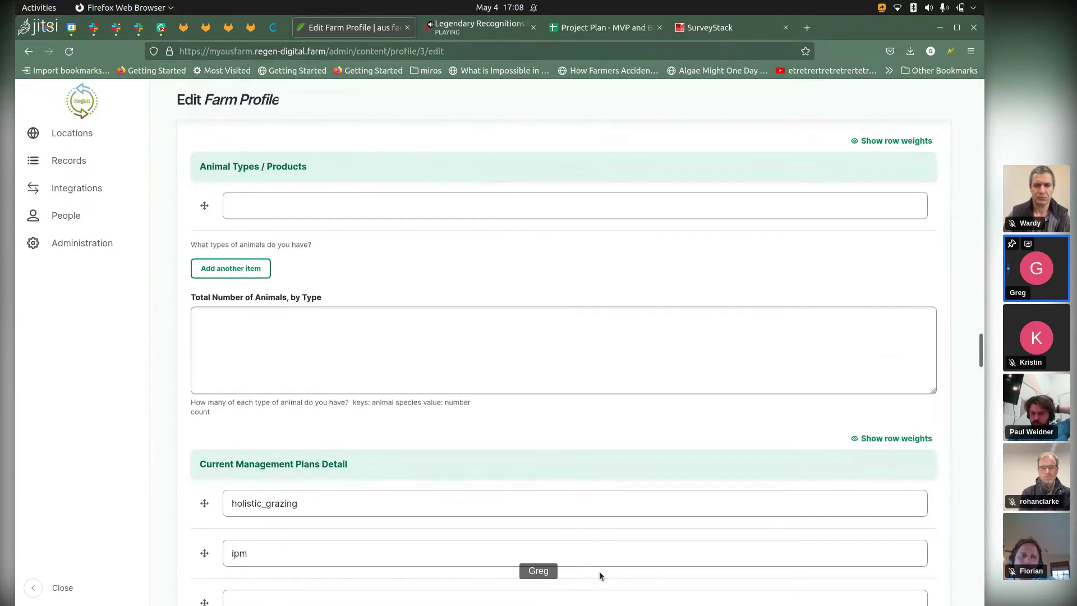
{"action": "scroll", "coordinate": [599, 576], "scroll_direction": "up", "scroll_amount": 1}
{"action": "scroll", "coordinate": [600, 576], "scroll_direction": "up", "scroll_amount": 7}
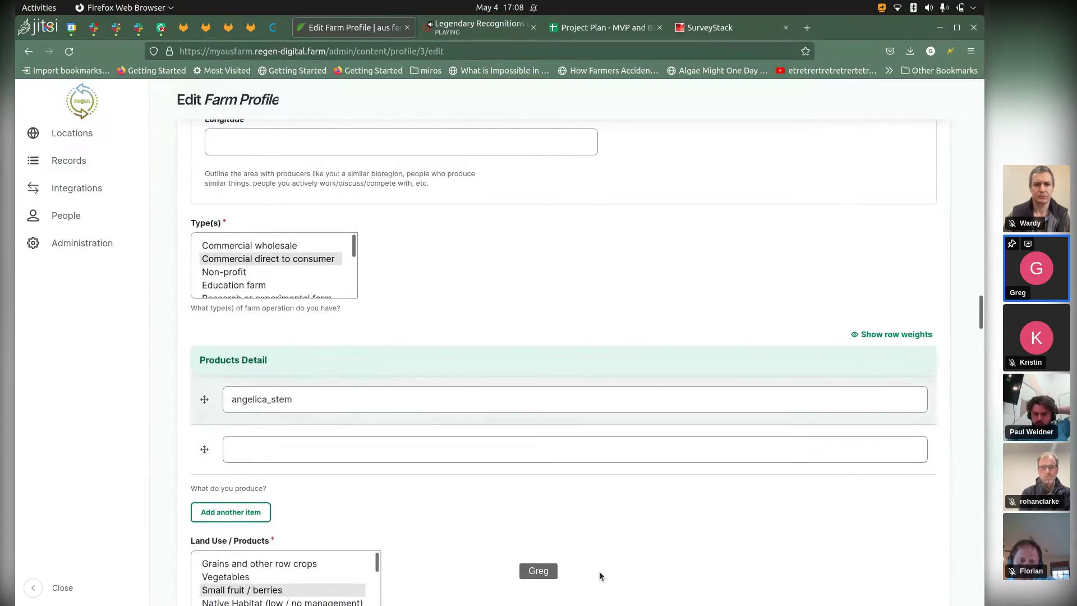
{"action": "scroll", "coordinate": [600, 576], "scroll_direction": "up", "scroll_amount": 5}
Step: Scroll back up the form, then stop screen sharing in the Jitsi meeting
{"action": "scroll", "coordinate": [599, 576], "scroll_direction": "down", "scroll_amount": 6}
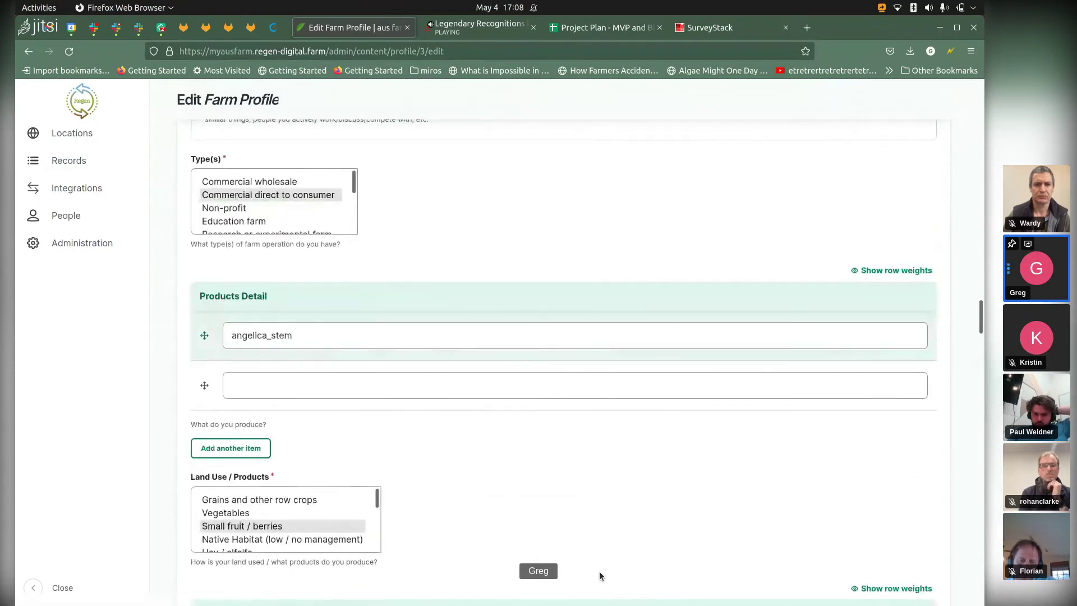
{"action": "scroll", "coordinate": [600, 576], "scroll_direction": "up", "scroll_amount": 5}
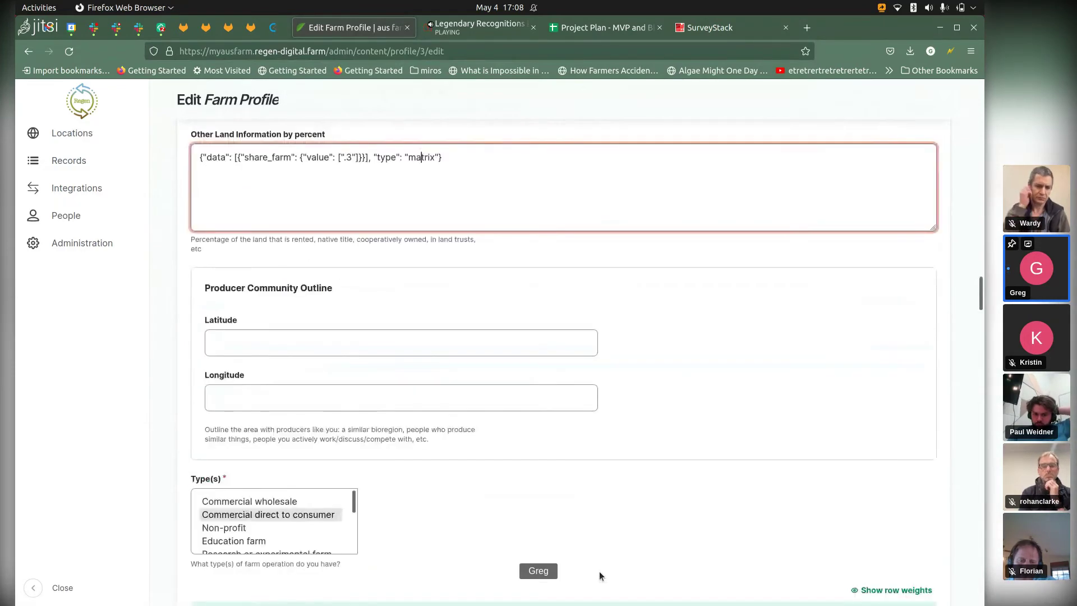
{"action": "scroll", "coordinate": [599, 576], "scroll_direction": "up", "scroll_amount": 7}
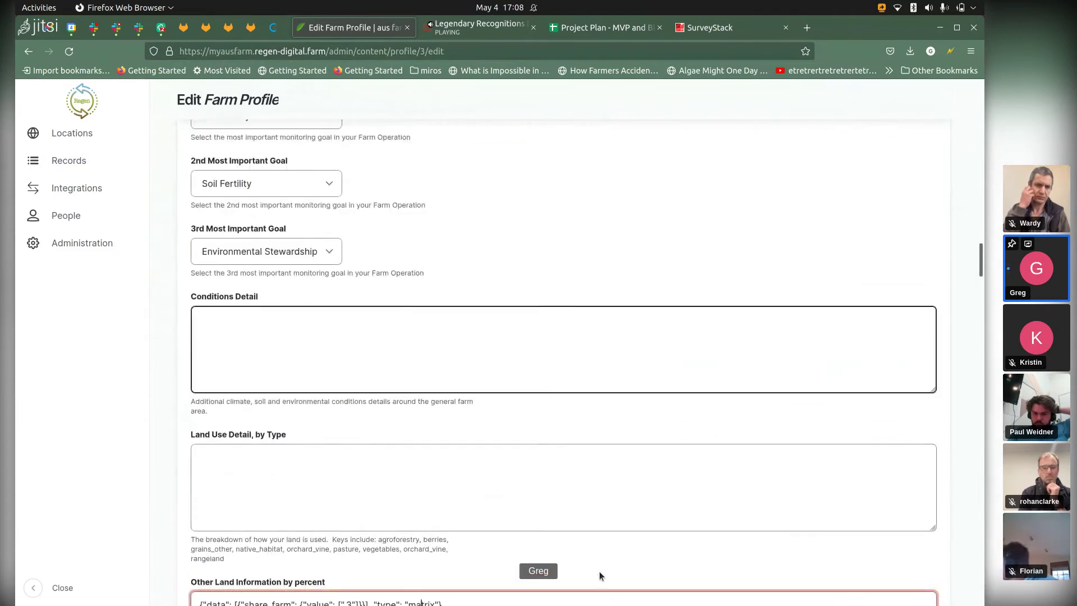
{"action": "scroll", "coordinate": [599, 576], "scroll_direction": "up", "scroll_amount": 3}
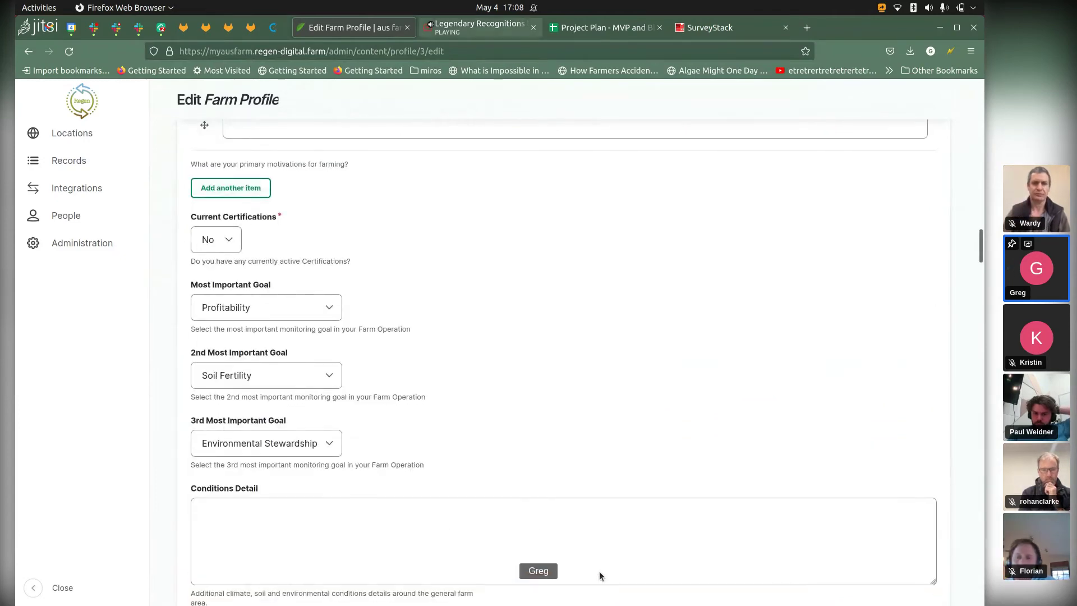
{"action": "key", "text": "ctrl+Tab"}
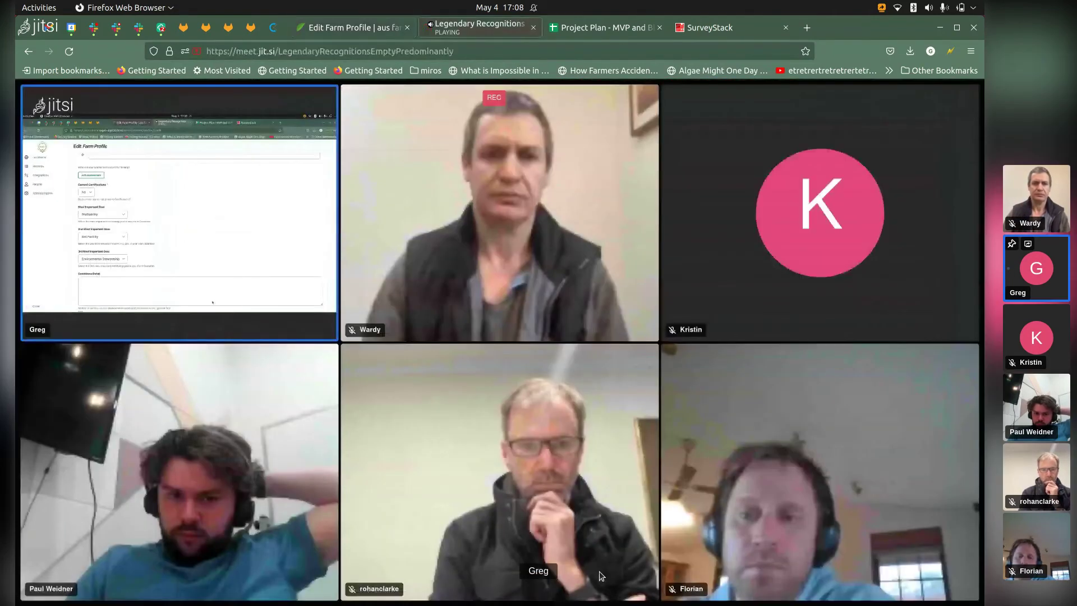
{"action": "left_click", "coordinate": [403, 579]}
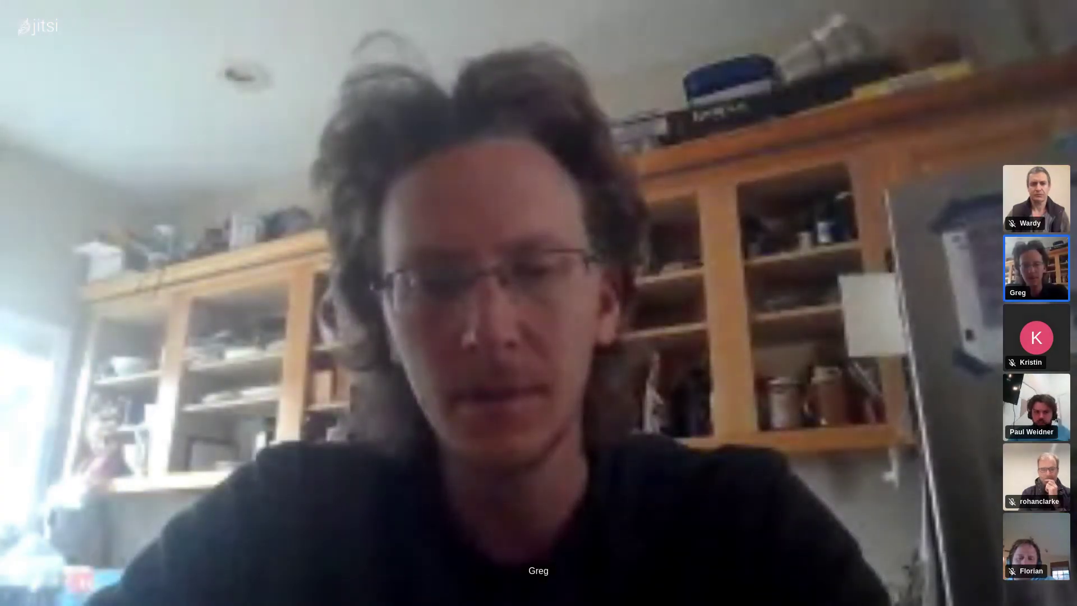